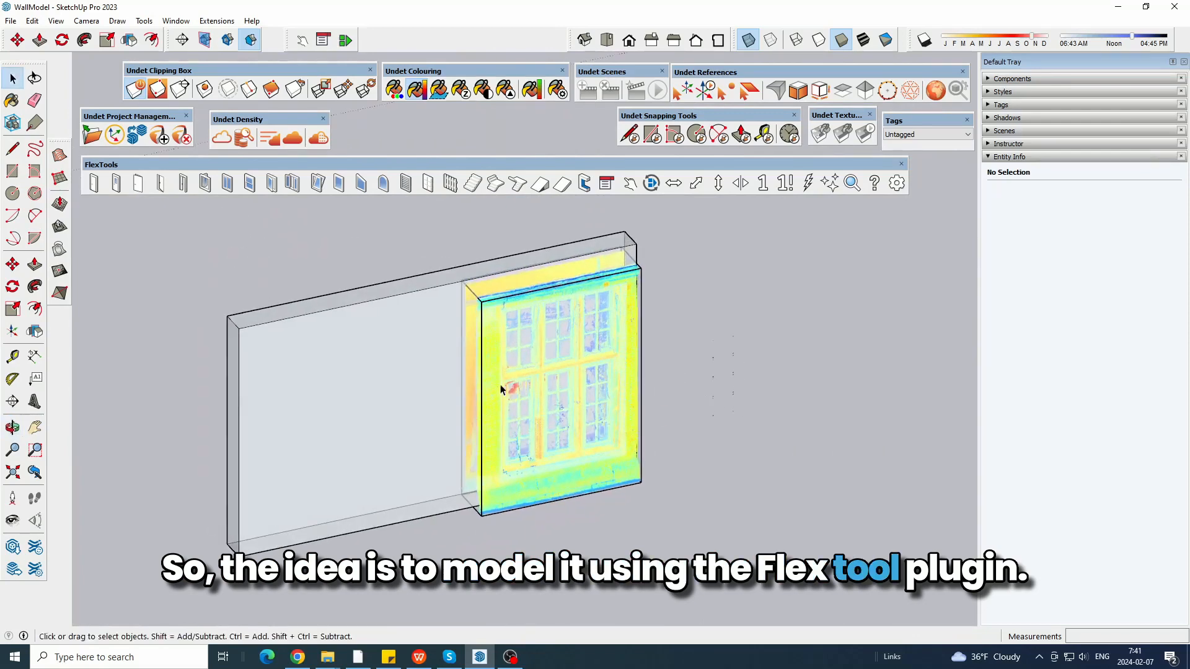
- Examine the wall and the point cloud of the six-part window from the front and the side
{"action": "scroll", "coordinate": [503, 421], "scroll_direction": "up", "scroll_amount": 5}
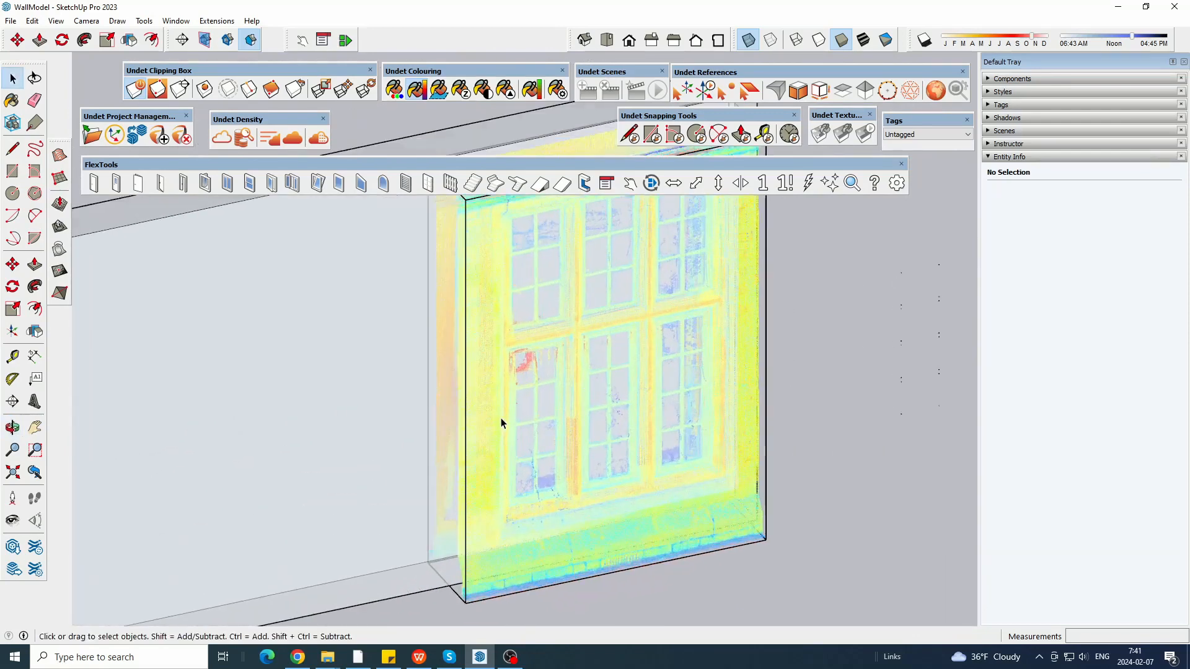
{"action": "middle_click_drag", "start_coordinate": [711, 318], "coordinate": [551, 385]}
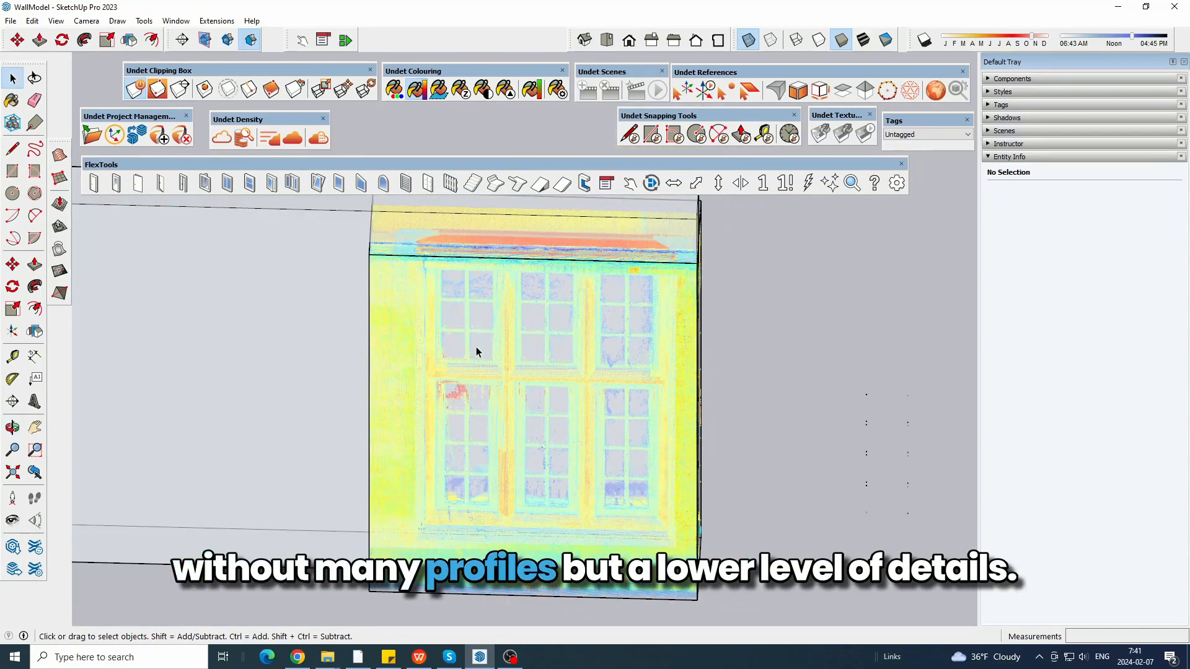
{"action": "scroll", "coordinate": [584, 334], "scroll_direction": "down", "scroll_amount": 3}
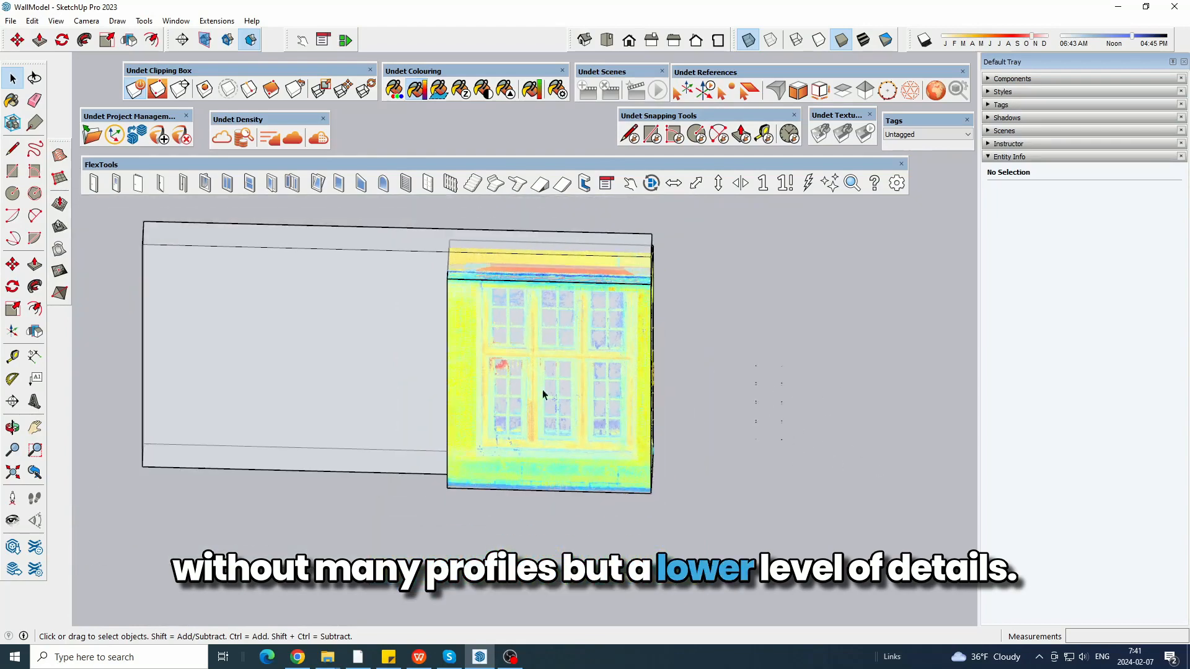
{"action": "middle_click_drag", "start_coordinate": [543, 391], "coordinate": [612, 471]}
{"action": "scroll", "coordinate": [563, 419], "scroll_direction": "up", "scroll_amount": 4}
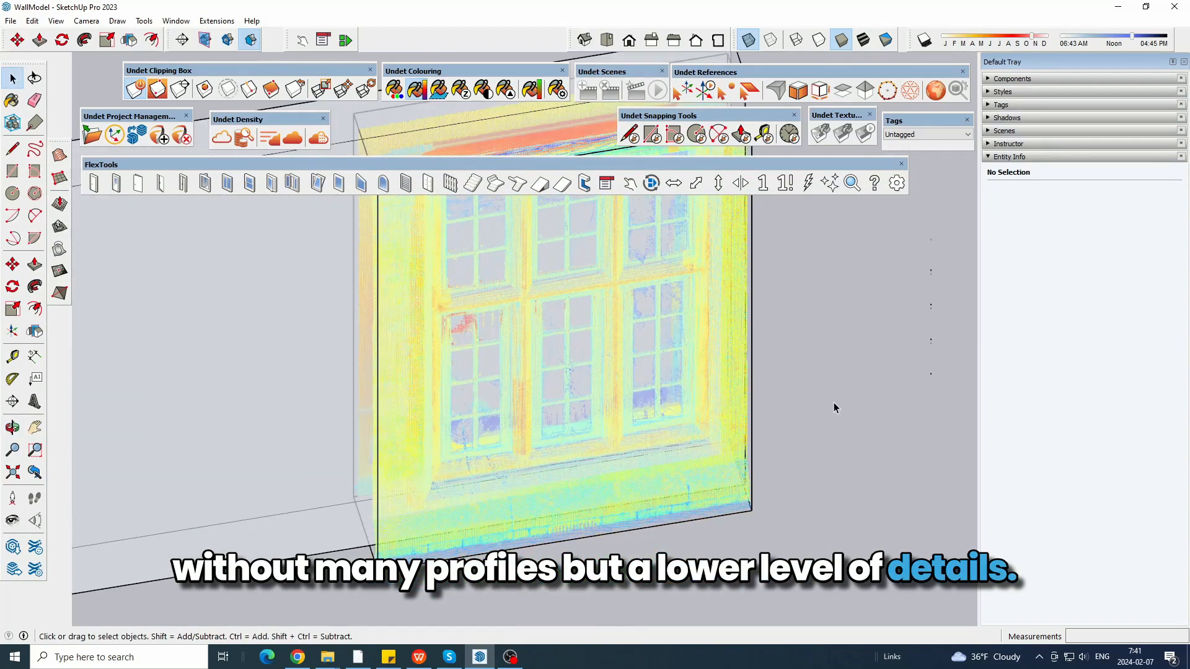
{"action": "scroll", "coordinate": [635, 489], "scroll_direction": "down", "scroll_amount": 5}
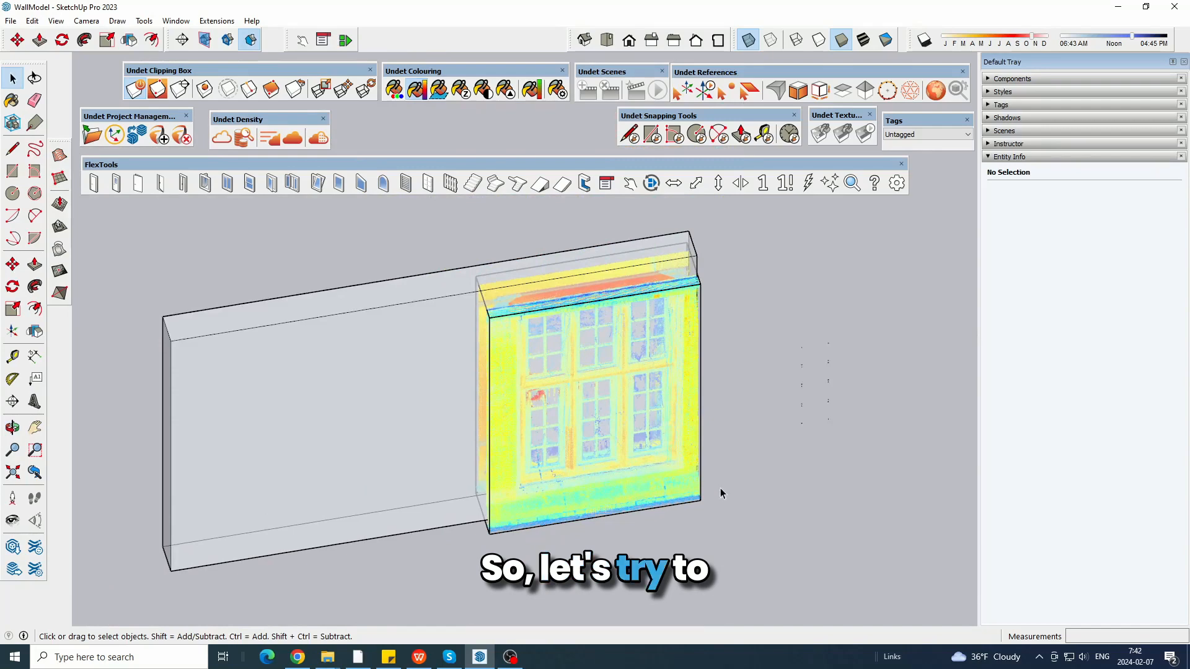
{"action": "middle_click_drag", "start_coordinate": [721, 489], "coordinate": [855, 384]}
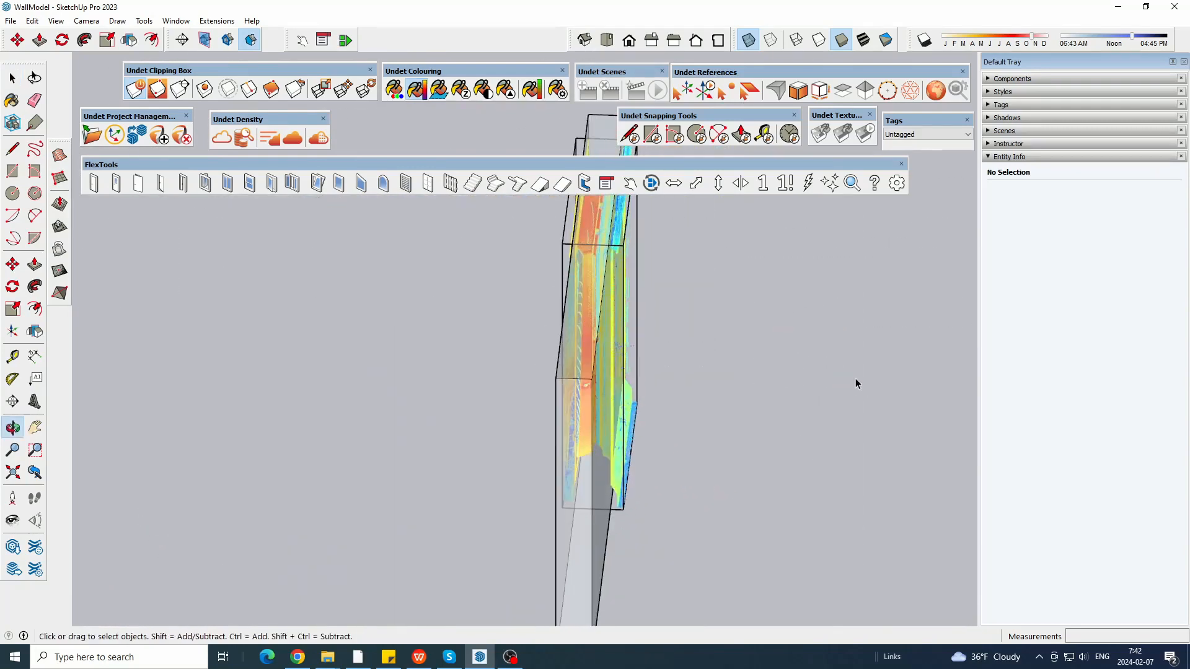
{"action": "middle_click_drag", "start_coordinate": [680, 318], "coordinate": [417, 300]}
{"action": "scroll", "coordinate": [378, 279], "scroll_direction": "up", "scroll_amount": 2}
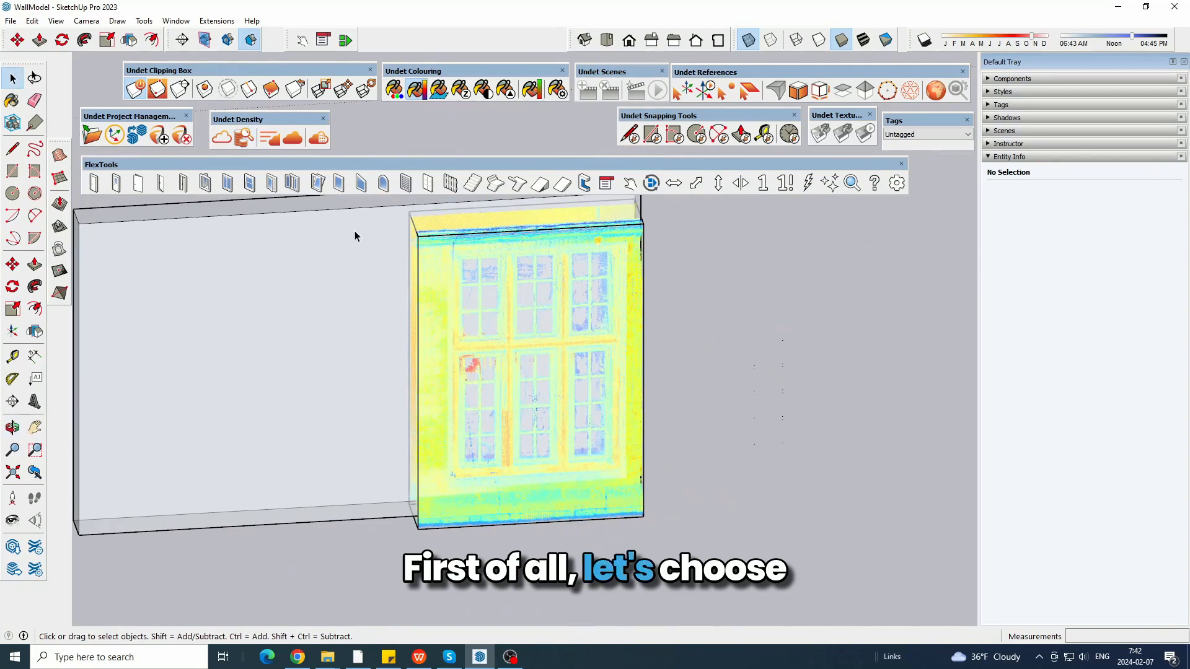
- Place a FlexTools single casement window on the wall over the scanned window and turn off X-ray display
{"action": "left_click", "coordinate": [272, 186]}
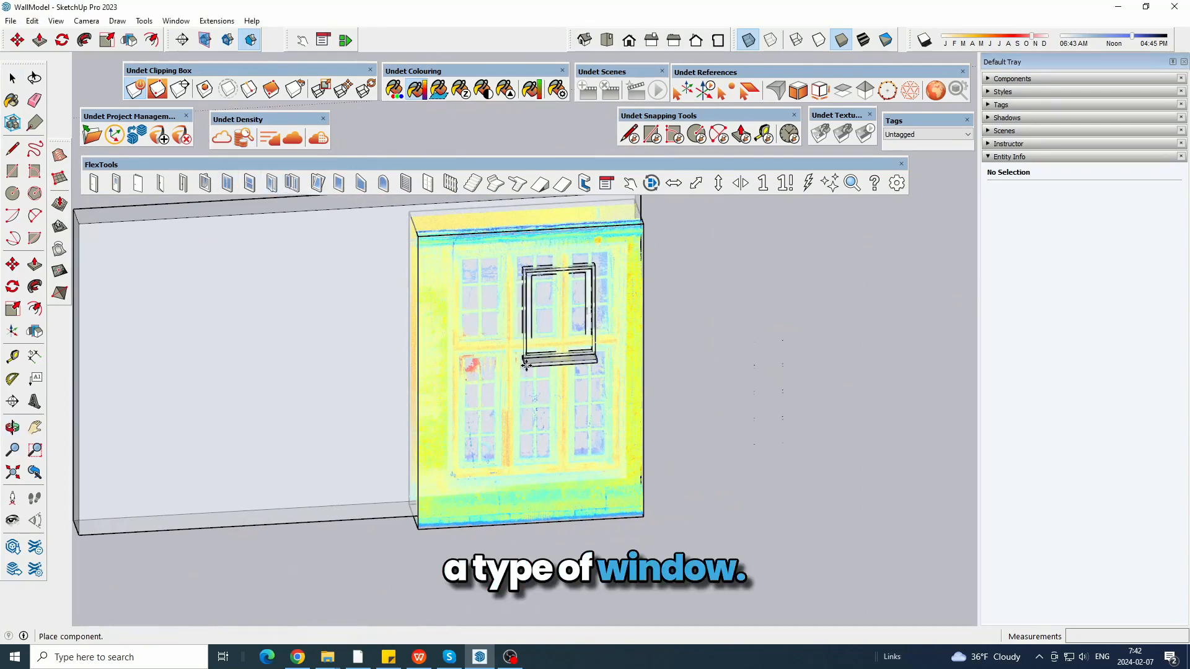
{"action": "left_click", "coordinate": [574, 531]}
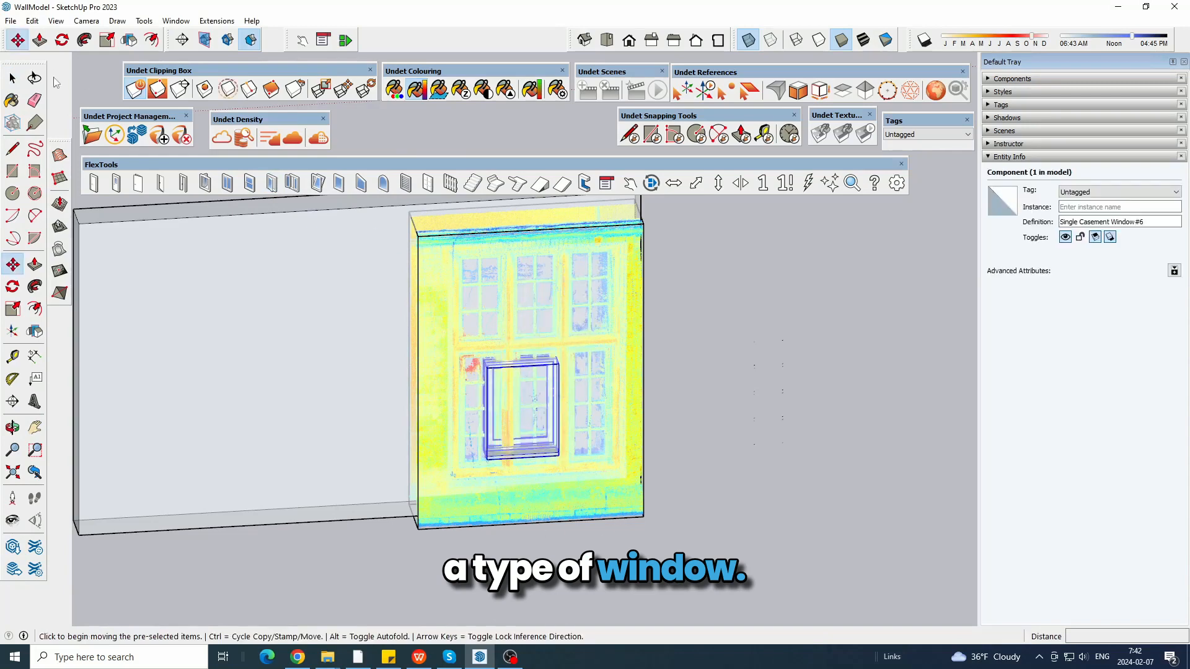
{"action": "left_click", "coordinate": [748, 39]}
{"action": "left_click", "coordinate": [12, 77]}
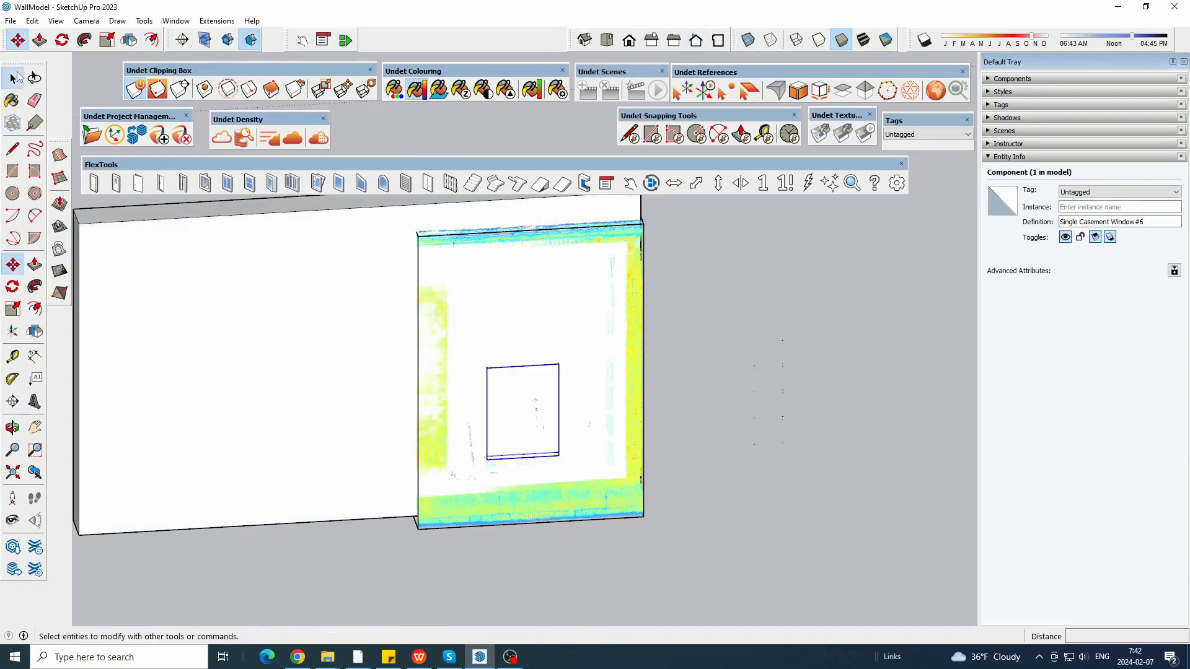
- Convert the placed casement window to a WallCutter component so that it cuts an opening through the wall
{"action": "left_click", "coordinate": [584, 183]}
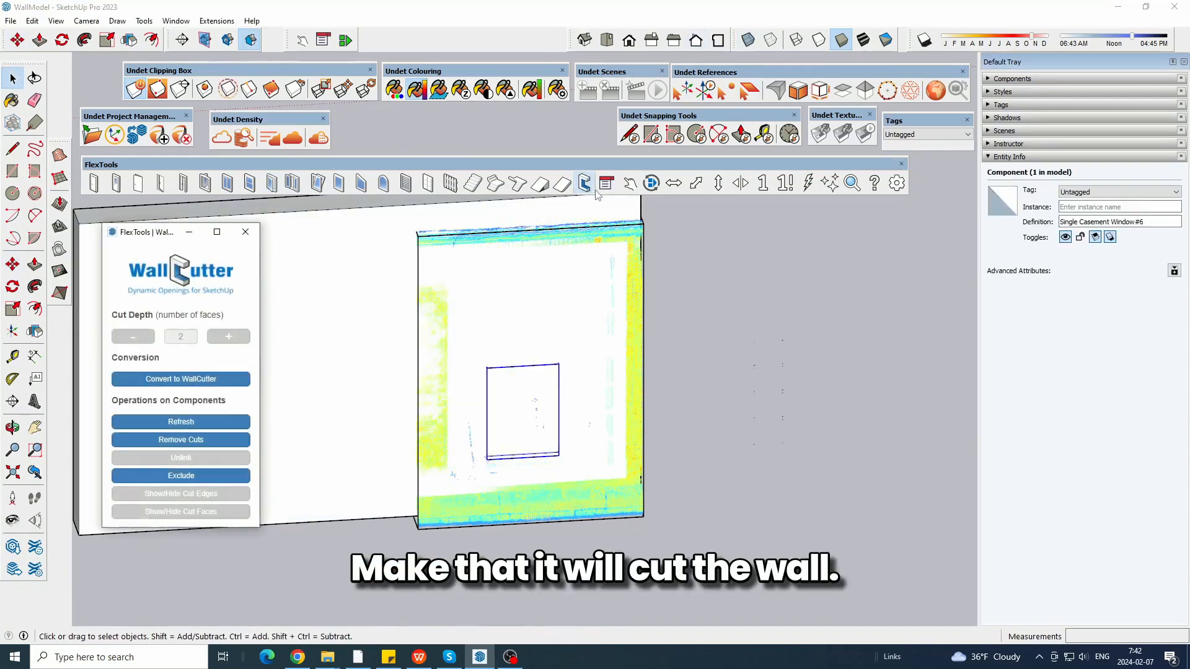
{"action": "left_click", "coordinate": [208, 385]}
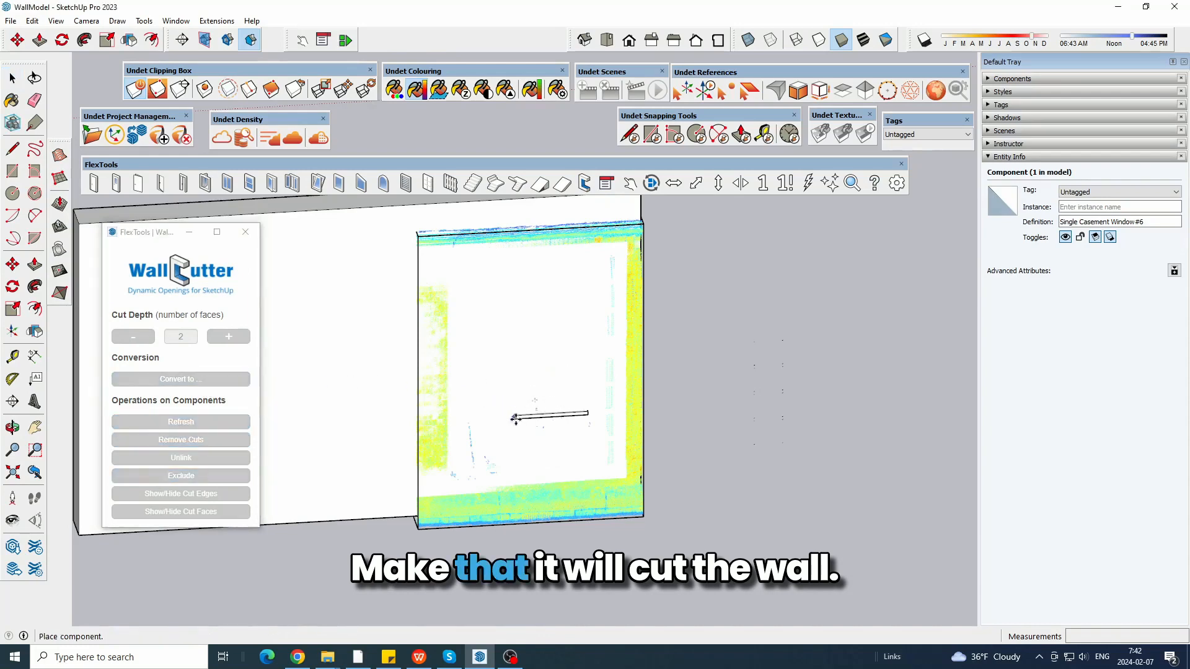
{"action": "left_click", "coordinate": [245, 232]}
{"action": "key", "text": "space"}
{"action": "left_click", "coordinate": [775, 417]}
{"action": "scroll", "coordinate": [555, 455], "scroll_direction": "up", "scroll_amount": 5}
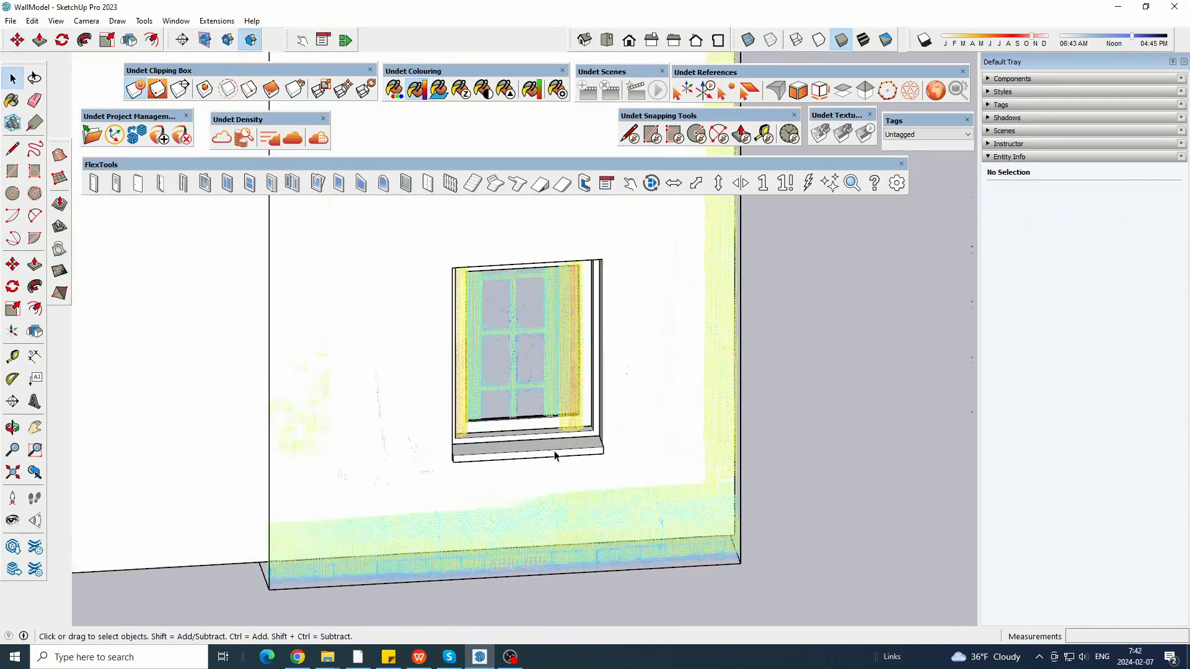
- Restore X-ray display and hide the 201_Ground scan data in the Undet data classes
{"action": "left_click", "coordinate": [555, 455]}
{"action": "scroll", "coordinate": [698, 326], "scroll_direction": "down", "scroll_amount": 5}
{"action": "middle_click_drag", "start_coordinate": [698, 327], "coordinate": [655, 212]}
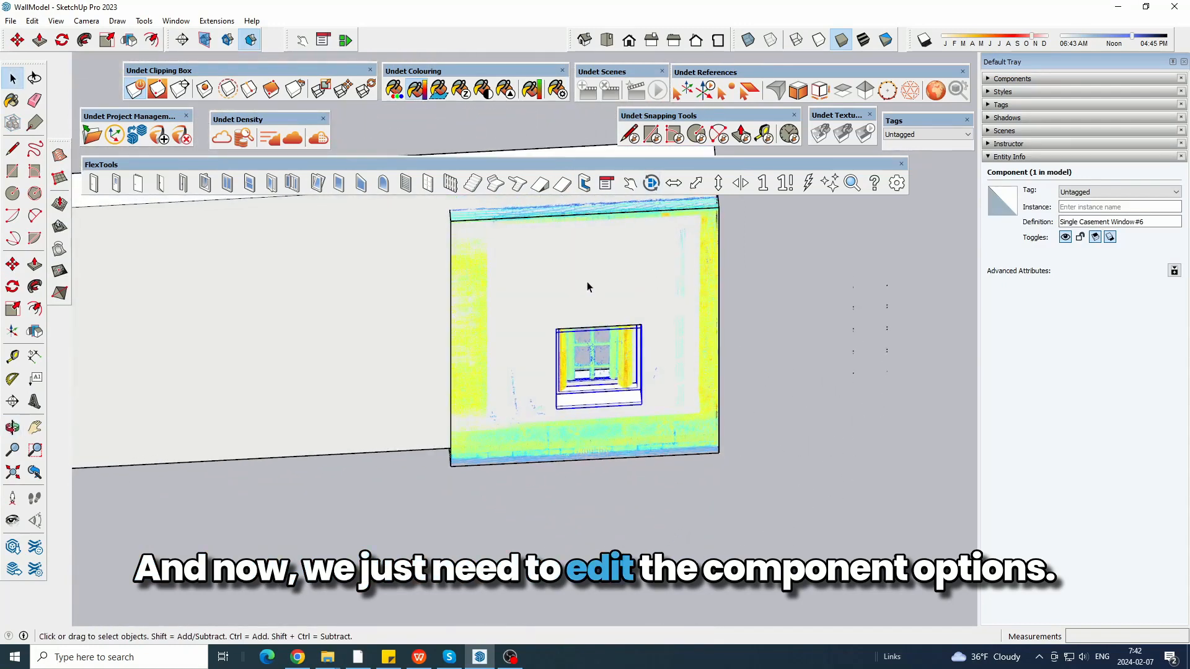
{"action": "scroll", "coordinate": [587, 287], "scroll_direction": "up", "scroll_amount": 2}
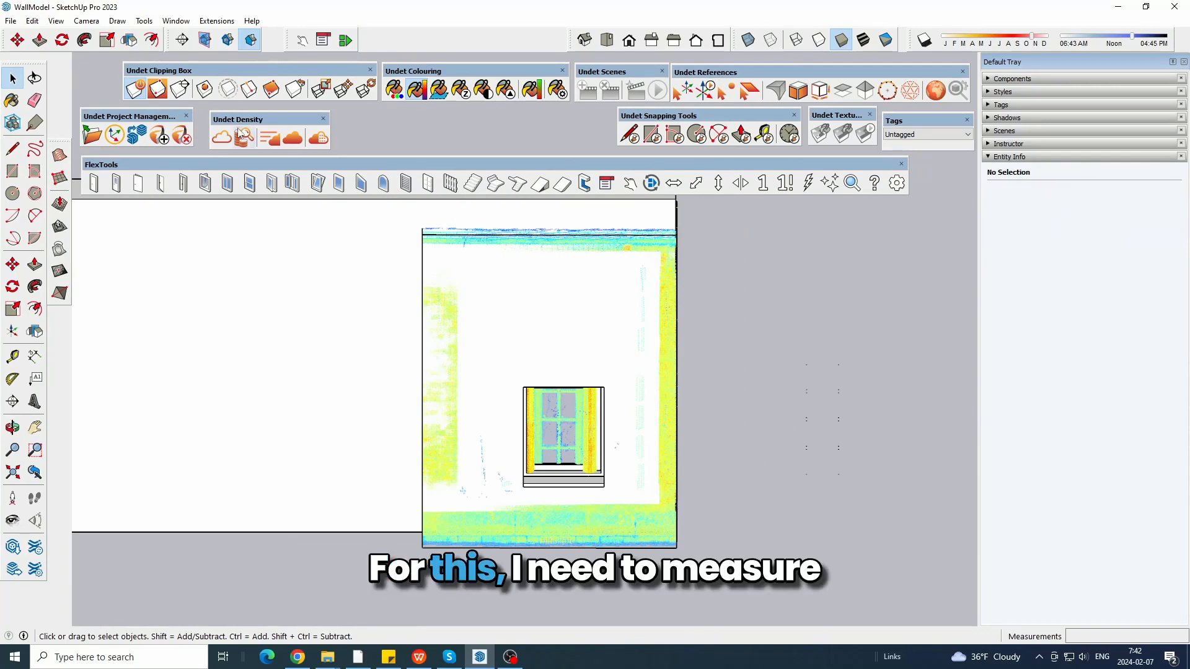
{"action": "left_click", "coordinate": [222, 137]}
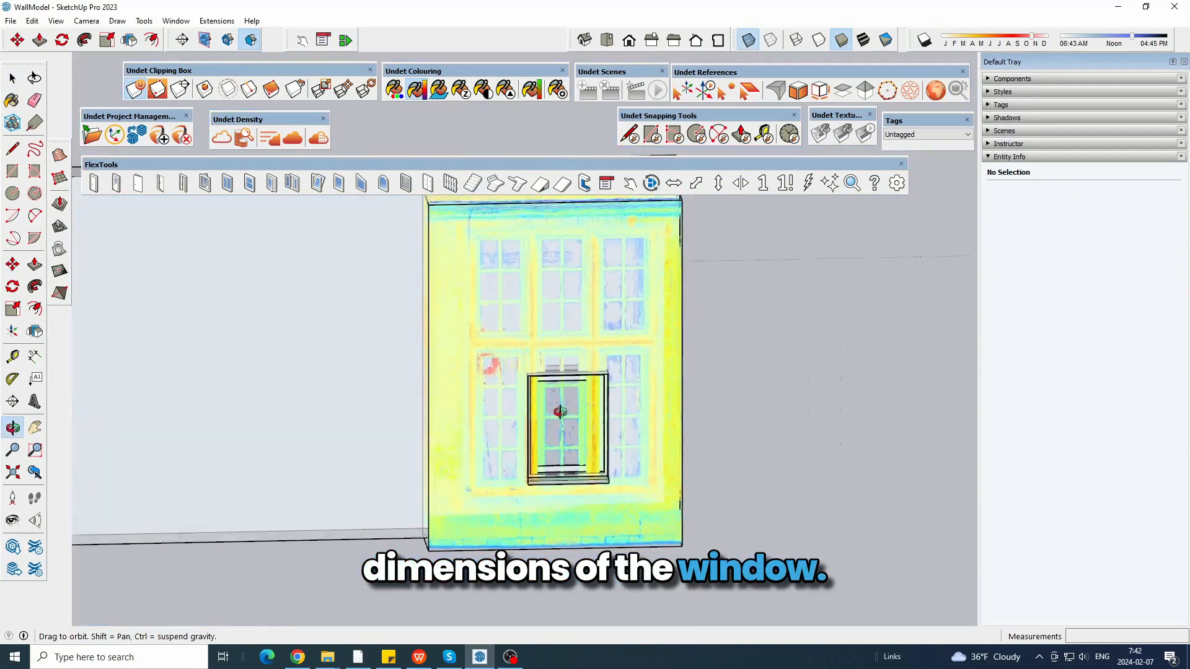
{"action": "left_click", "coordinate": [245, 138]}
{"action": "left_click_drag", "start_coordinate": [605, 213], "coordinate": [289, 215]}
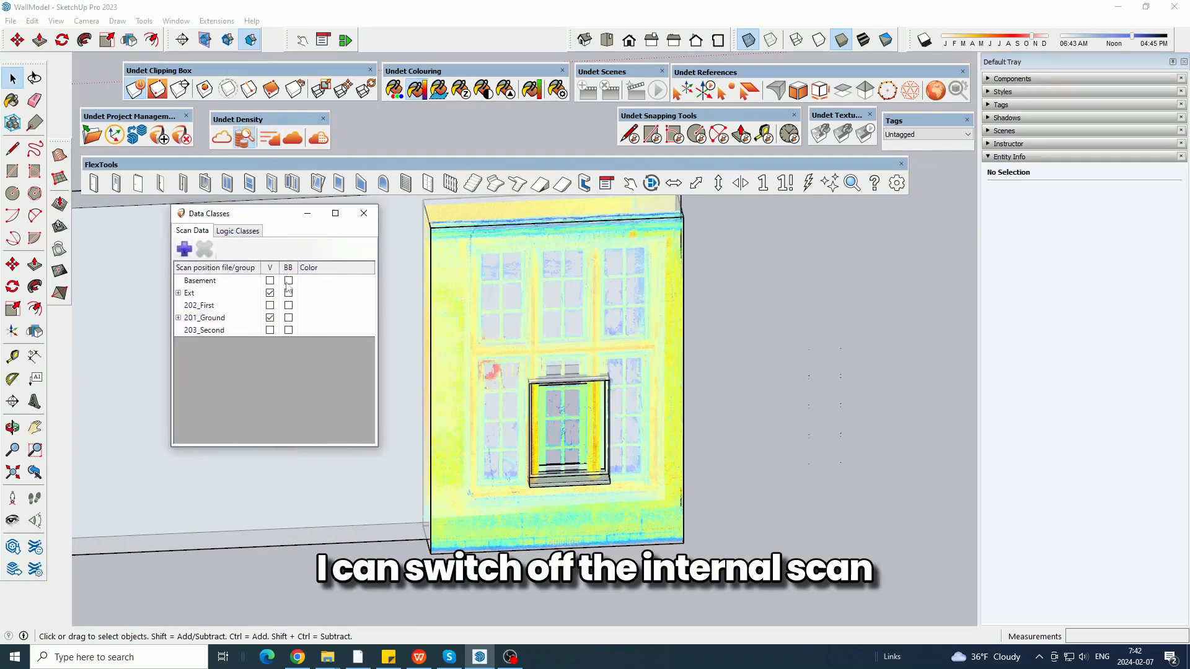
{"action": "left_click", "coordinate": [270, 318]}
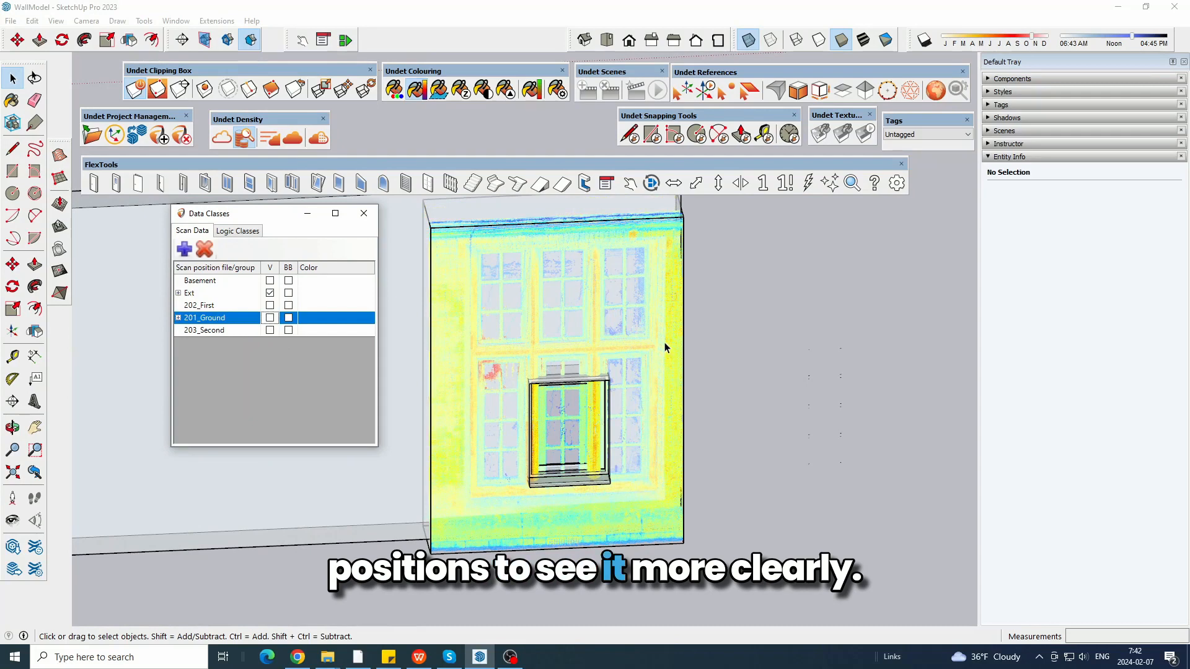
- Switch to the front view and measure the overall width of the scanned window with the Line tool
{"action": "left_click", "coordinate": [673, 41]}
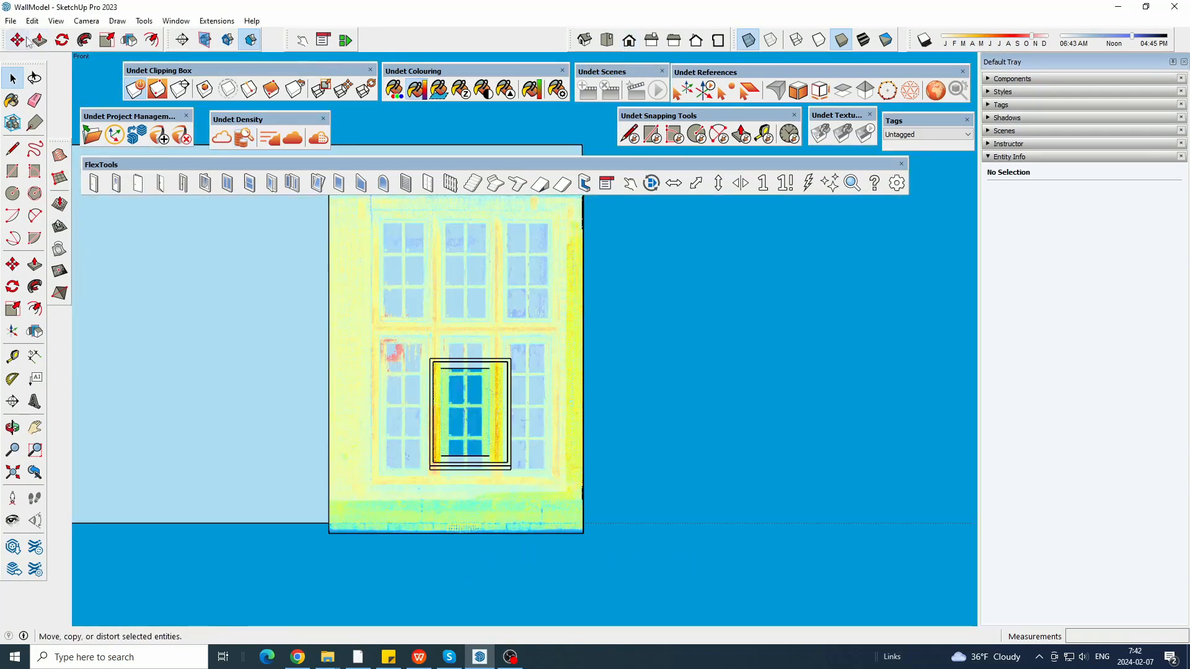
{"action": "left_click", "coordinate": [11, 148]}
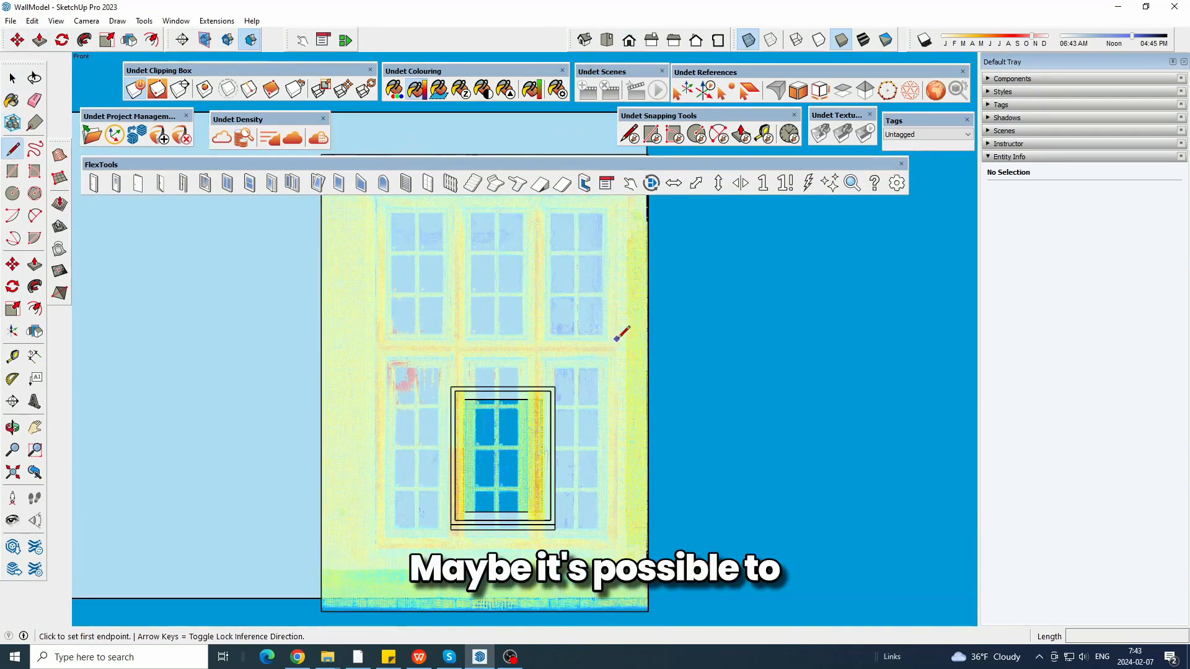
{"action": "scroll", "coordinate": [623, 336], "scroll_direction": "down", "scroll_amount": 2}
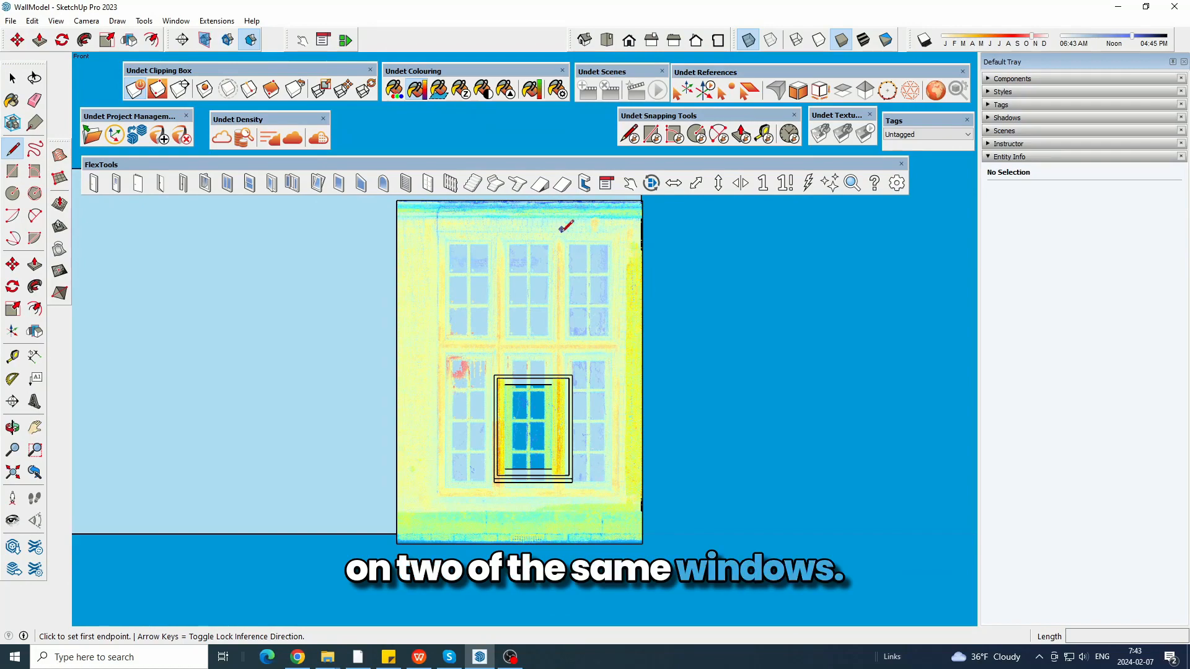
{"action": "scroll", "coordinate": [491, 414], "scroll_direction": "up", "scroll_amount": 3}
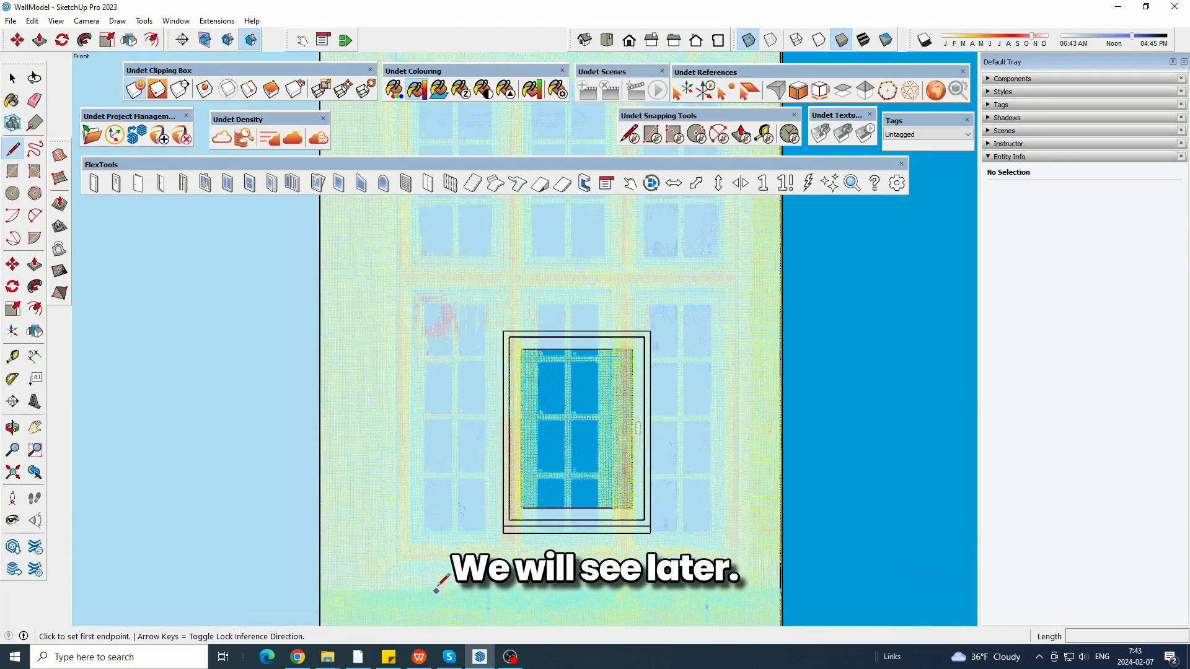
{"action": "left_click", "coordinate": [421, 558]}
{"action": "scroll", "coordinate": [419, 560], "scroll_direction": "down", "scroll_amount": 3}
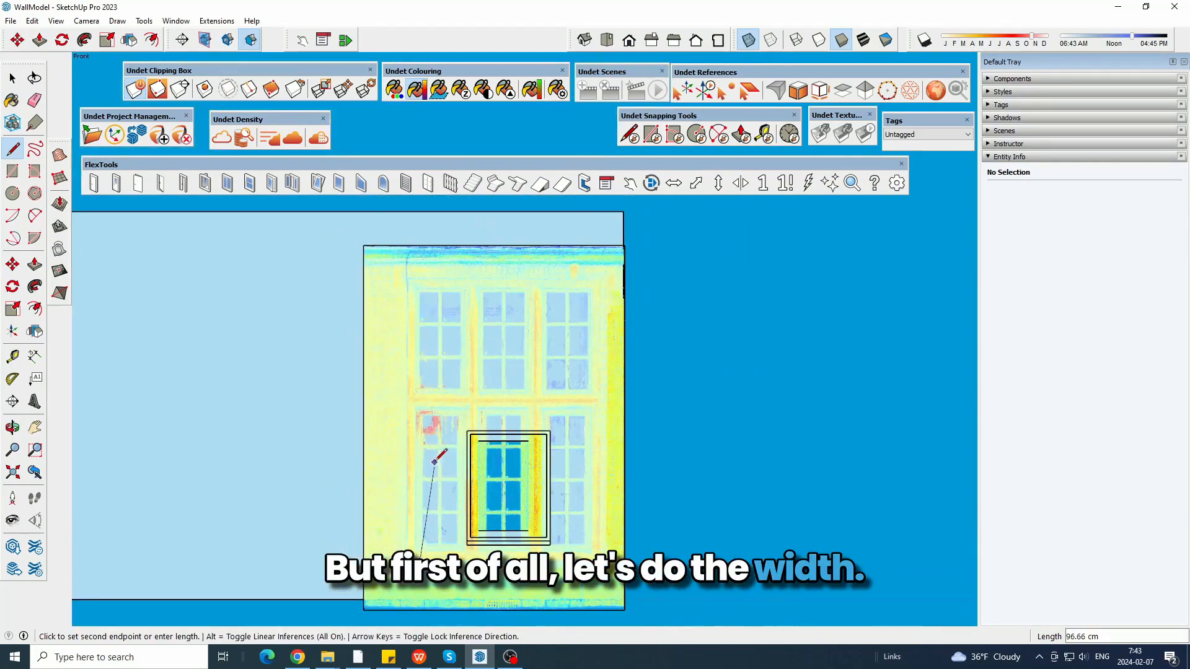
{"action": "key", "text": "Escape"}
{"action": "scroll", "coordinate": [436, 460], "scroll_direction": "up", "scroll_amount": 3}
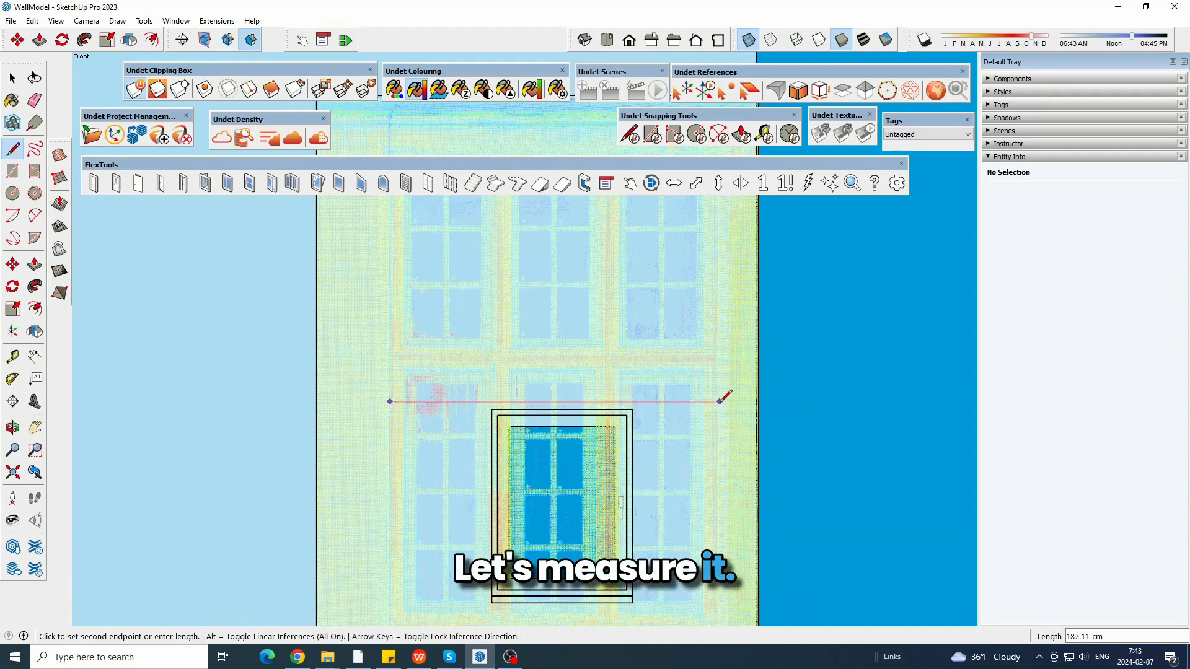
{"action": "key", "text": "Escape"}
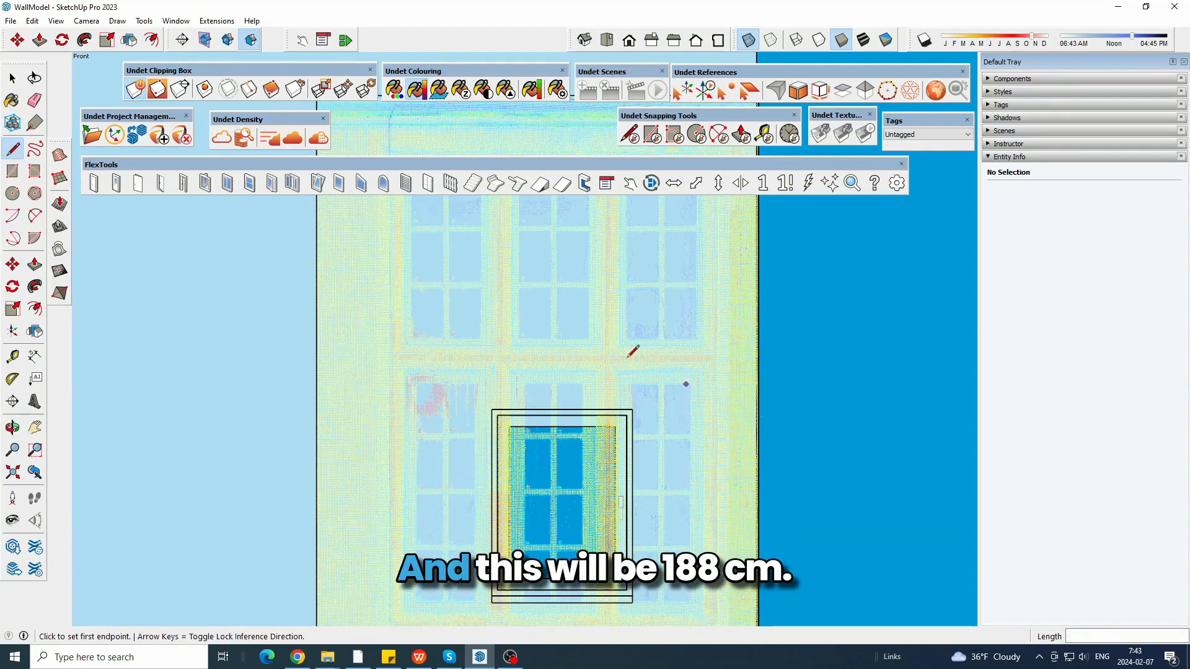
- Set the casement window's opening width to 188 cm and move it over the lower part of the scanned window, matching its sides and sill
{"action": "left_click", "coordinate": [13, 78]}
{"action": "left_click", "coordinate": [606, 183]}
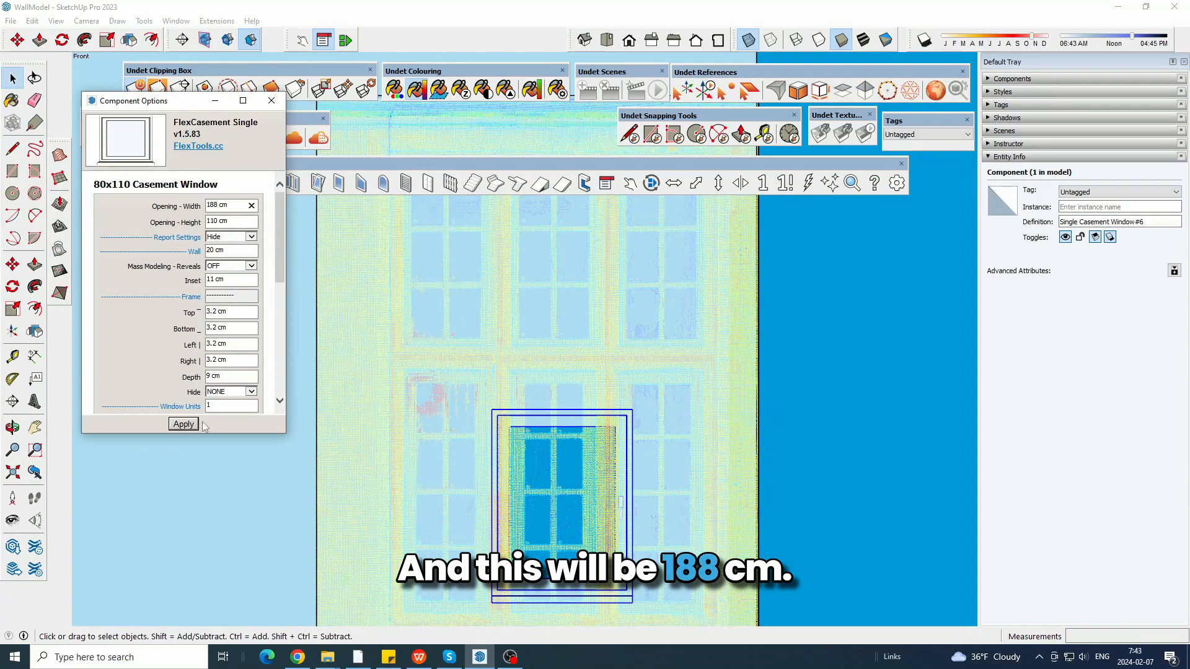
{"action": "scroll", "coordinate": [694, 295], "scroll_direction": "down", "scroll_amount": 2}
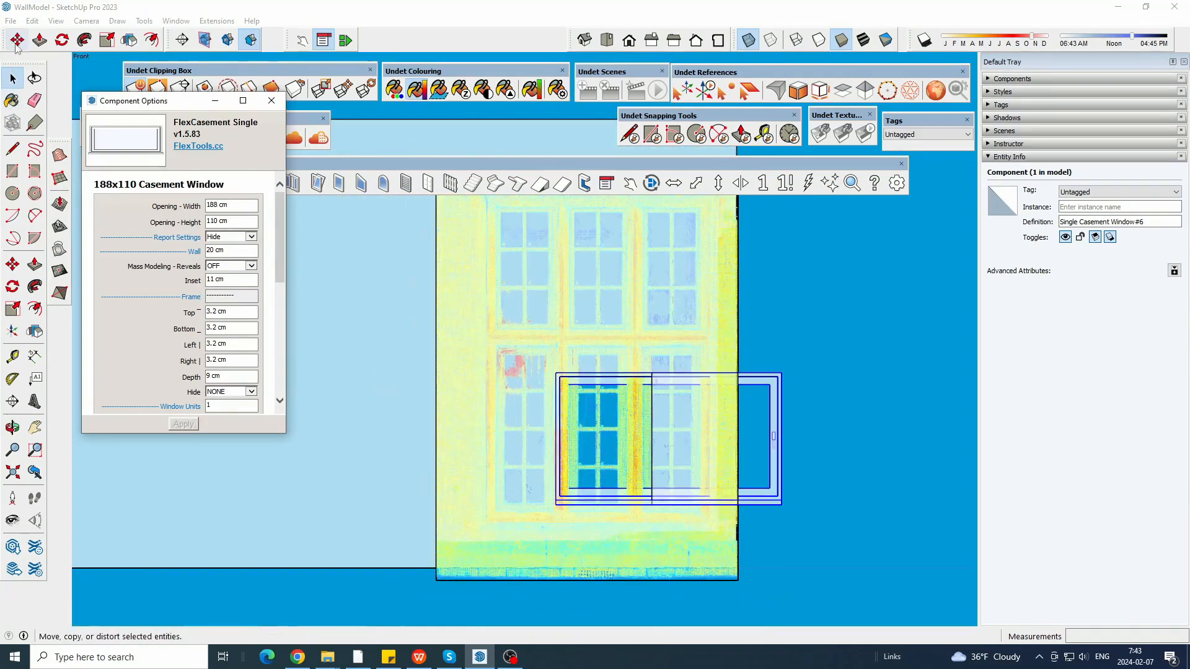
{"action": "left_click", "coordinate": [16, 43]}
{"action": "left_click_drag", "start_coordinate": [582, 402], "coordinate": [539, 384]}
{"action": "scroll", "coordinate": [546, 495], "scroll_direction": "up", "scroll_amount": 2}
{"action": "left_click_drag", "start_coordinate": [565, 437], "coordinate": [521, 498]}
{"action": "scroll", "coordinate": [505, 508], "scroll_direction": "down", "scroll_amount": 1}
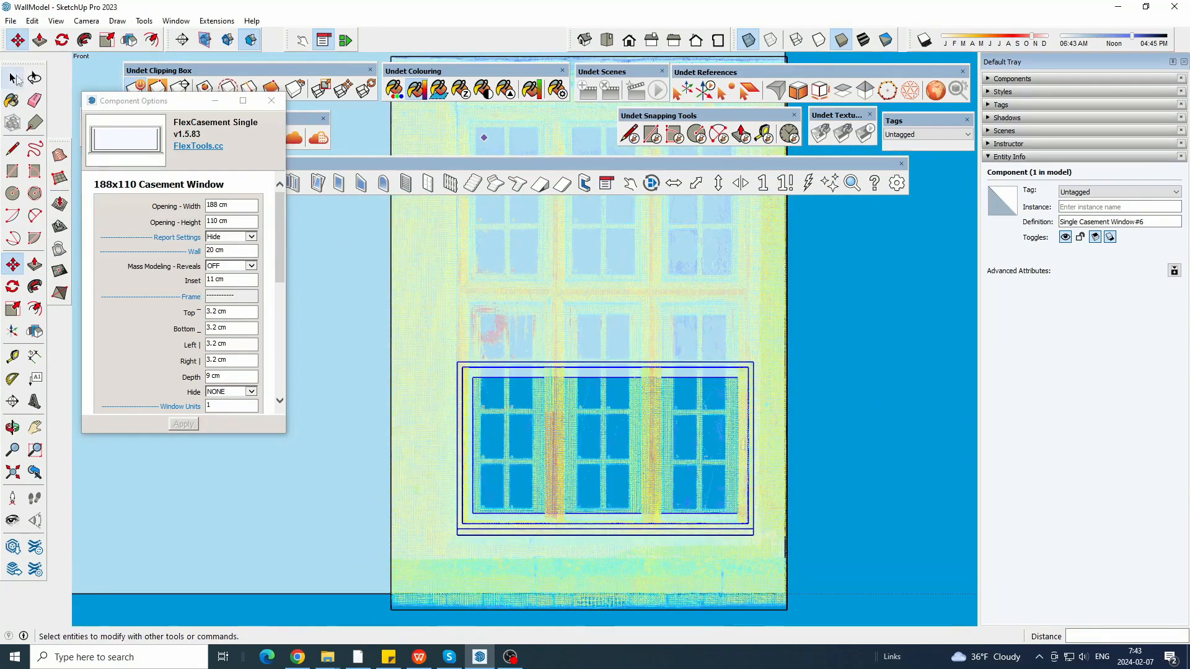
{"action": "left_click", "coordinate": [12, 148]}
{"action": "scroll", "coordinate": [507, 478], "scroll_direction": "down", "scroll_amount": 1}
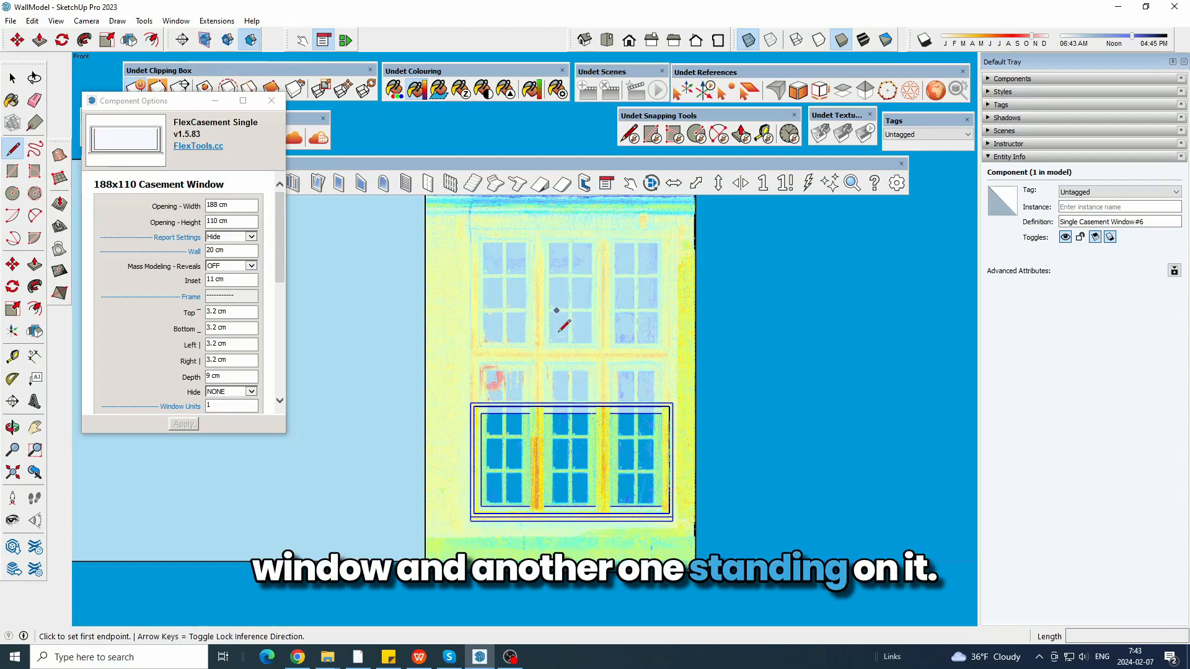
{"action": "scroll", "coordinate": [534, 490], "scroll_direction": "up", "scroll_amount": 3}
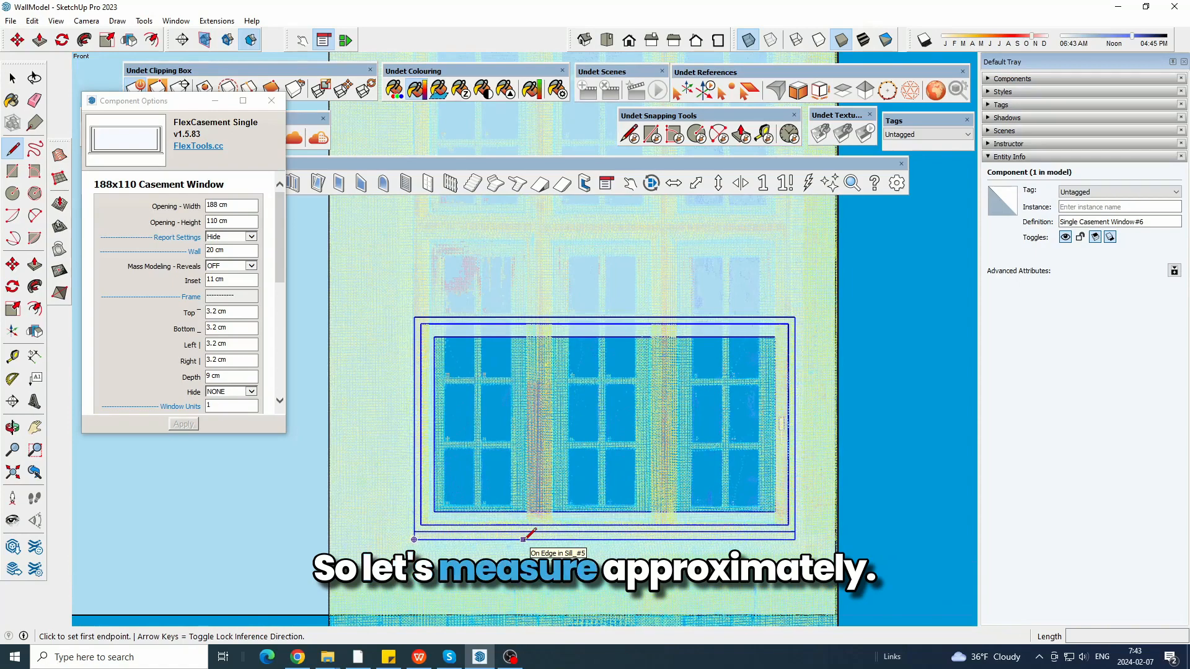
{"action": "left_click", "coordinate": [523, 539]}
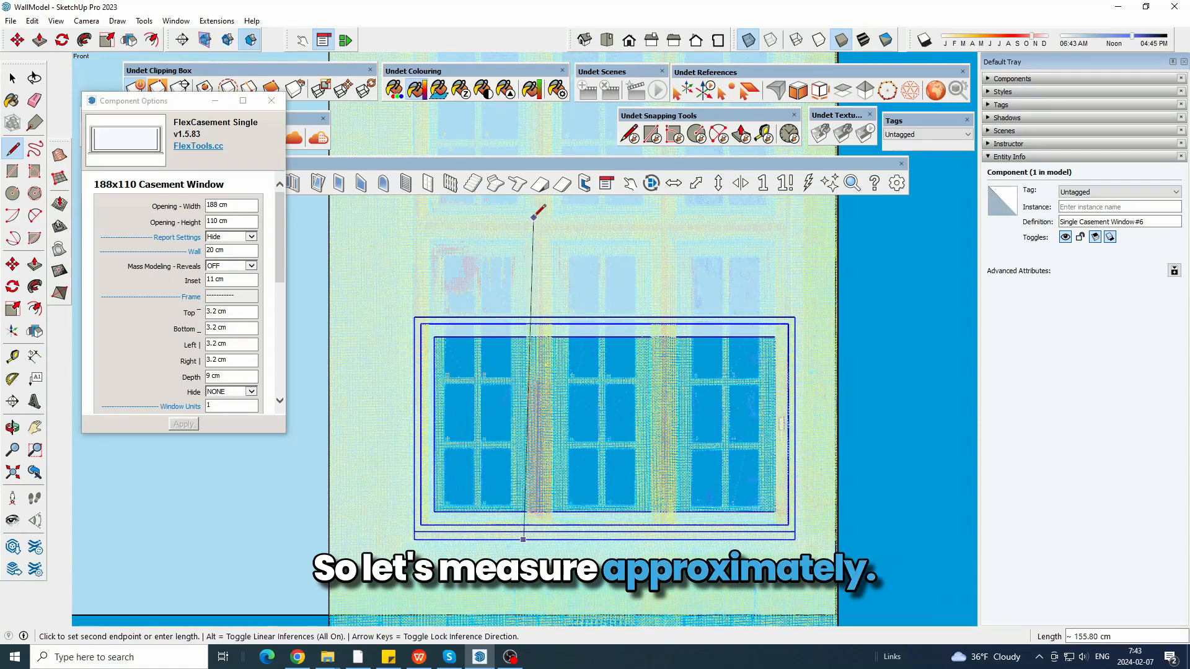
- Move the casement window up about 51 cm so its top edge meets the scanned horizontal transom
{"action": "key", "text": "m"}
{"action": "scroll", "coordinate": [524, 298], "scroll_direction": "up", "scroll_amount": 2}
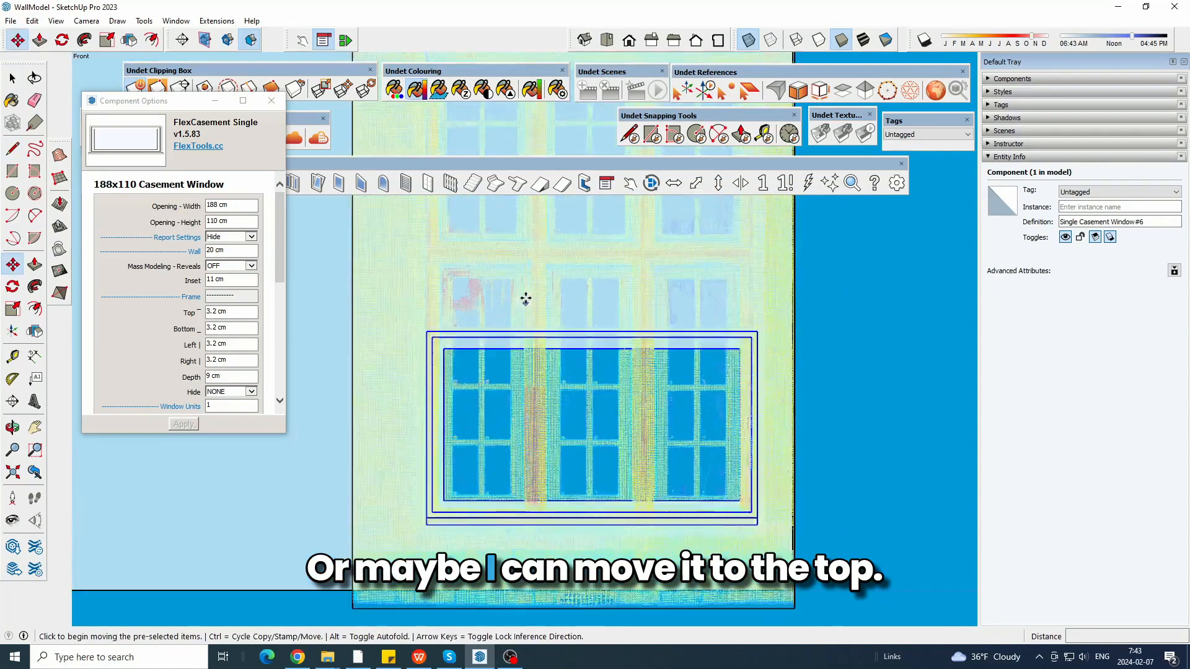
{"action": "left_click", "coordinate": [558, 313]}
{"action": "scroll", "coordinate": [539, 546], "scroll_direction": "down", "scroll_amount": 2}
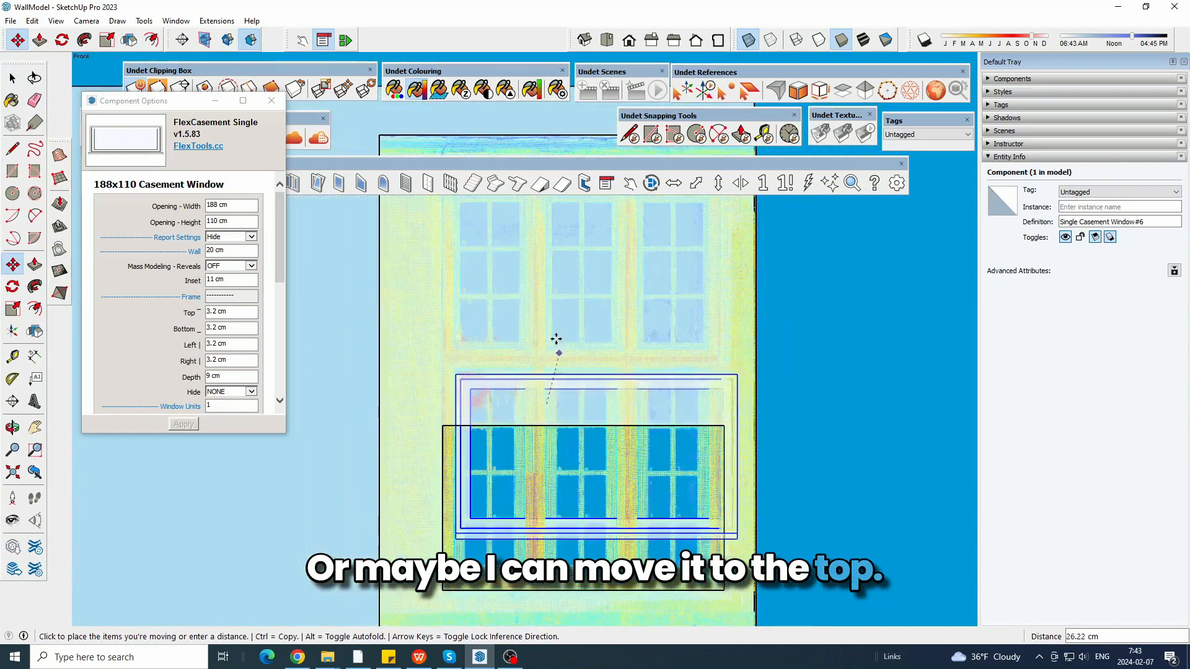
{"action": "scroll", "coordinate": [555, 340], "scroll_direction": "up", "scroll_amount": 2}
{"action": "left_click", "coordinate": [542, 330]}
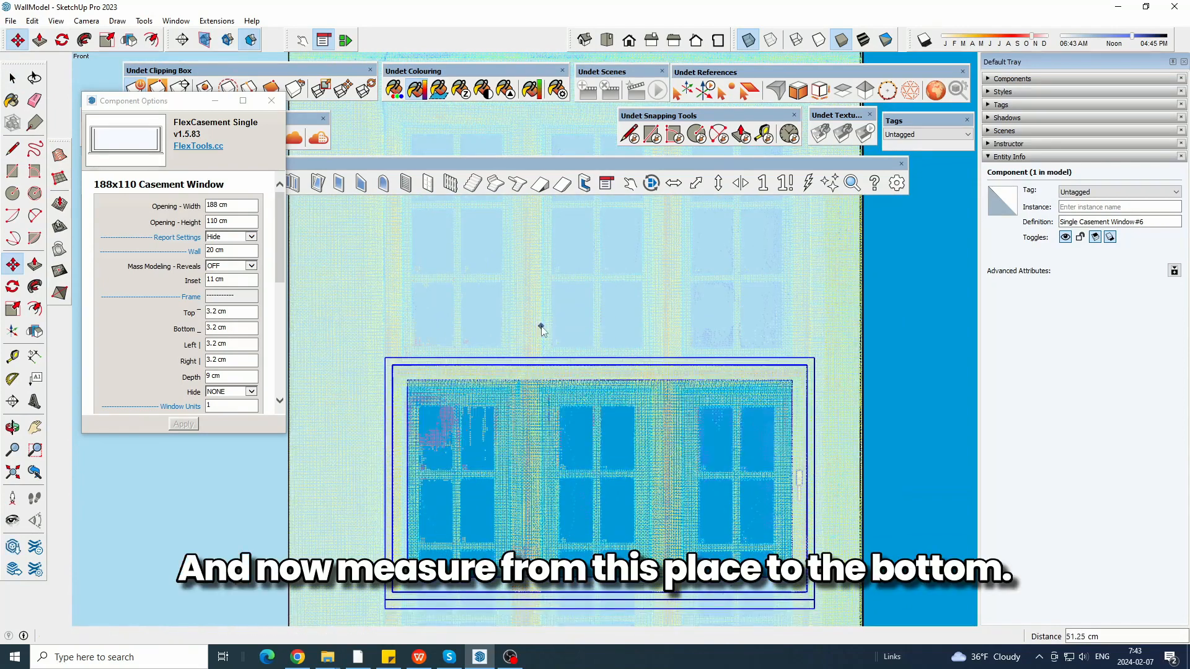
- Measure the scanned lower window's height, set the casement window's opening height to 160 cm and move it down onto the scan
{"action": "scroll", "coordinate": [543, 330], "scroll_direction": "down", "scroll_amount": 3}
{"action": "left_click", "coordinate": [12, 149]}
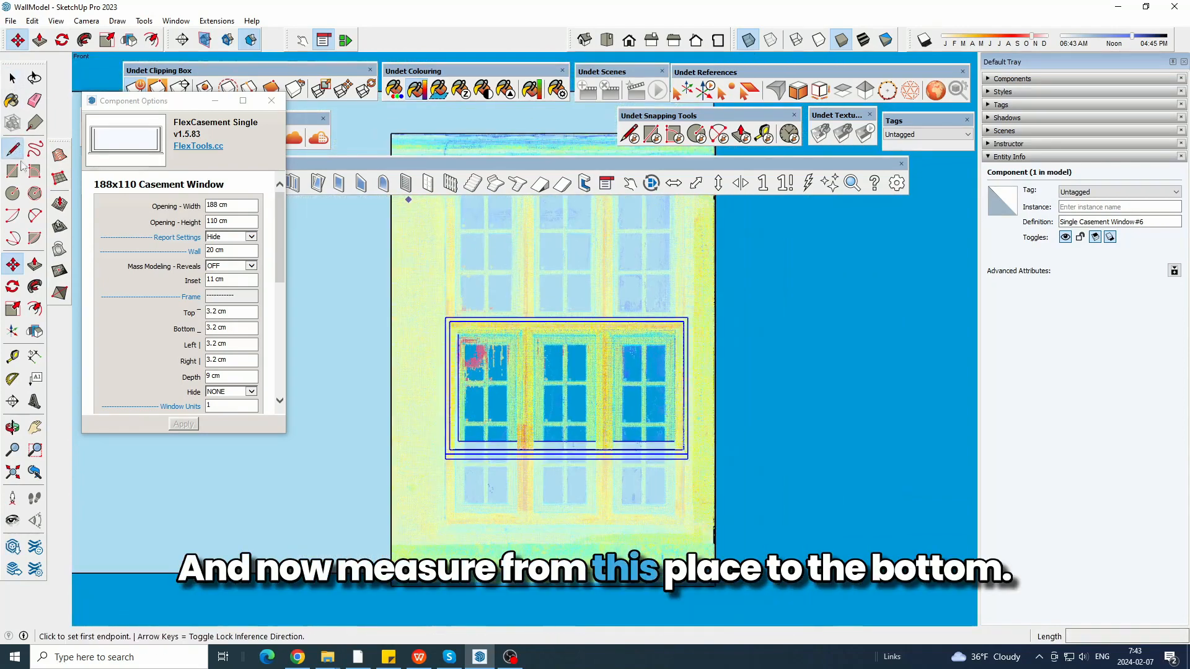
{"action": "left_click", "coordinate": [531, 318]}
{"action": "scroll", "coordinate": [527, 483], "scroll_direction": "up", "scroll_amount": 2}
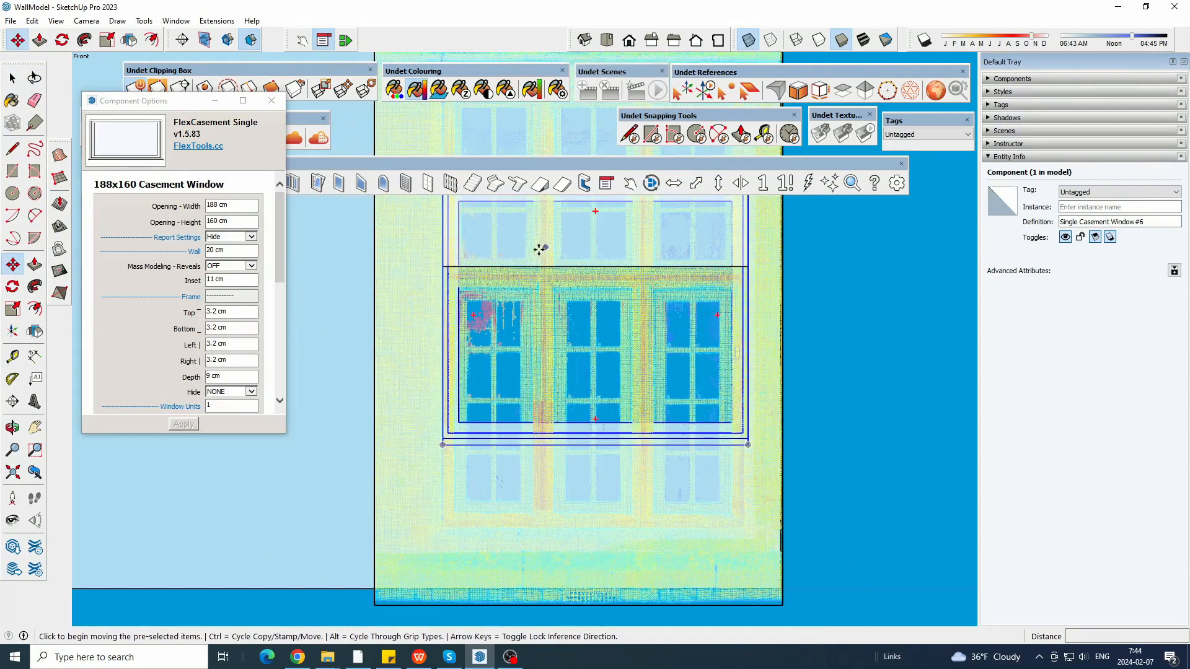
{"action": "scroll", "coordinate": [563, 393], "scroll_direction": "down", "scroll_amount": 2}
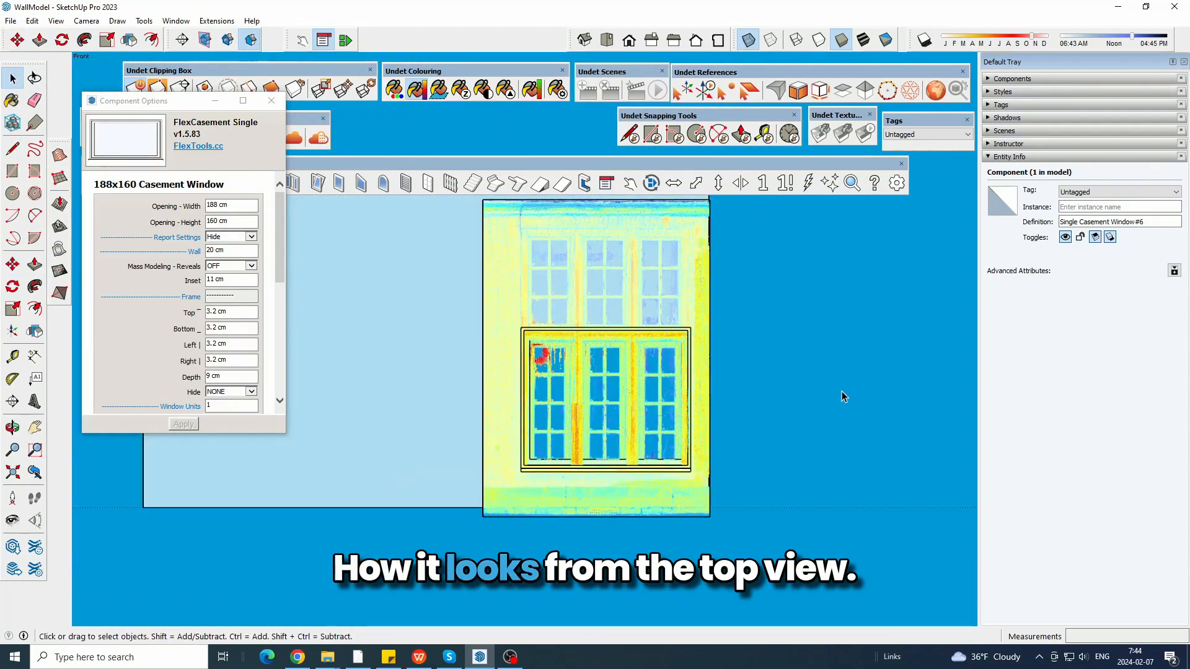
- Switch to the top view in wireframe display and measure the wall's thickness with the Line tool
{"action": "left_click", "coordinate": [604, 43]}
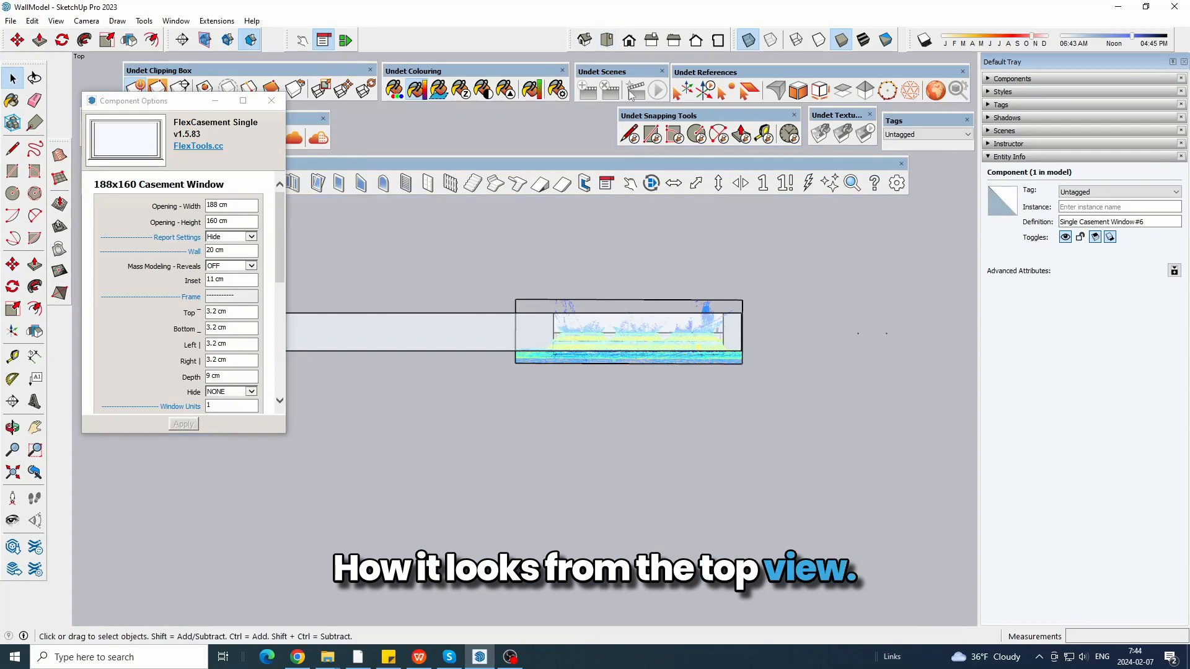
{"action": "left_click", "coordinate": [740, 43]}
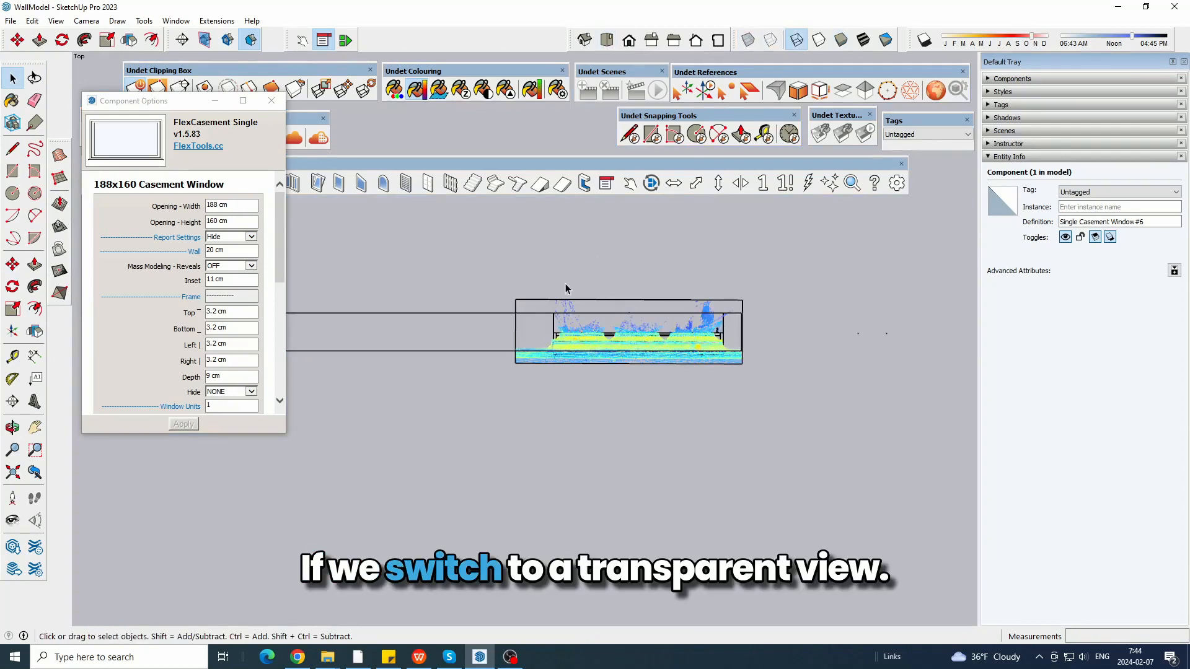
{"action": "scroll", "coordinate": [561, 403], "scroll_direction": "up", "scroll_amount": 5}
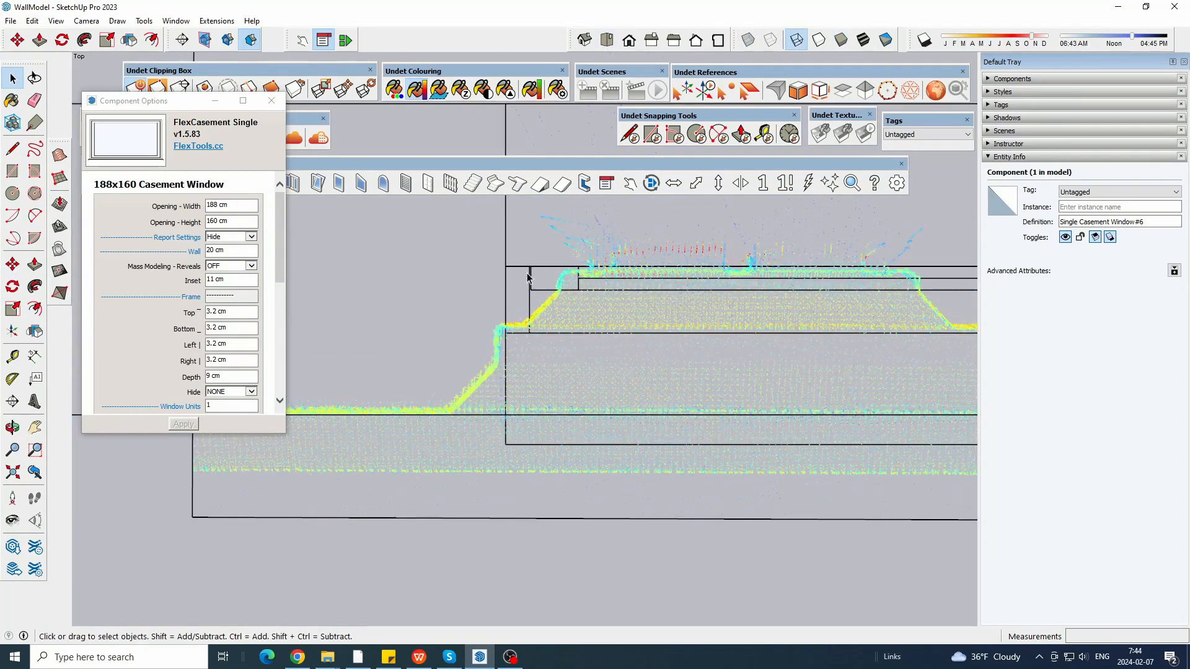
{"action": "scroll", "coordinate": [748, 503], "scroll_direction": "down", "scroll_amount": 6}
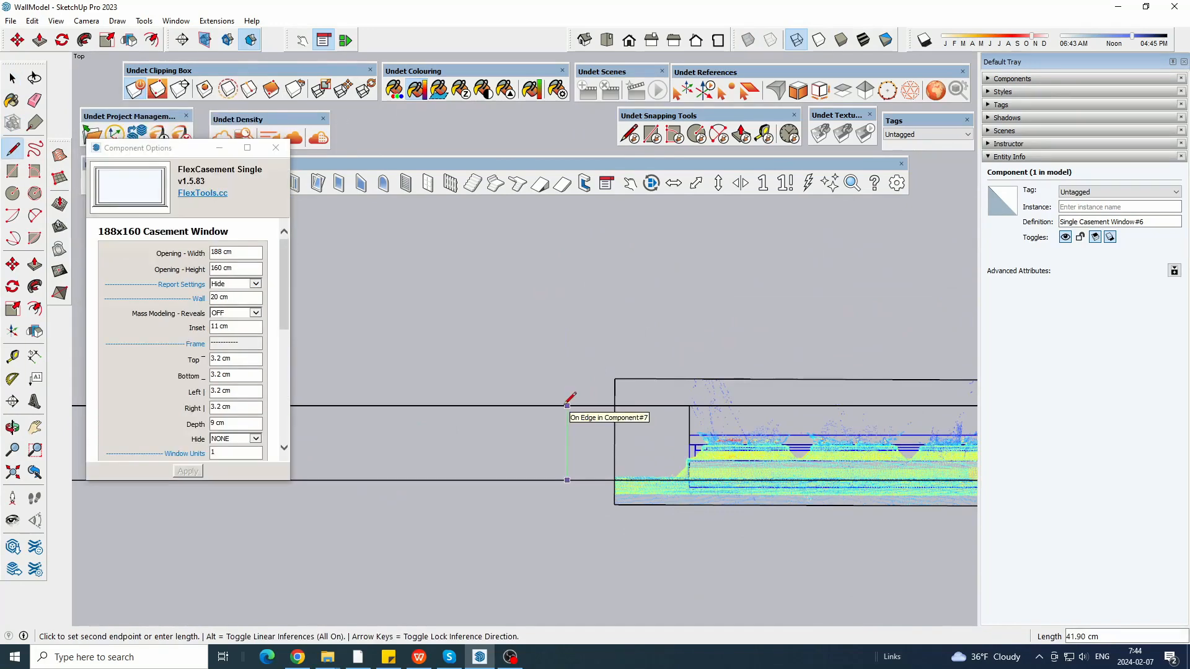
{"action": "key", "text": "Escape"}
{"action": "left_click", "coordinate": [17, 85]}
- Set the casement window's wall thickness to 41.9 cm and apply it
{"action": "scroll", "coordinate": [774, 471], "scroll_direction": "up", "scroll_amount": 3}
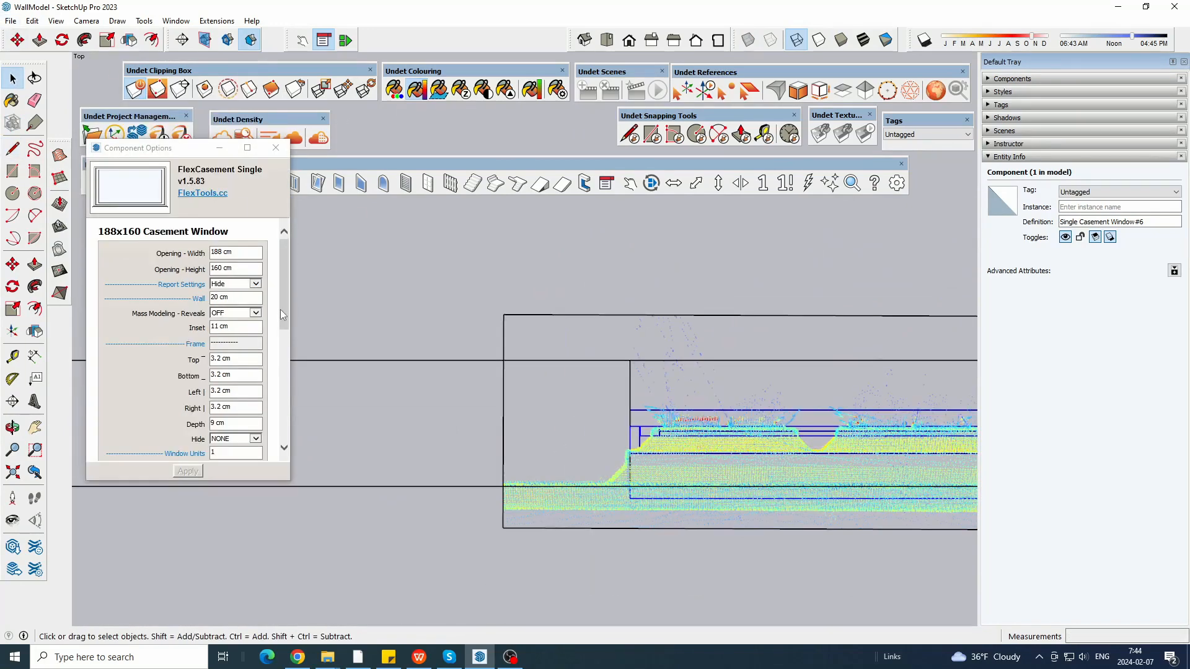
{"action": "double_click", "coordinate": [215, 297]}
{"action": "type", "text": "41.9"}
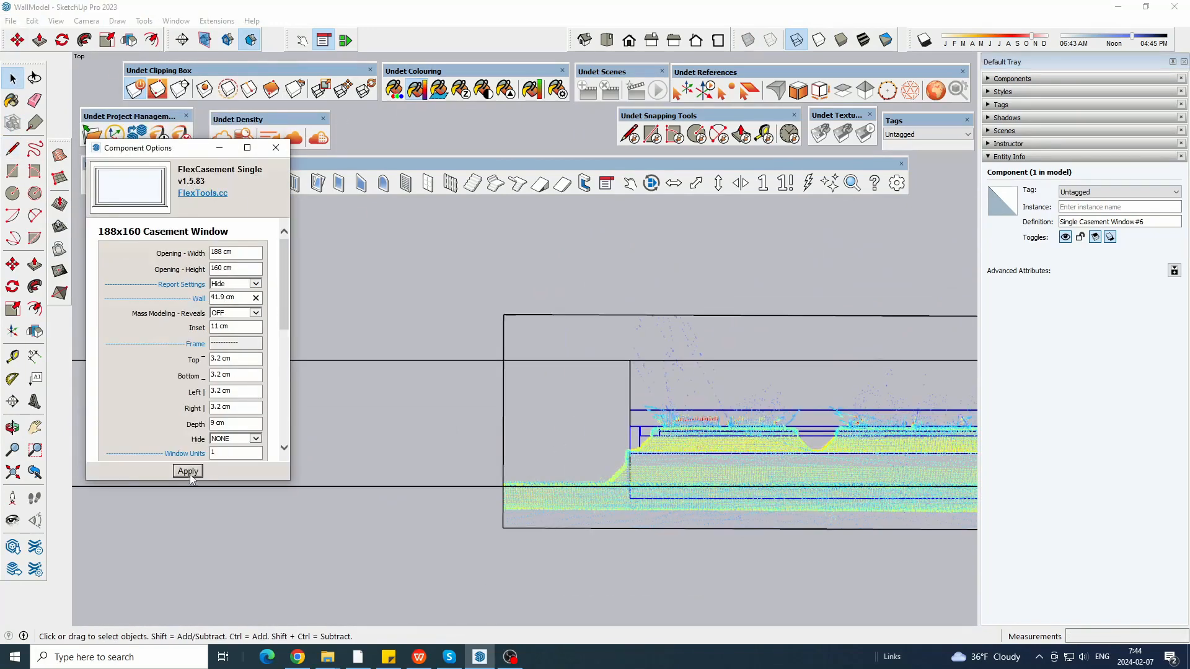
- Turn off the casement window's sill and apply the change
{"action": "scroll", "coordinate": [649, 468], "scroll_direction": "down", "scroll_amount": 3}
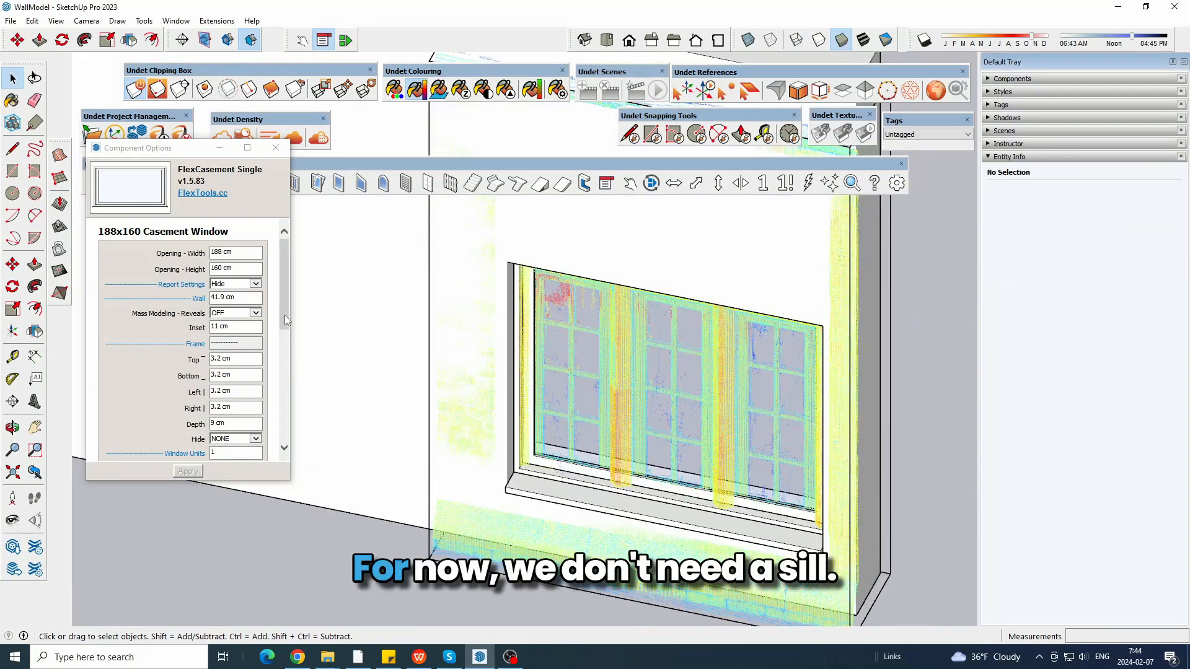
{"action": "left_click_drag", "start_coordinate": [284, 315], "coordinate": [279, 441]}
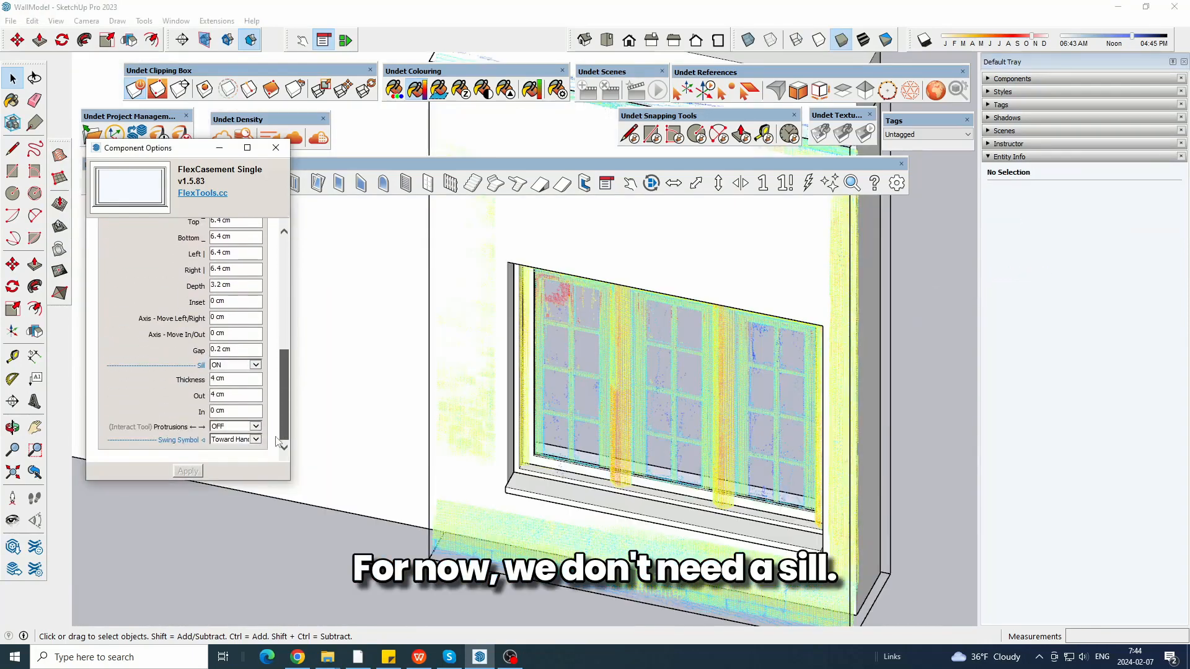
{"action": "left_click", "coordinate": [249, 373]}
{"action": "left_click", "coordinate": [188, 472]}
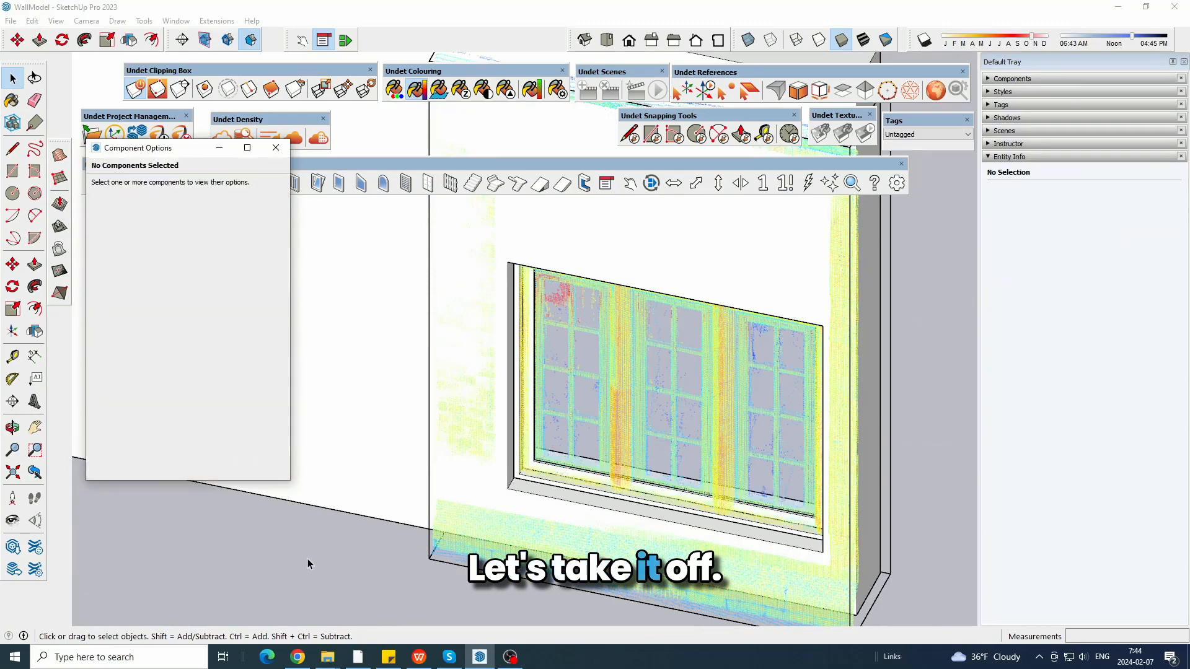
- Return to the top view in wireframe display, compare the window profile with the scan and select the casement window
{"action": "left_click", "coordinate": [652, 40]}
{"action": "left_click", "coordinate": [796, 41]}
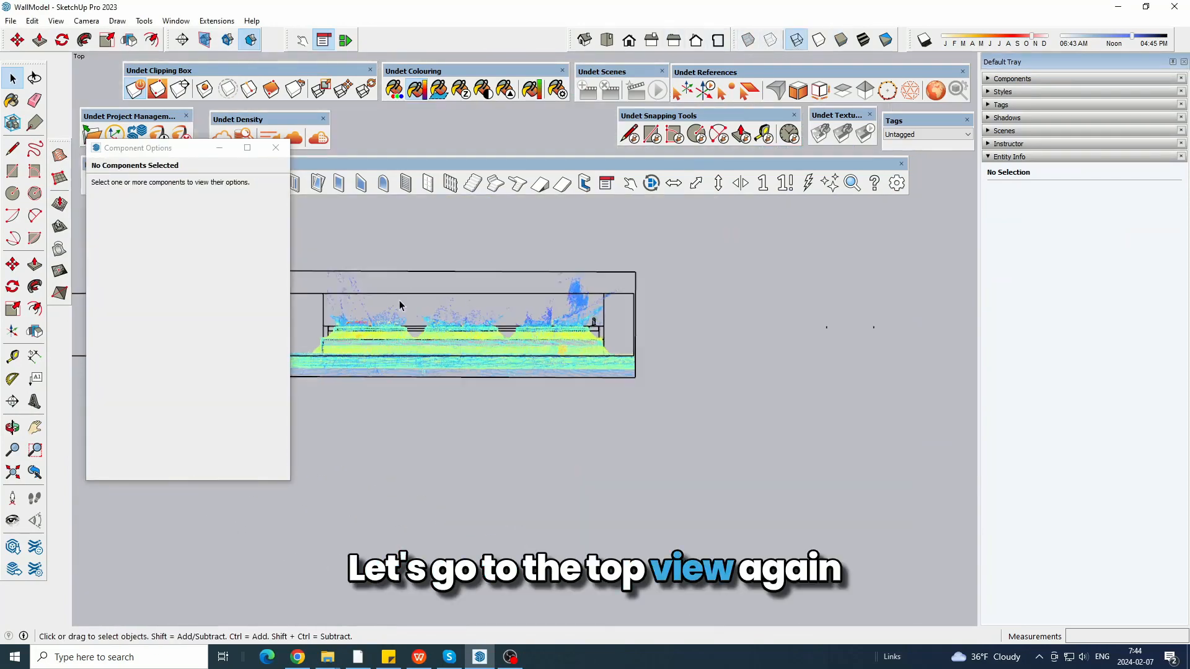
{"action": "scroll", "coordinate": [692, 314], "scroll_direction": "up", "scroll_amount": 5}
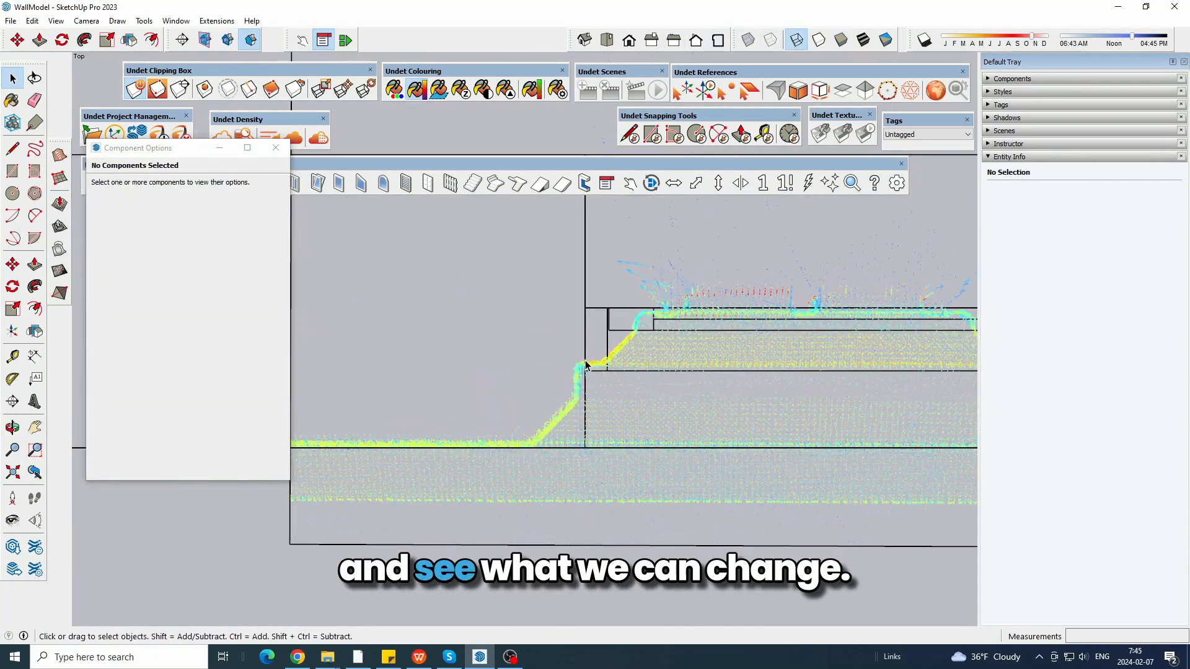
{"action": "scroll", "coordinate": [513, 345], "scroll_direction": "down", "scroll_amount": 3}
{"action": "scroll", "coordinate": [518, 345], "scroll_direction": "up", "scroll_amount": 2}
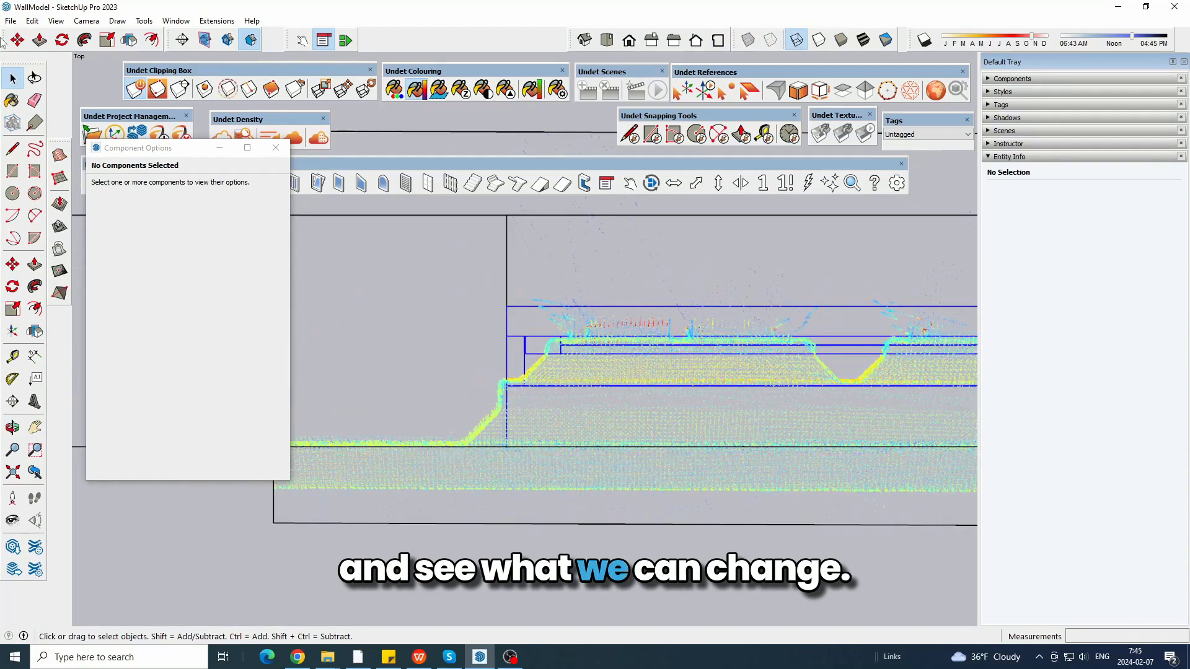
{"action": "left_click", "coordinate": [545, 329]}
{"action": "key", "text": "m"}
{"action": "scroll", "coordinate": [563, 244], "scroll_direction": "up", "scroll_amount": 4}
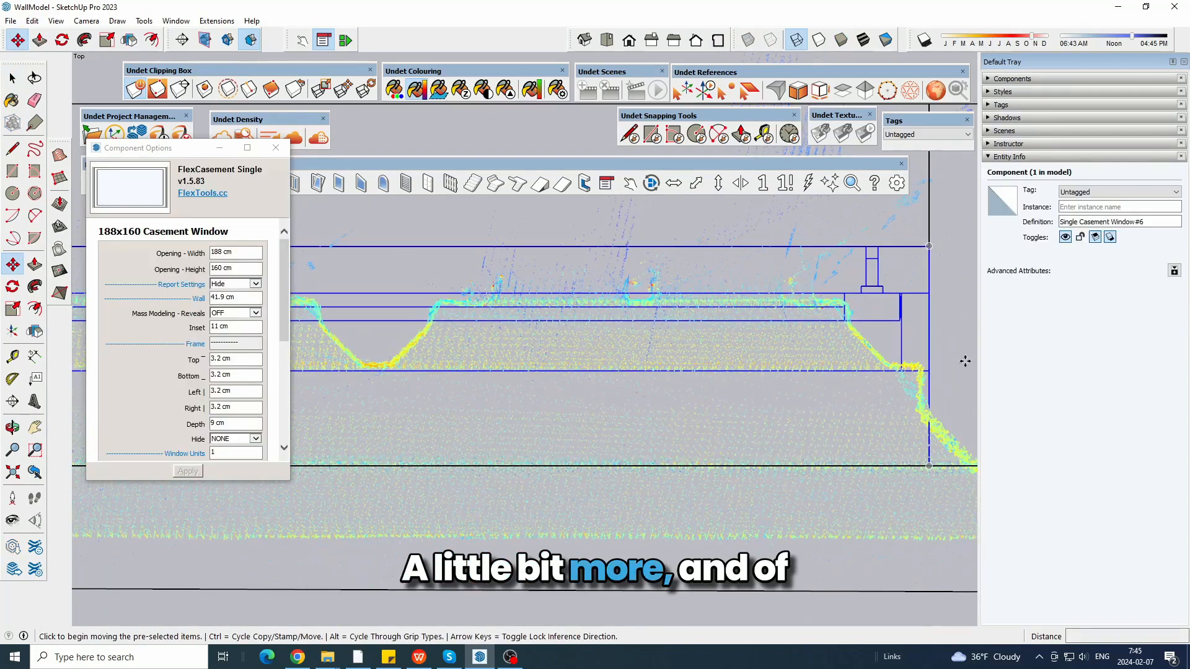
{"action": "left_click", "coordinate": [970, 363]}
{"action": "key", "text": "Escape"}
{"action": "scroll", "coordinate": [856, 334], "scroll_direction": "down", "scroll_amount": 3}
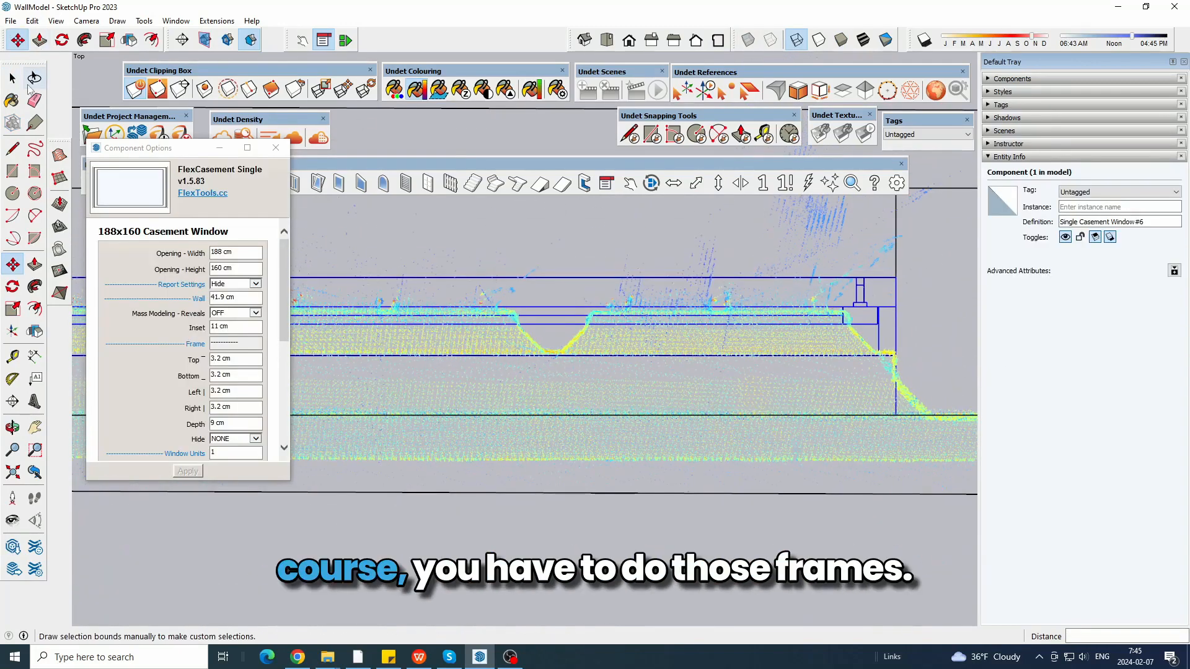
- Measure the scanned side frame of the window in the top view with the Line tool
{"action": "left_click", "coordinate": [13, 149]}
{"action": "scroll", "coordinate": [855, 327], "scroll_direction": "up", "scroll_amount": 3}
{"action": "scroll", "coordinate": [855, 327], "scroll_direction": "up", "scroll_amount": 2}
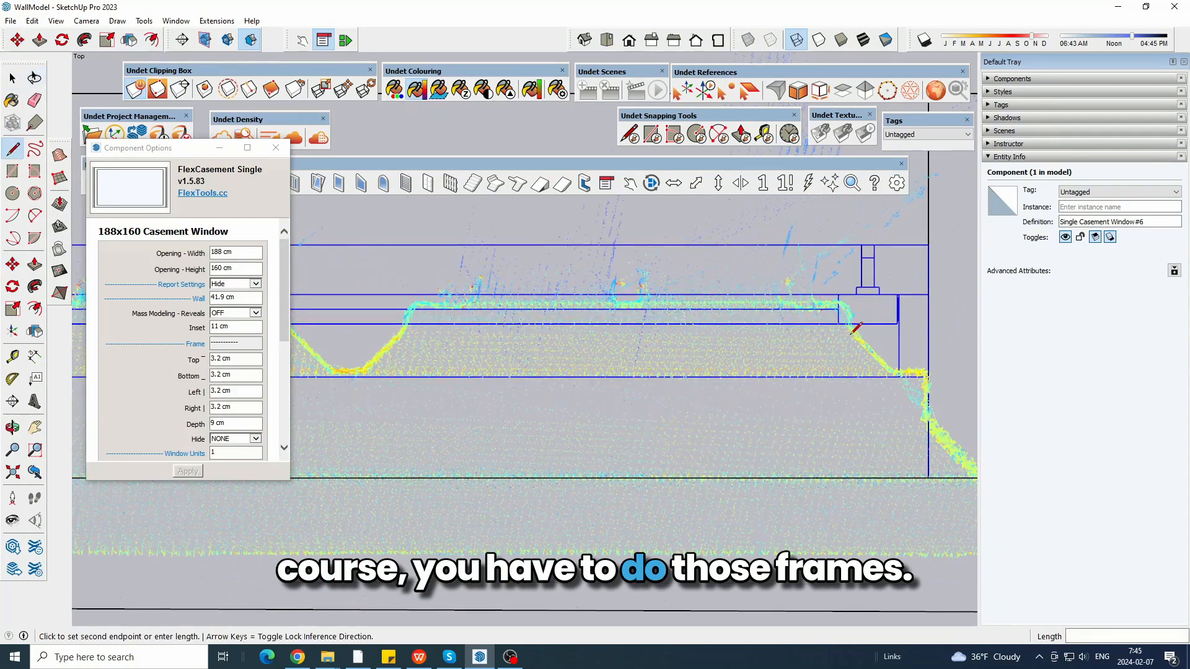
{"action": "left_click", "coordinate": [859, 335]}
{"action": "scroll", "coordinate": [903, 310], "scroll_direction": "down", "scroll_amount": 3}
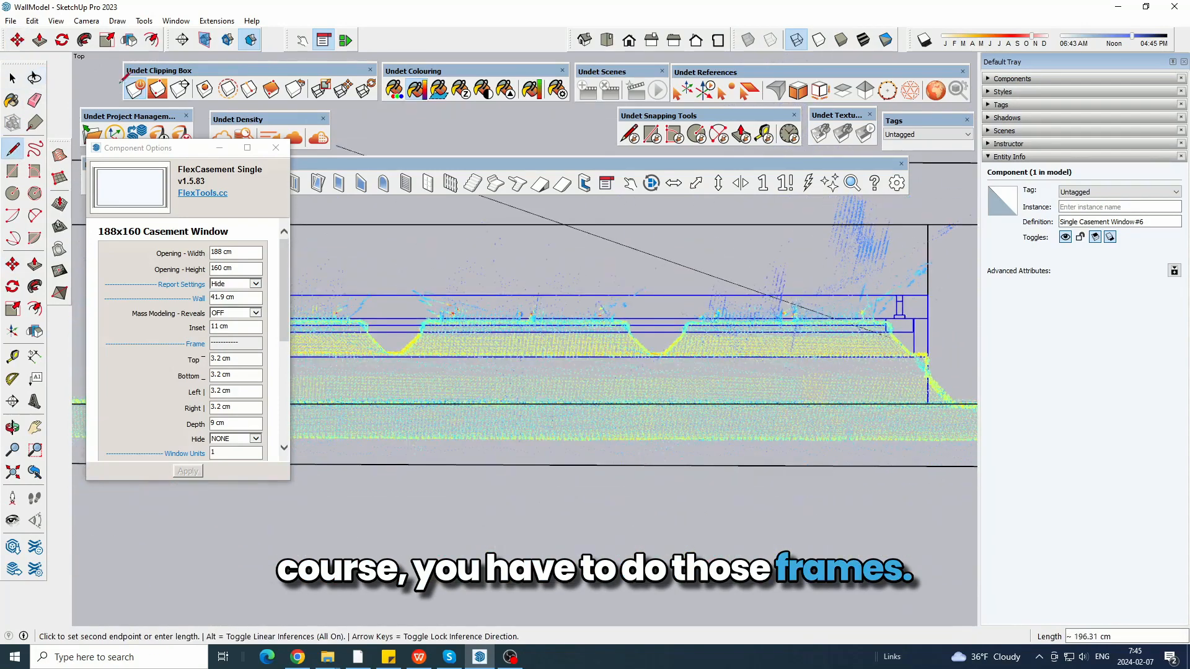
{"action": "key", "text": "space"}
{"action": "scroll", "coordinate": [800, 496], "scroll_direction": "down", "scroll_amount": 2}
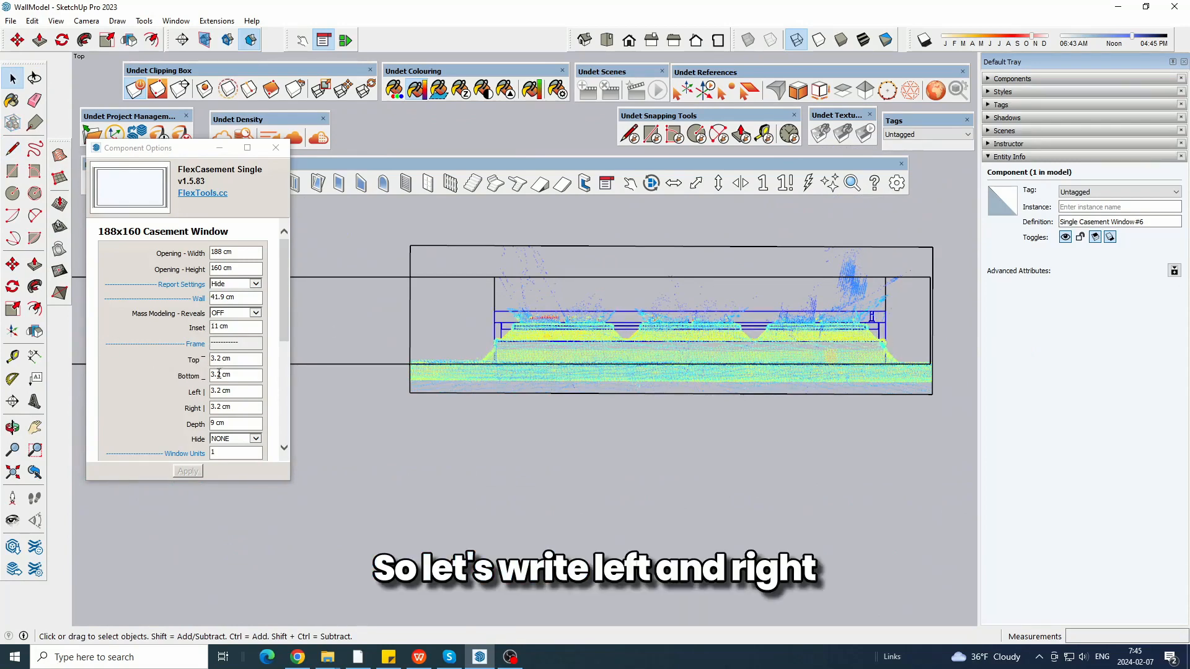
- Set the window frame's left and right widths to 9 cm, then check the fit against the scanned profile
{"action": "double_click", "coordinate": [222, 390]}
{"action": "type", "text": "9"}
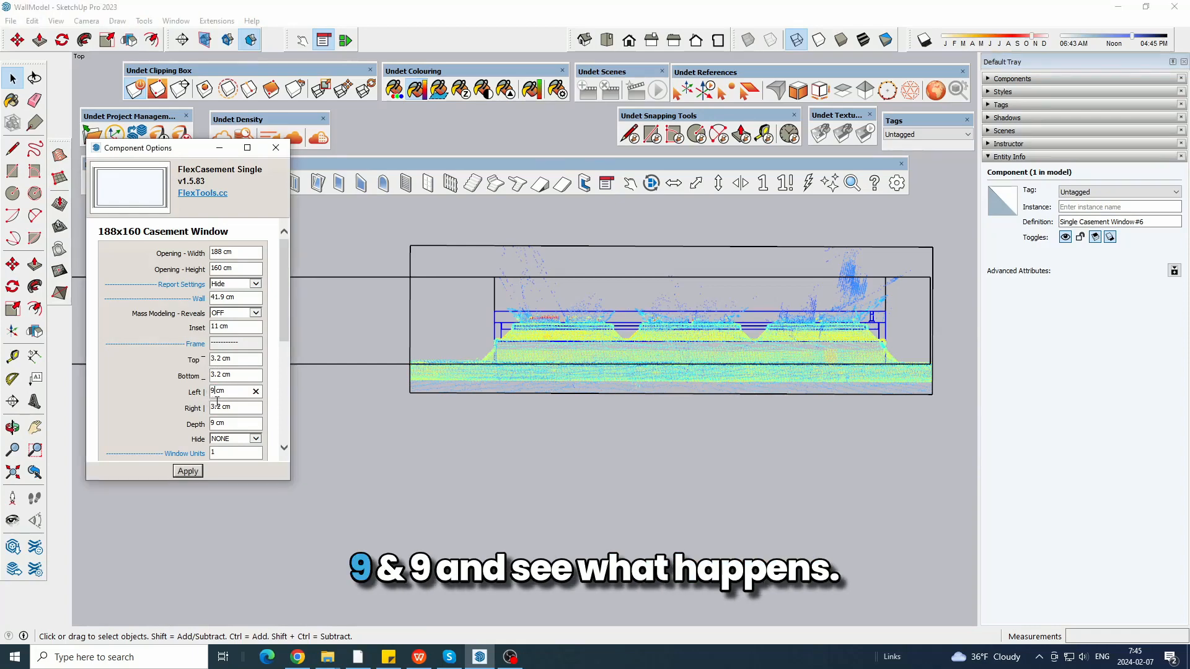
{"action": "left_click", "coordinate": [187, 471]}
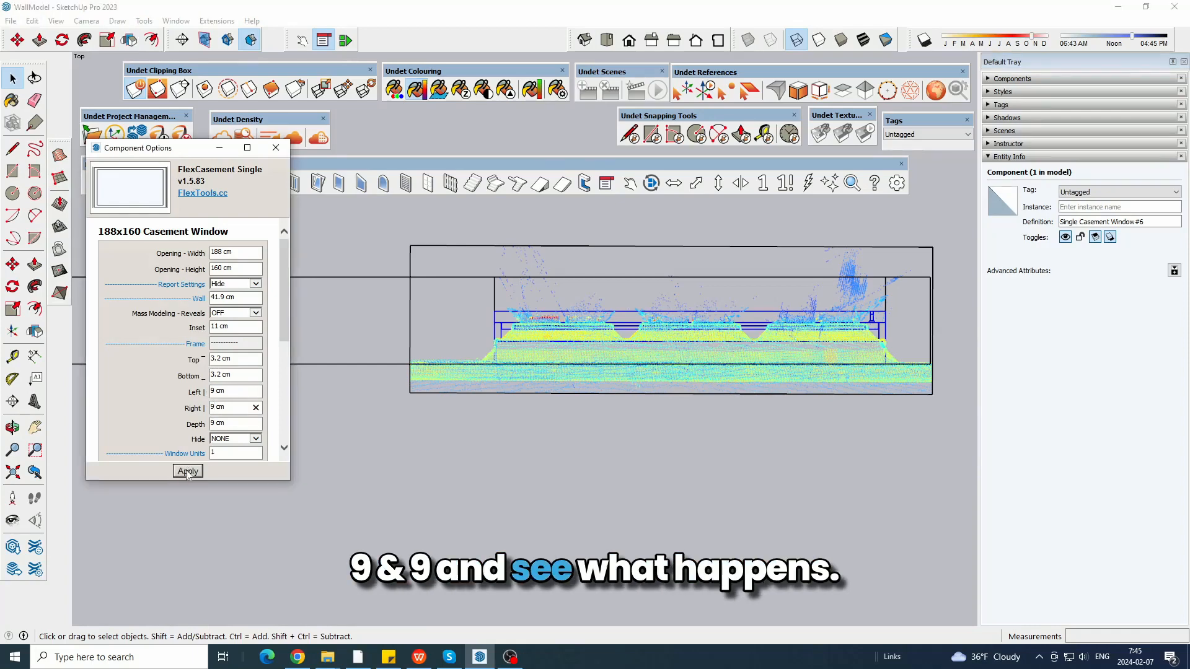
{"action": "scroll", "coordinate": [675, 407], "scroll_direction": "up", "scroll_amount": 3}
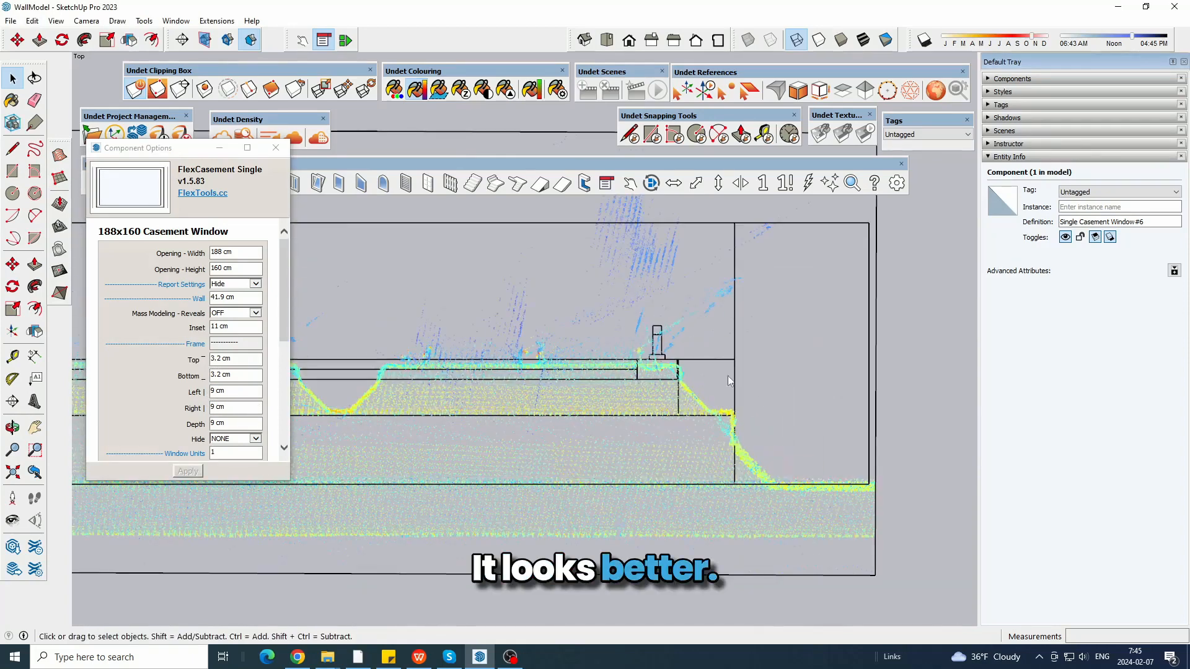
{"action": "scroll", "coordinate": [730, 381], "scroll_direction": "down", "scroll_amount": 3}
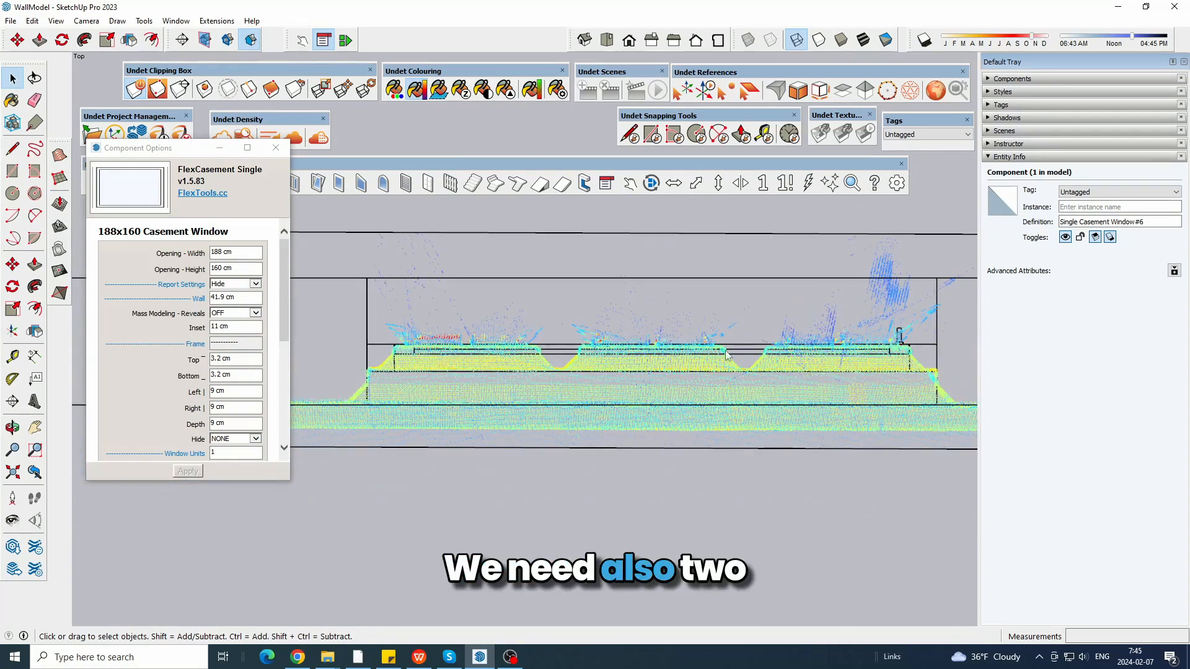
- Set the casement window's number of window units to 2
{"action": "scroll", "coordinate": [186, 347], "scroll_direction": "down", "scroll_amount": 2}
{"action": "left_click", "coordinate": [179, 334]}
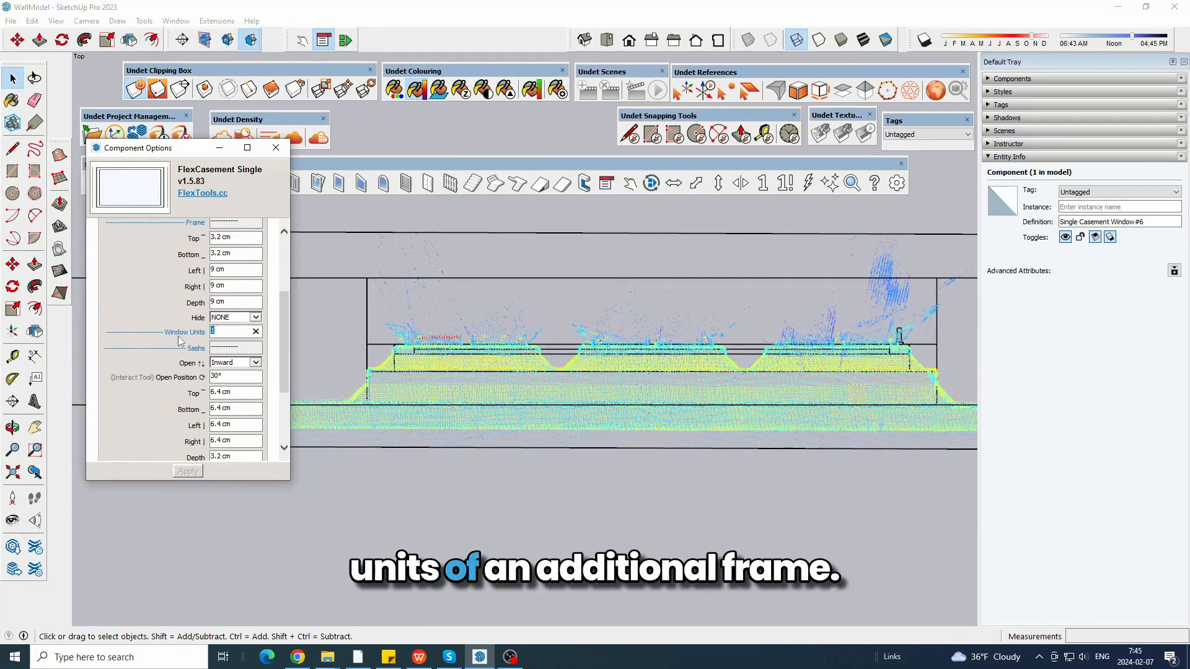
{"action": "type", "text": "2"}
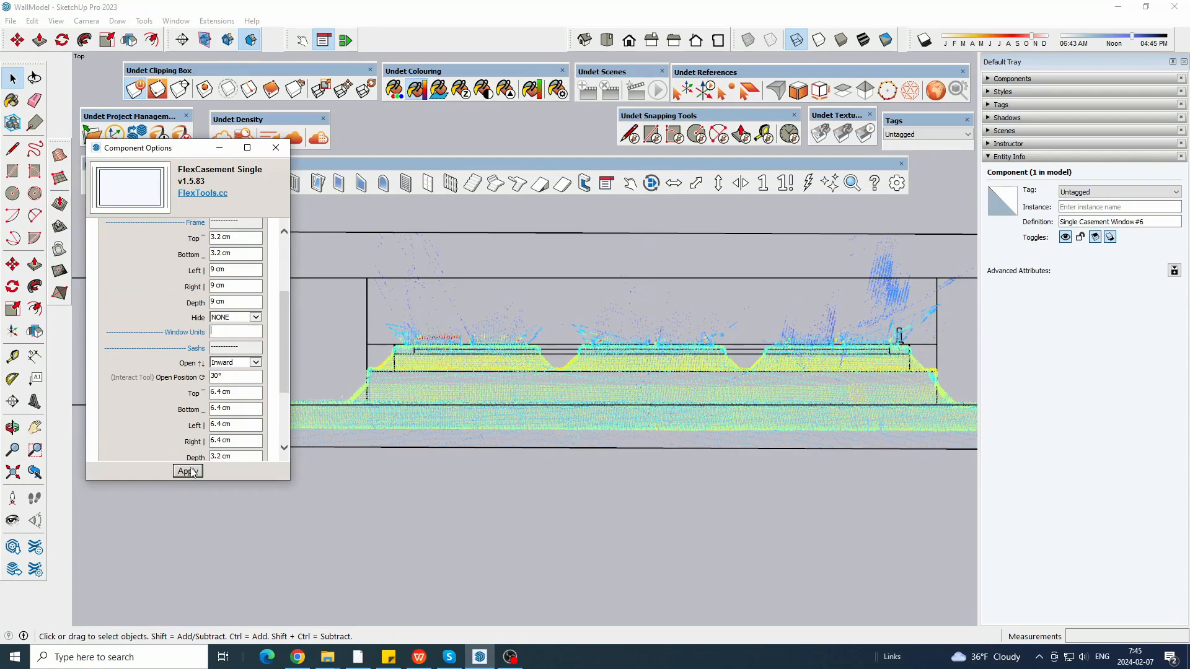
{"action": "left_click", "coordinate": [190, 471]}
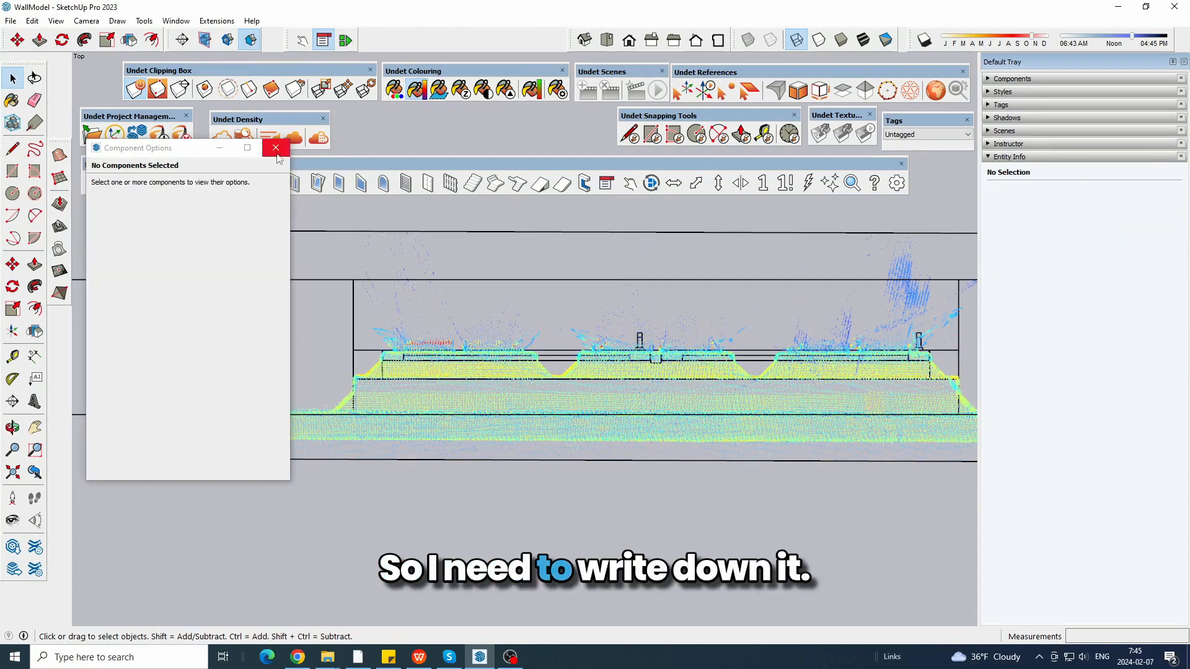
- Reselect the casement window, set its window units to 3 and its mullion depth to 9 cm
{"action": "left_click", "coordinate": [276, 147]}
{"action": "left_click", "coordinate": [556, 368]}
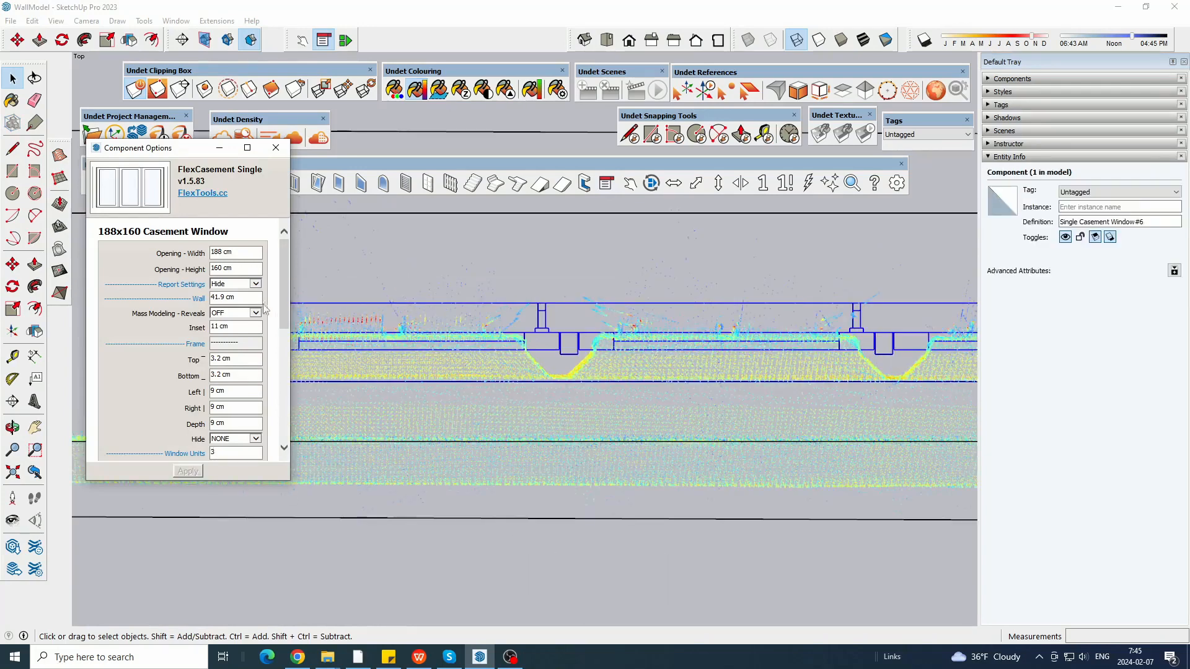
{"action": "left_click_drag", "start_coordinate": [282, 306], "coordinate": [280, 373]}
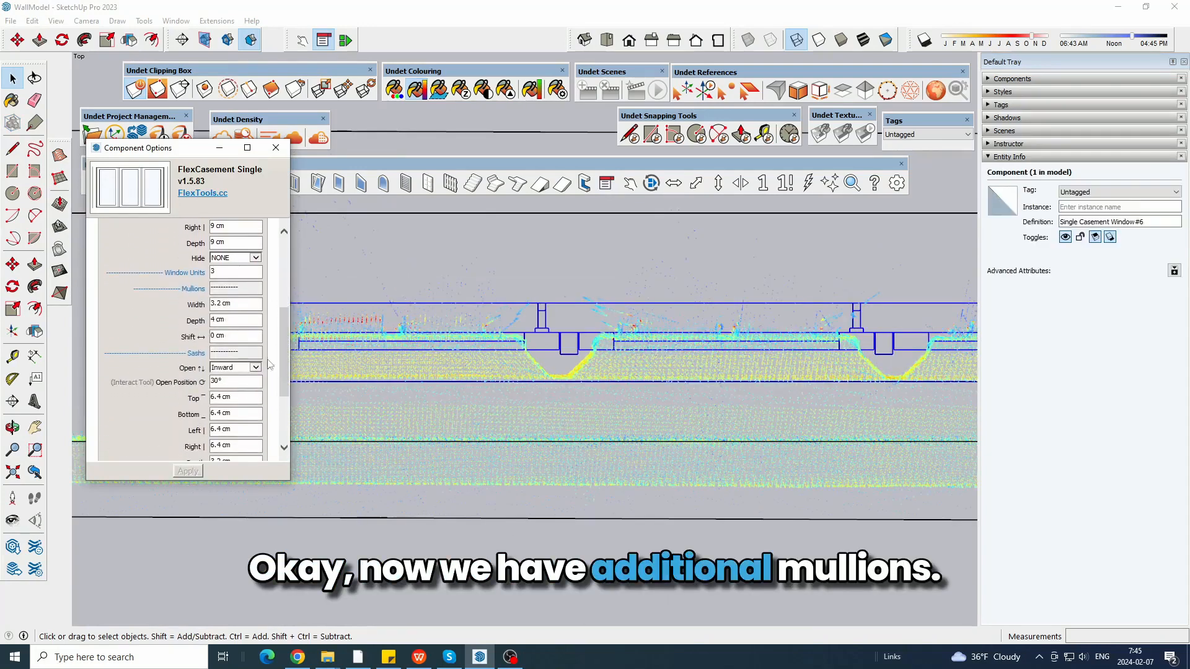
{"action": "left_click_drag", "start_coordinate": [216, 325], "coordinate": [208, 337]}
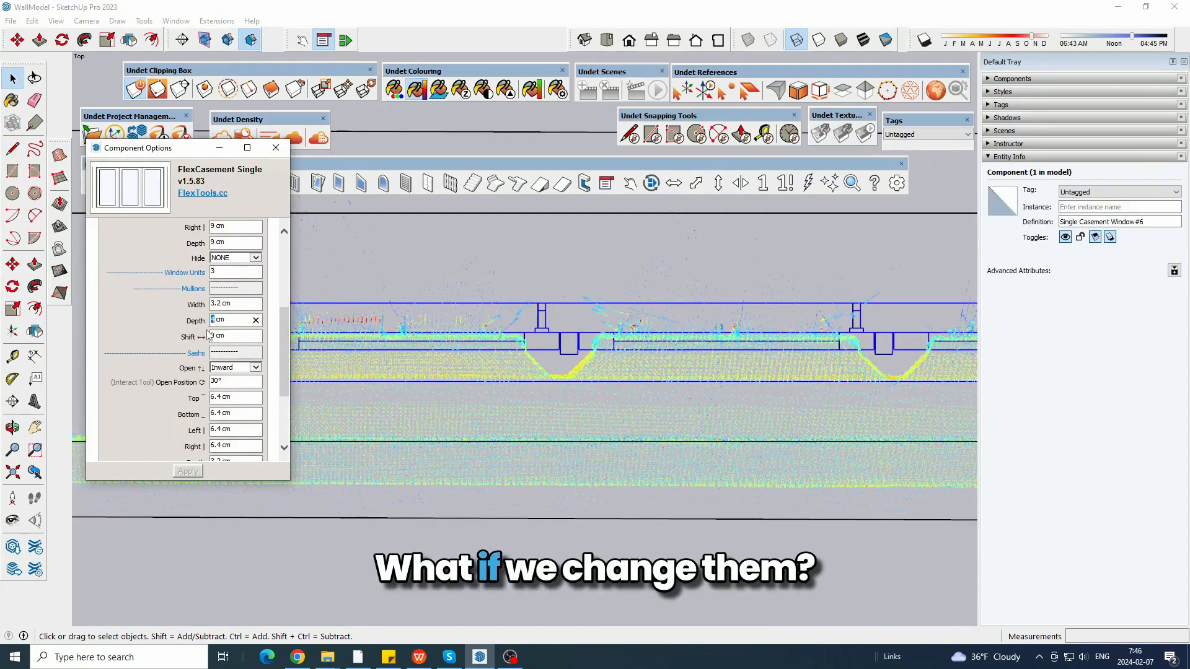
{"action": "type", "text": "9"}
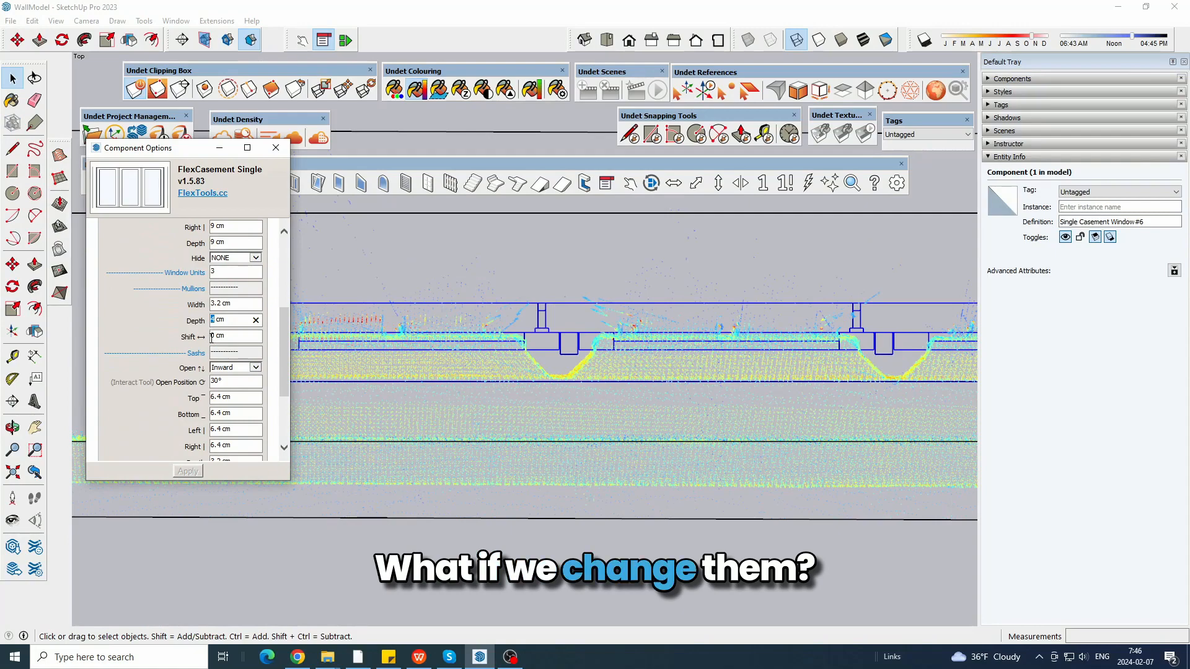
{"action": "left_click", "coordinate": [184, 476]}
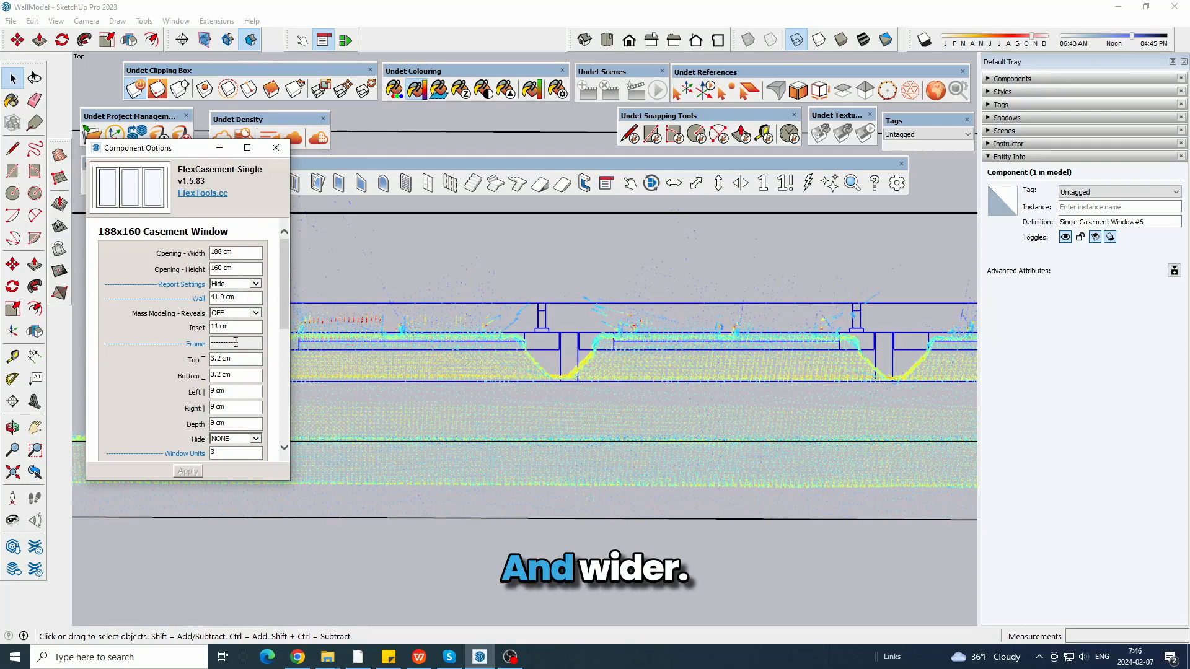
- Set the casement window's mullion width to 12 cm and apply it
{"action": "scroll", "coordinate": [282, 325], "scroll_direction": "down", "scroll_amount": 3}
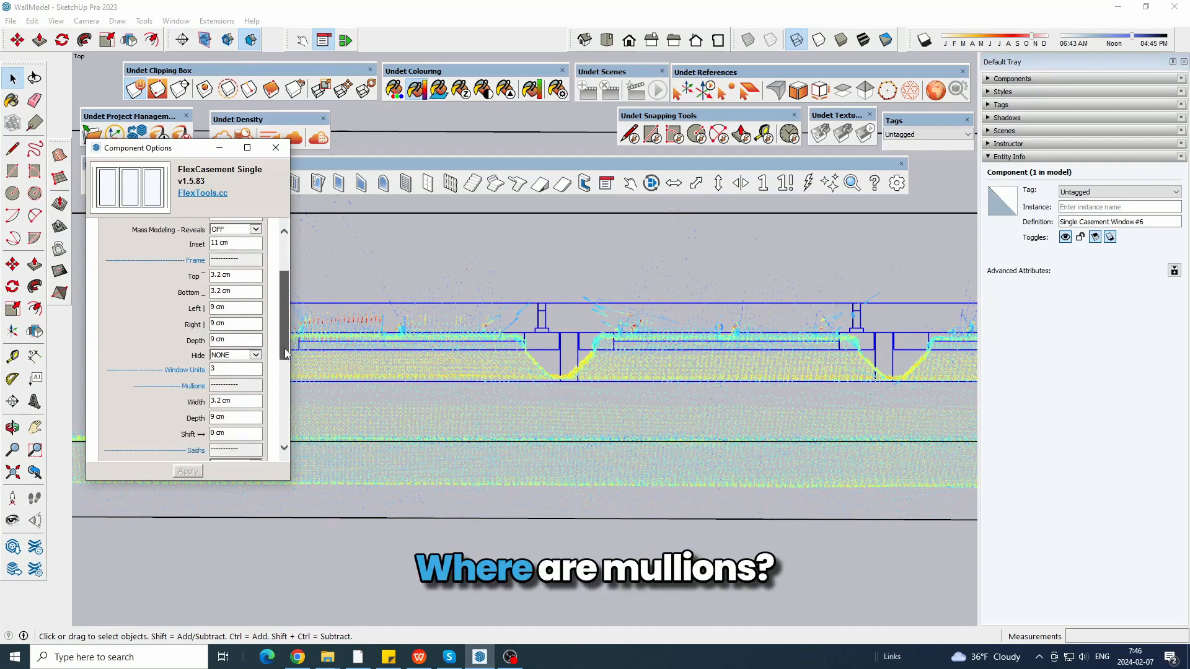
{"action": "double_click", "coordinate": [214, 415]}
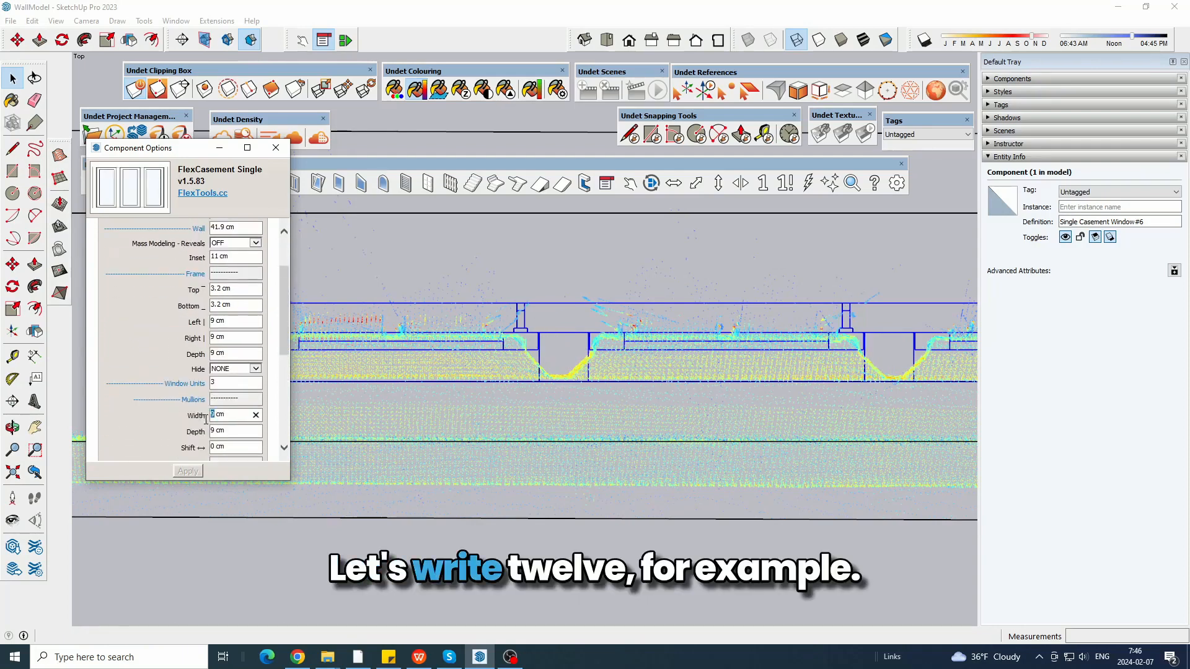
{"action": "type", "text": "12"}
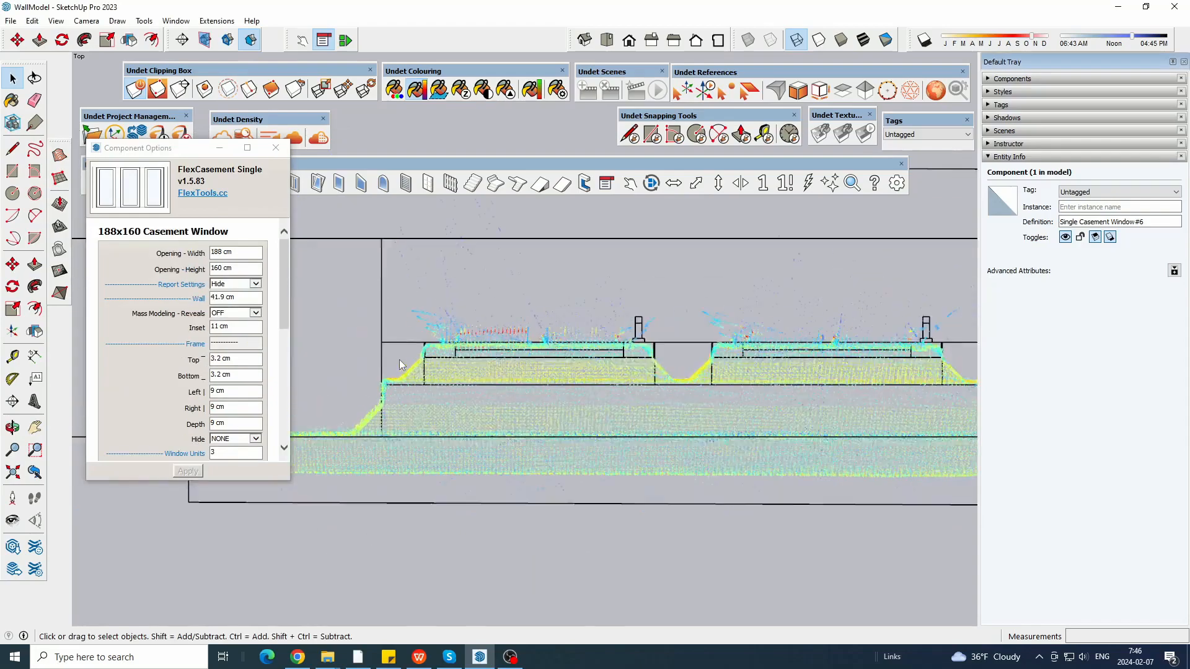
- Compare the window with the scan in the right-side view and move the window down about 2.7 cm to meet the scanned sill
{"action": "scroll", "coordinate": [400, 358], "scroll_direction": "up", "scroll_amount": 1}
{"action": "scroll", "coordinate": [400, 358], "scroll_direction": "down", "scroll_amount": 3}
{"action": "scroll", "coordinate": [861, 370], "scroll_direction": "up", "scroll_amount": 2}
{"action": "scroll", "coordinate": [713, 415], "scroll_direction": "down", "scroll_amount": 3}
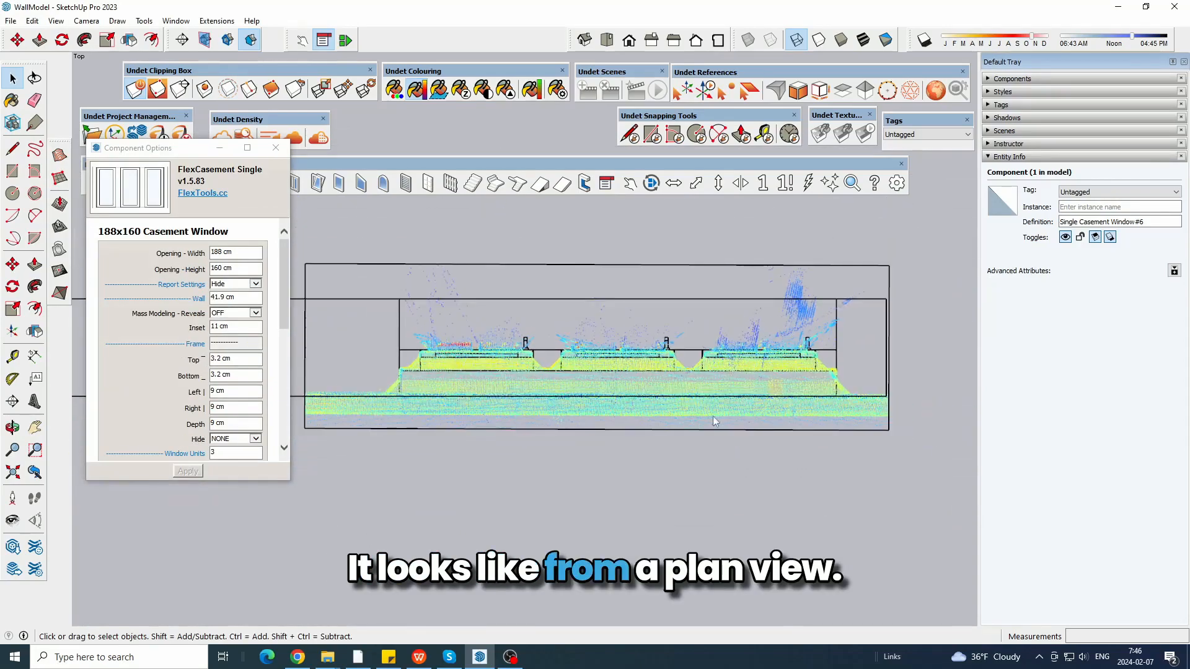
{"action": "middle_click_drag", "start_coordinate": [713, 415], "coordinate": [465, 381]}
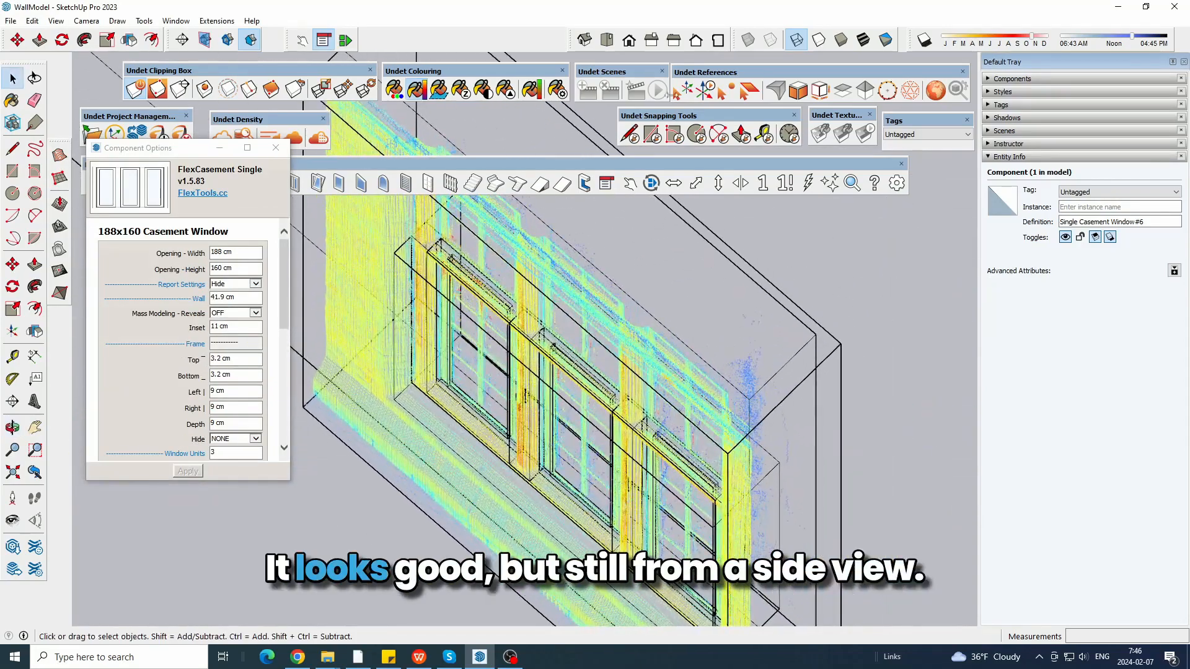
{"action": "left_click", "coordinate": [674, 40]}
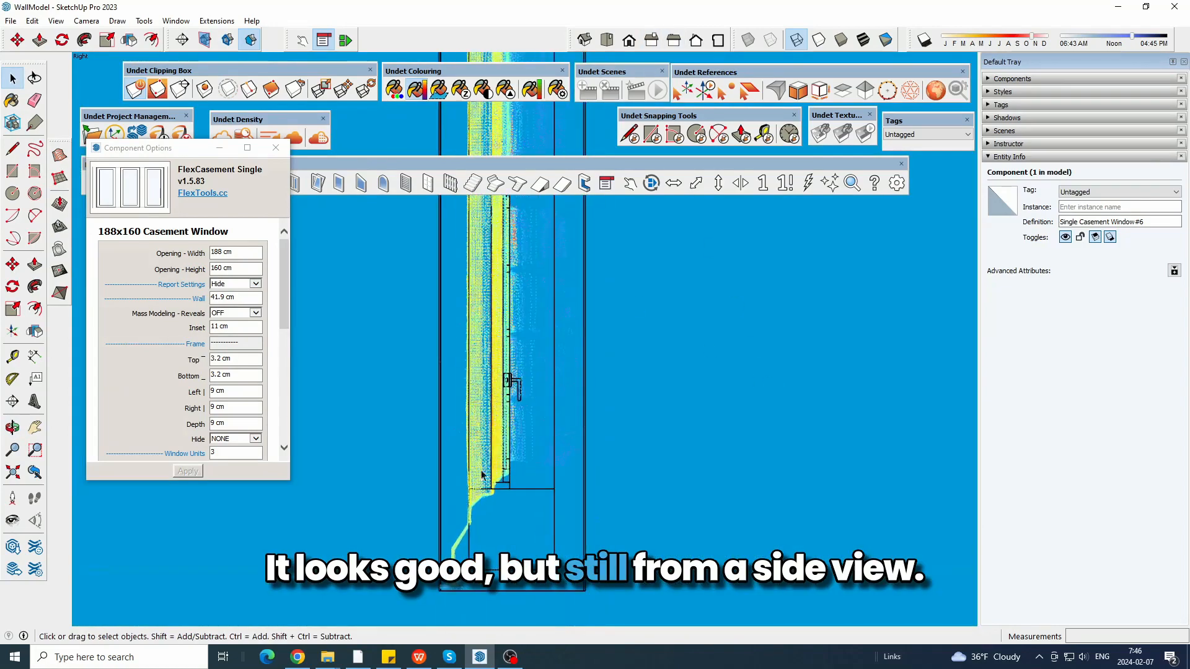
{"action": "scroll", "coordinate": [513, 487], "scroll_direction": "up", "scroll_amount": 3}
{"action": "left_click", "coordinate": [560, 480]}
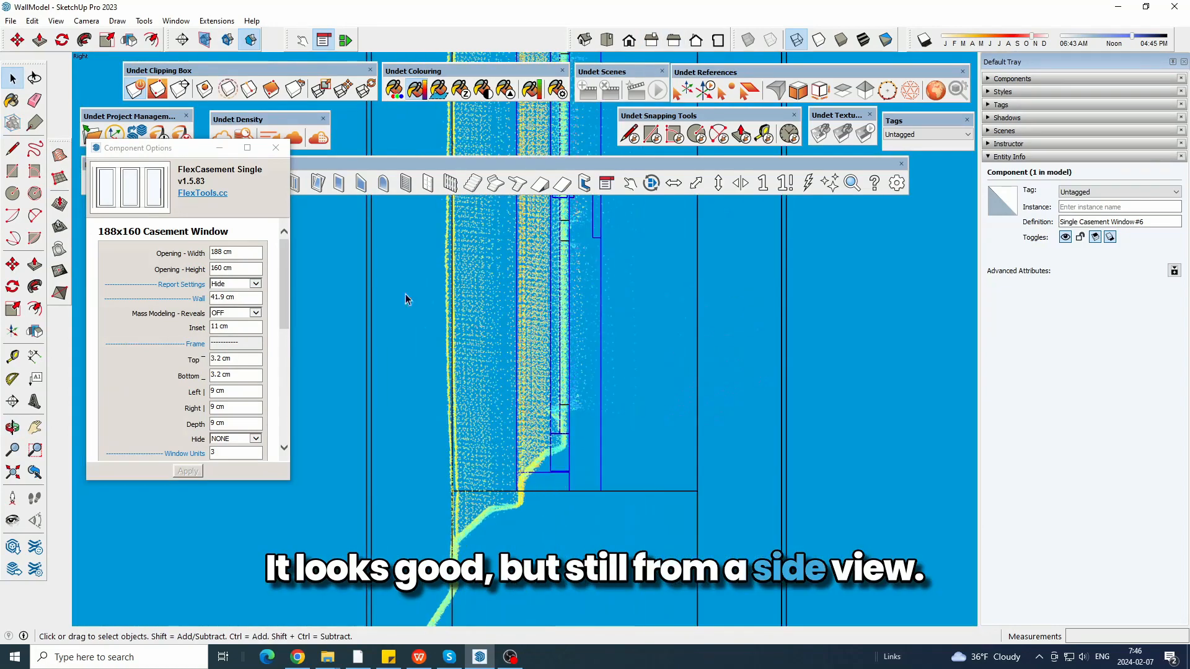
{"action": "scroll", "coordinate": [390, 279], "scroll_direction": "down", "scroll_amount": 1}
{"action": "left_click", "coordinate": [17, 40]}
{"action": "scroll", "coordinate": [517, 490], "scroll_direction": "up", "scroll_amount": 3}
{"action": "left_click", "coordinate": [543, 469]}
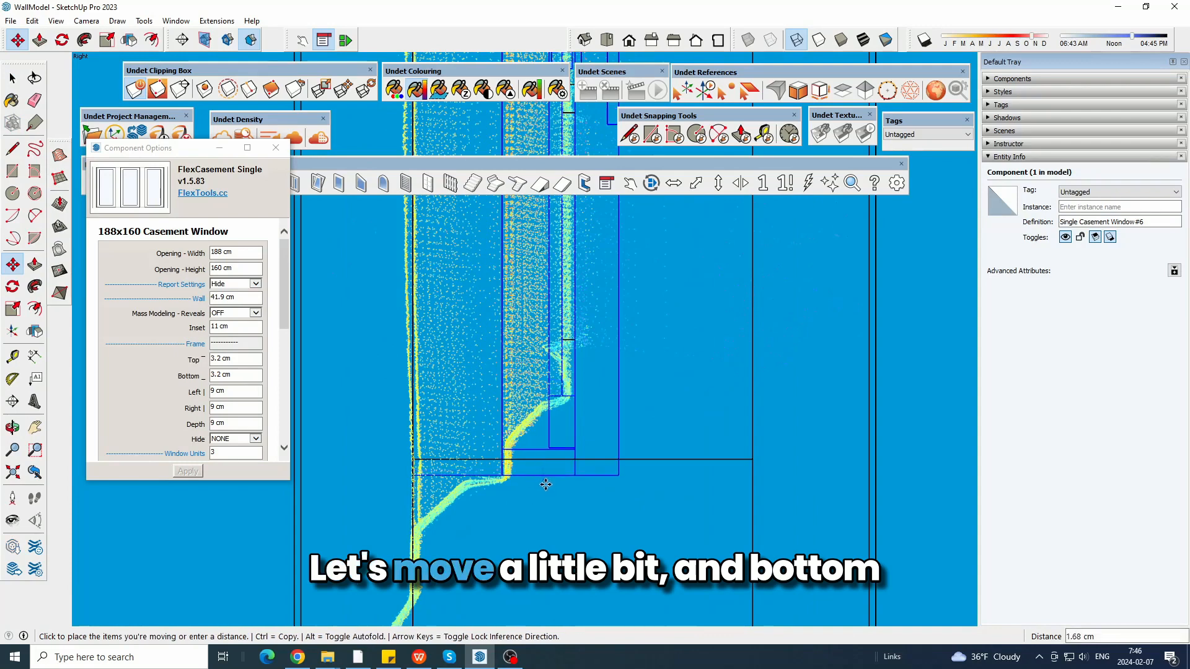
{"action": "left_click", "coordinate": [545, 490]}
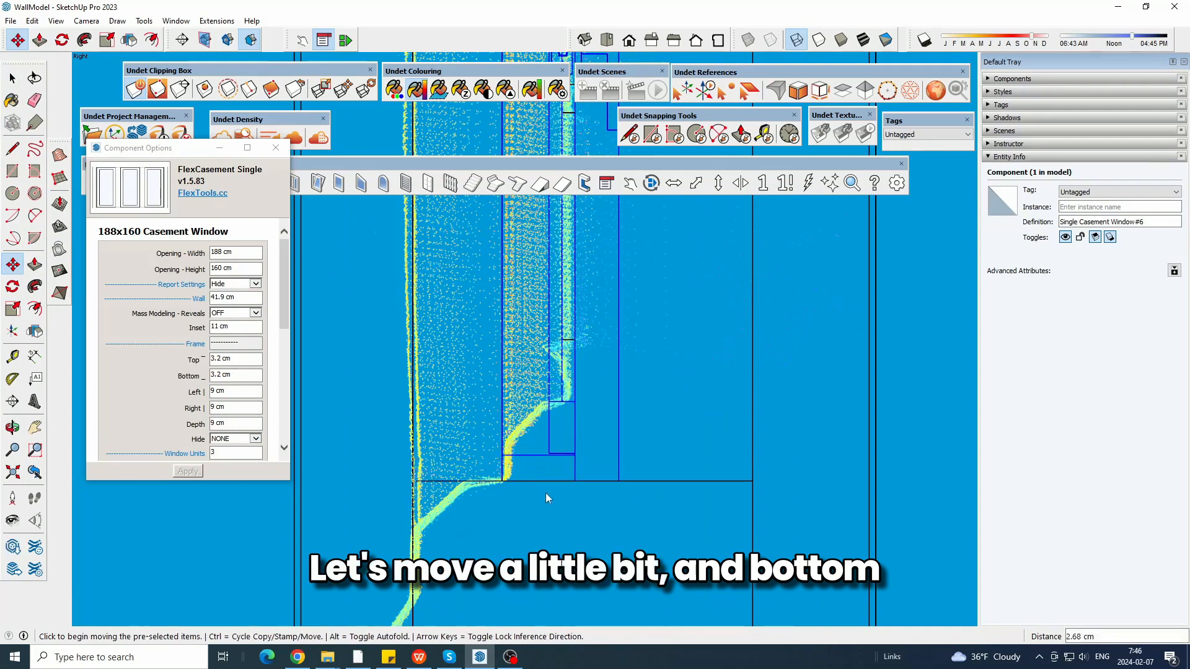
- Set the window frame's bottom width to 9 cm, then measure the scanned top profile and set the top width to 13 cm
{"action": "double_click", "coordinate": [224, 377]}
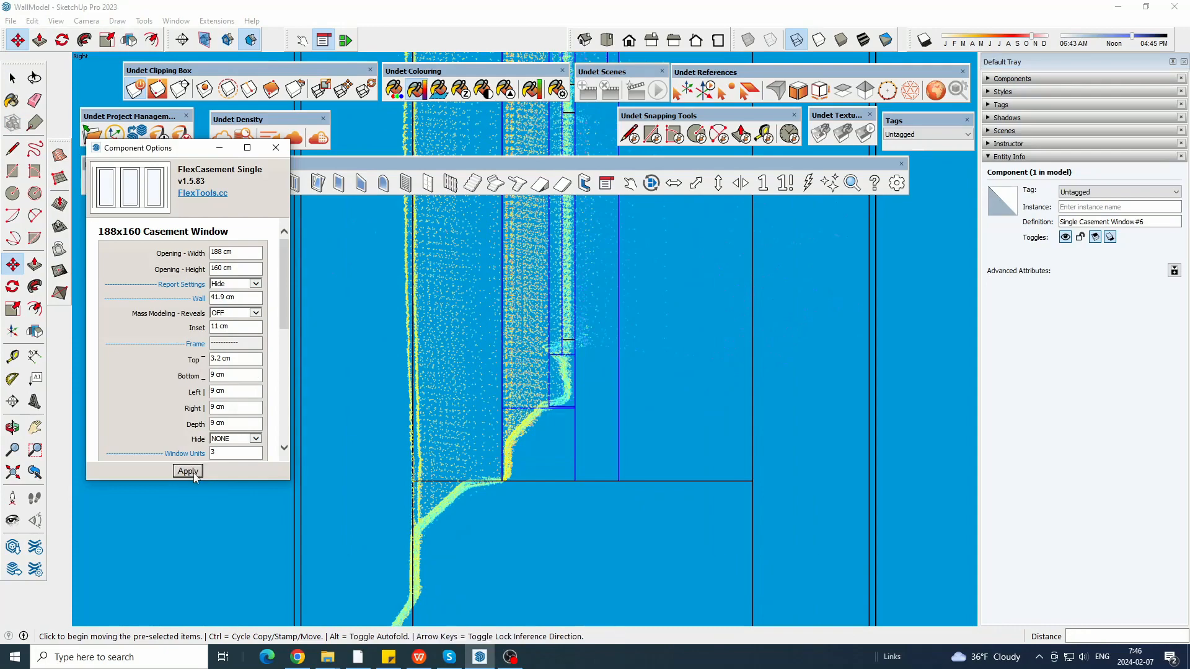
{"action": "left_click", "coordinate": [187, 471]}
{"action": "scroll", "coordinate": [480, 421], "scroll_direction": "up", "scroll_amount": 3}
{"action": "scroll", "coordinate": [480, 421], "scroll_direction": "up", "scroll_amount": 3}
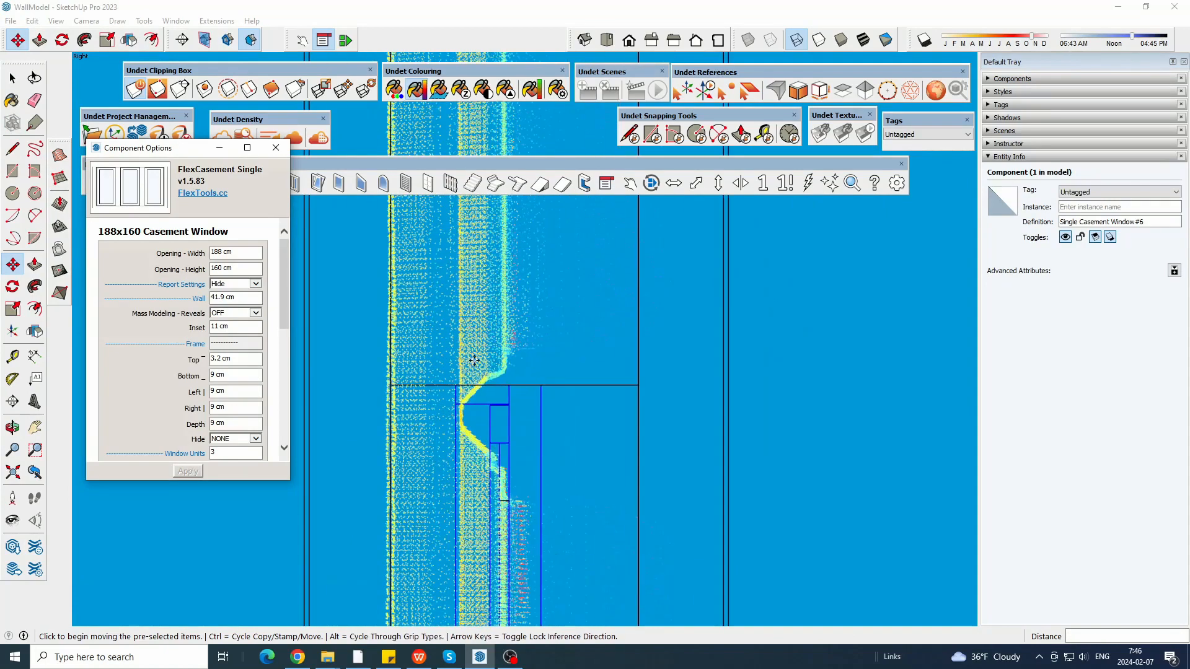
{"action": "left_click", "coordinate": [14, 148]}
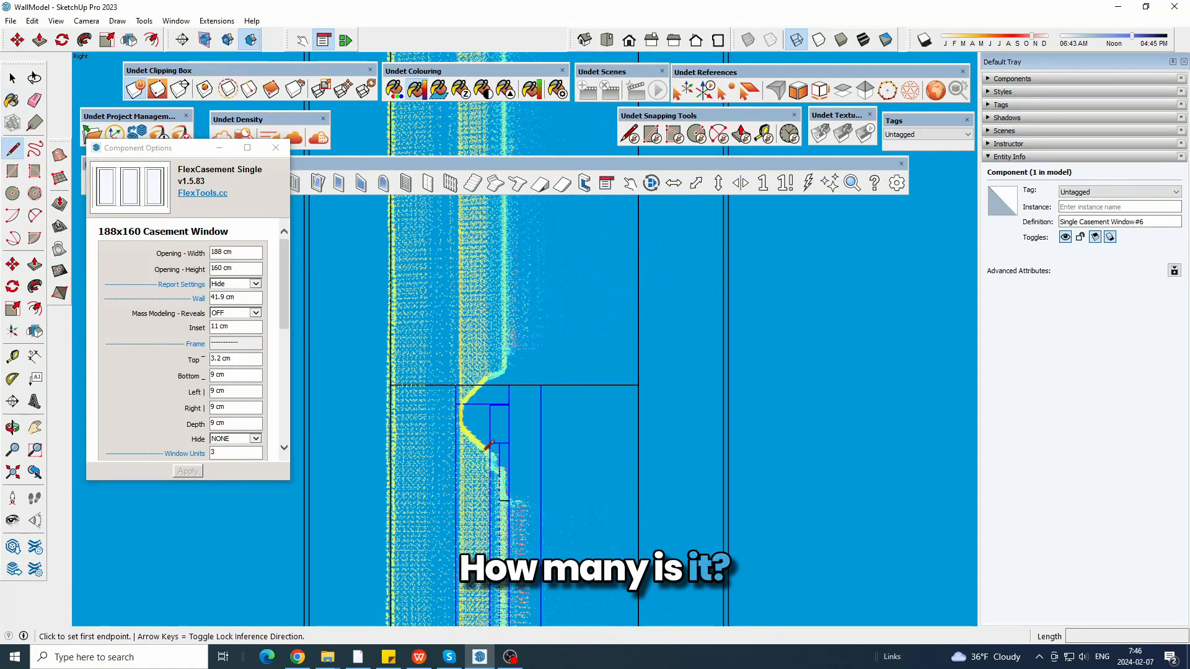
{"action": "left_click", "coordinate": [489, 448]}
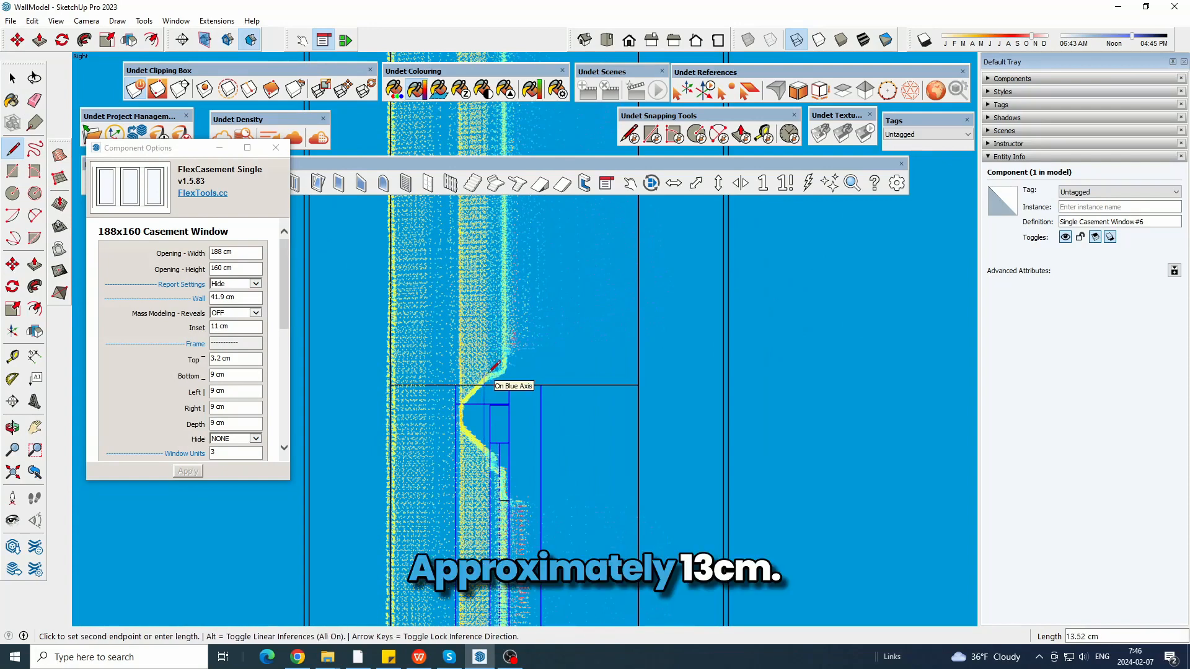
{"action": "left_click", "coordinate": [13, 79]}
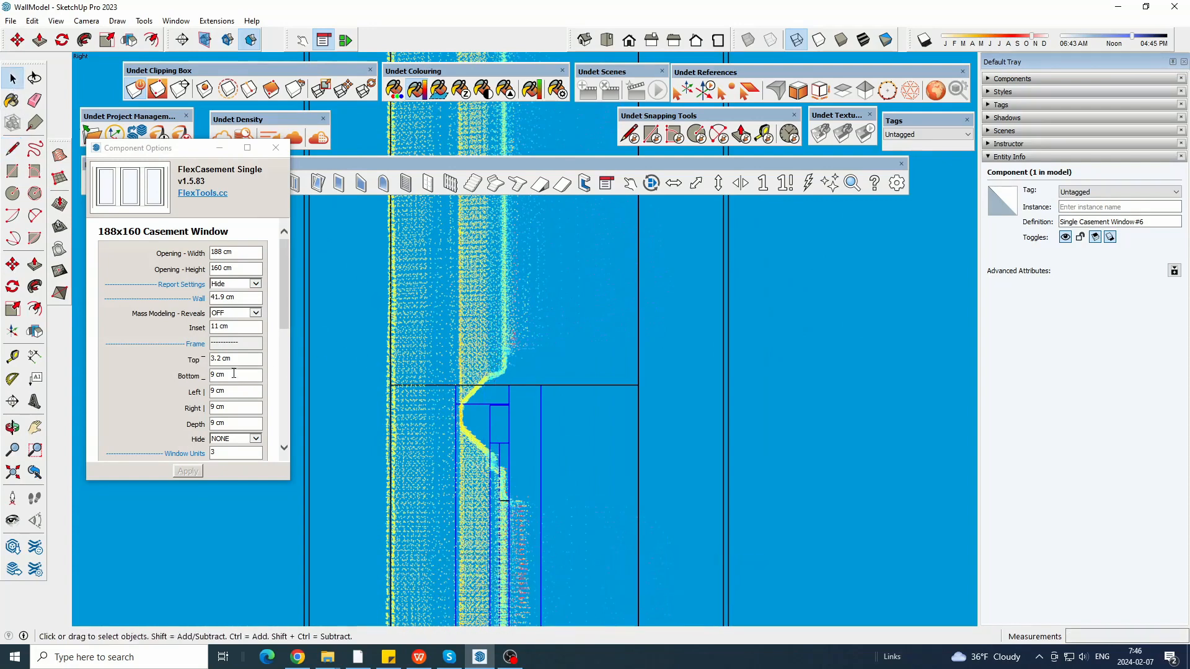
{"action": "left_click", "coordinate": [220, 358]}
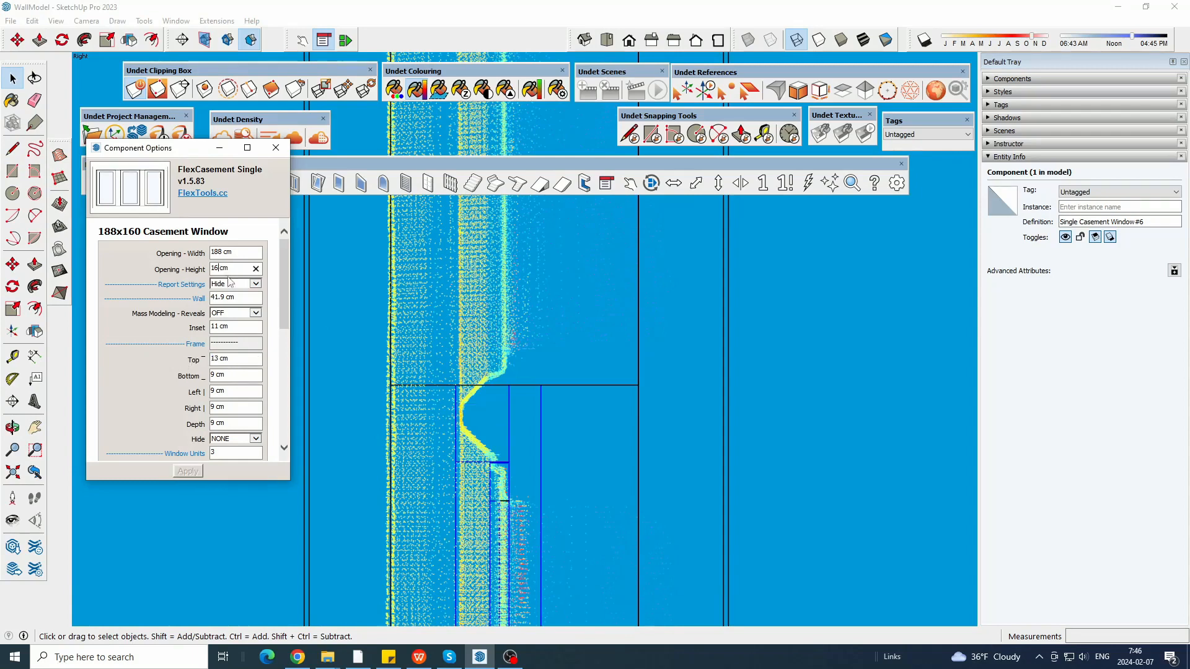
- Set the casement window's opening height to 161 cm, then raise it to 162 cm and apply it
{"action": "type", "text": "1"}
{"action": "key", "text": "Return"}
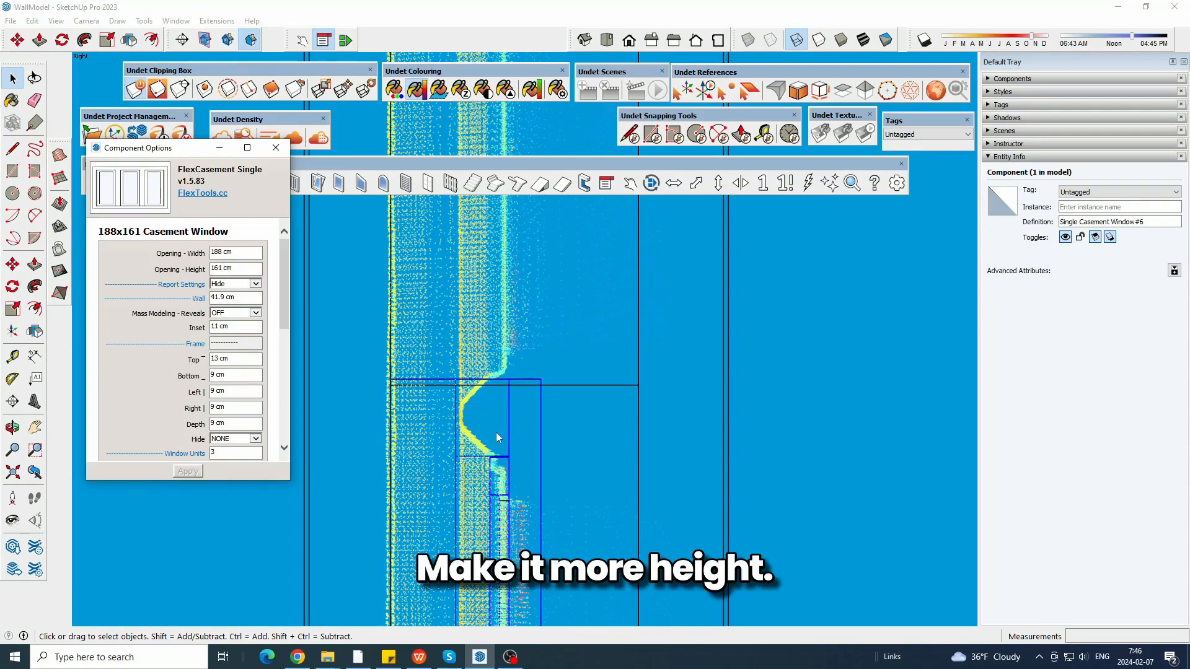
{"action": "left_click", "coordinate": [222, 268]}
{"action": "key", "text": "BackSpace"}
{"action": "type", "text": "2"}
{"action": "left_click", "coordinate": [197, 471]}
- Examine the lower window in a shaded 3D view with X-ray on, comparing it with the point cloud and the scanned openings above
{"action": "scroll", "coordinate": [471, 254], "scroll_direction": "down", "scroll_amount": 4}
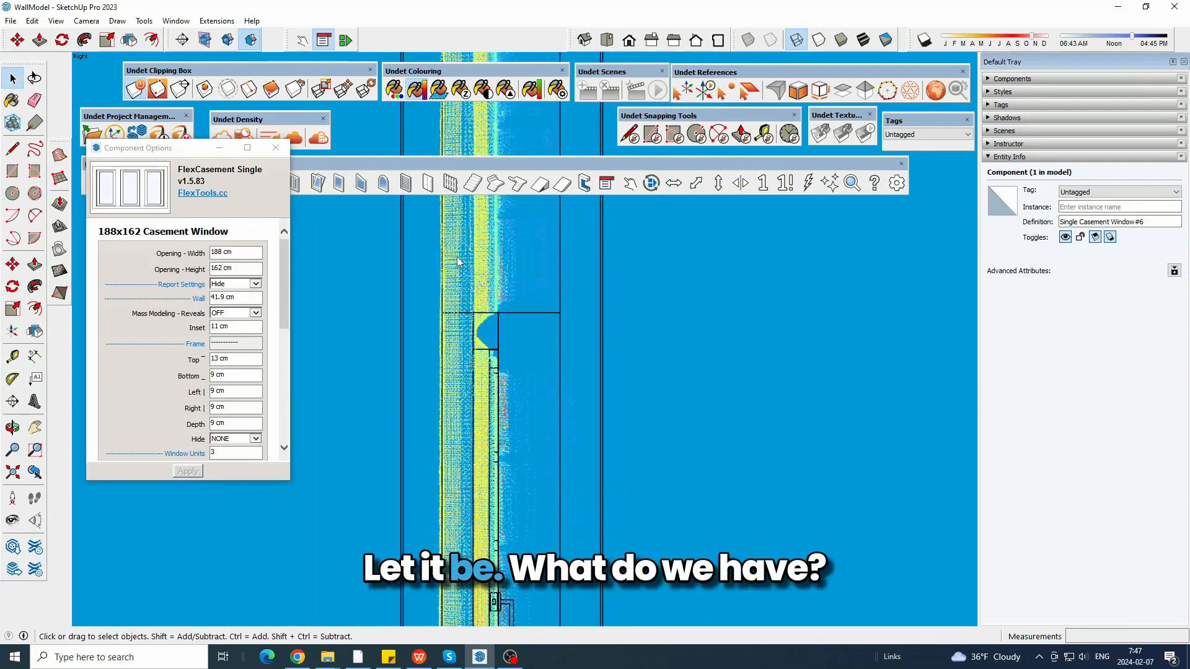
{"action": "scroll", "coordinate": [457, 261], "scroll_direction": "down", "scroll_amount": 3}
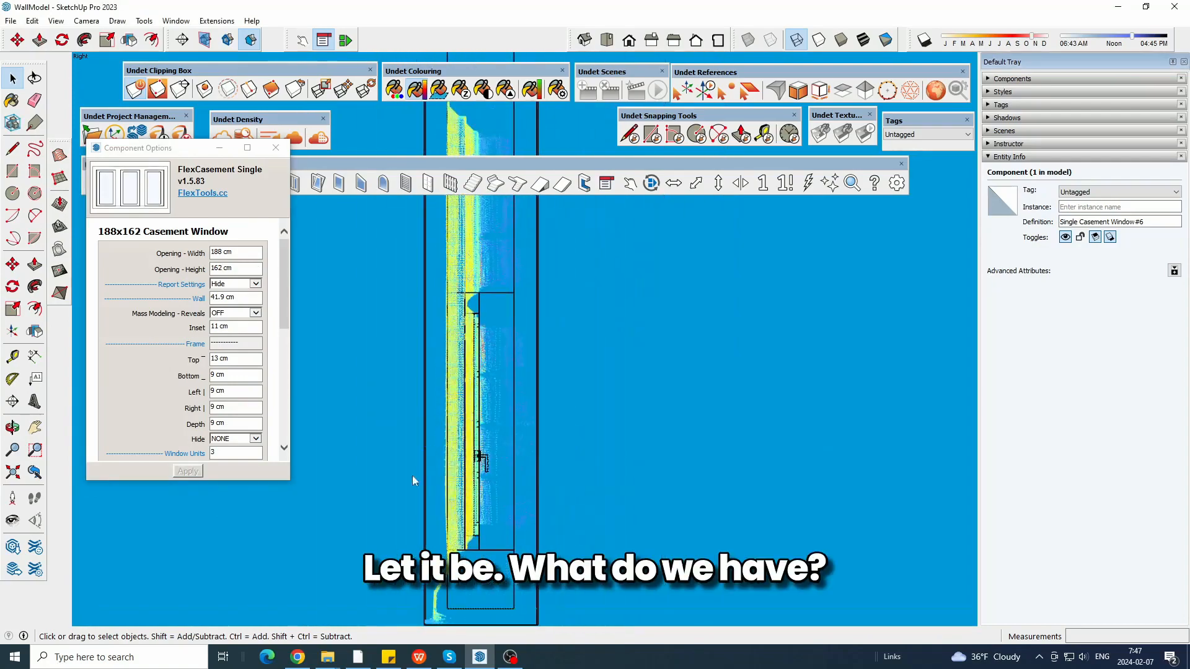
{"action": "middle_click_drag", "start_coordinate": [411, 476], "coordinate": [748, 456]}
{"action": "scroll", "coordinate": [749, 456], "scroll_direction": "down", "scroll_amount": 2}
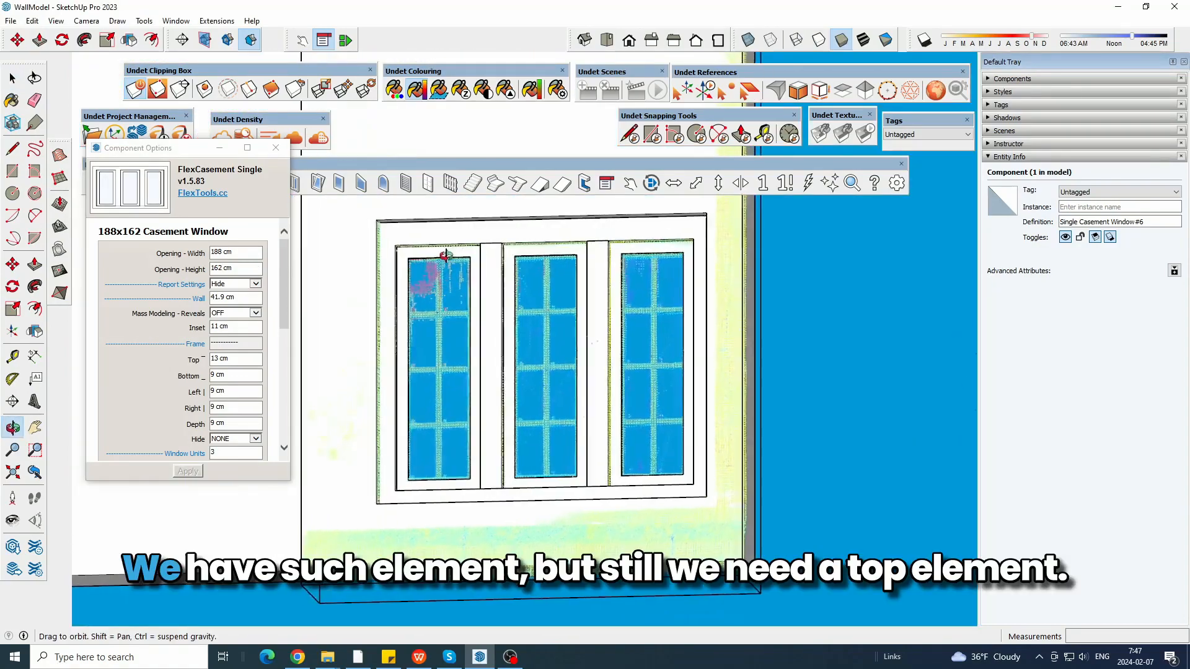
{"action": "middle_click_drag", "start_coordinate": [365, 329], "coordinate": [555, 476]}
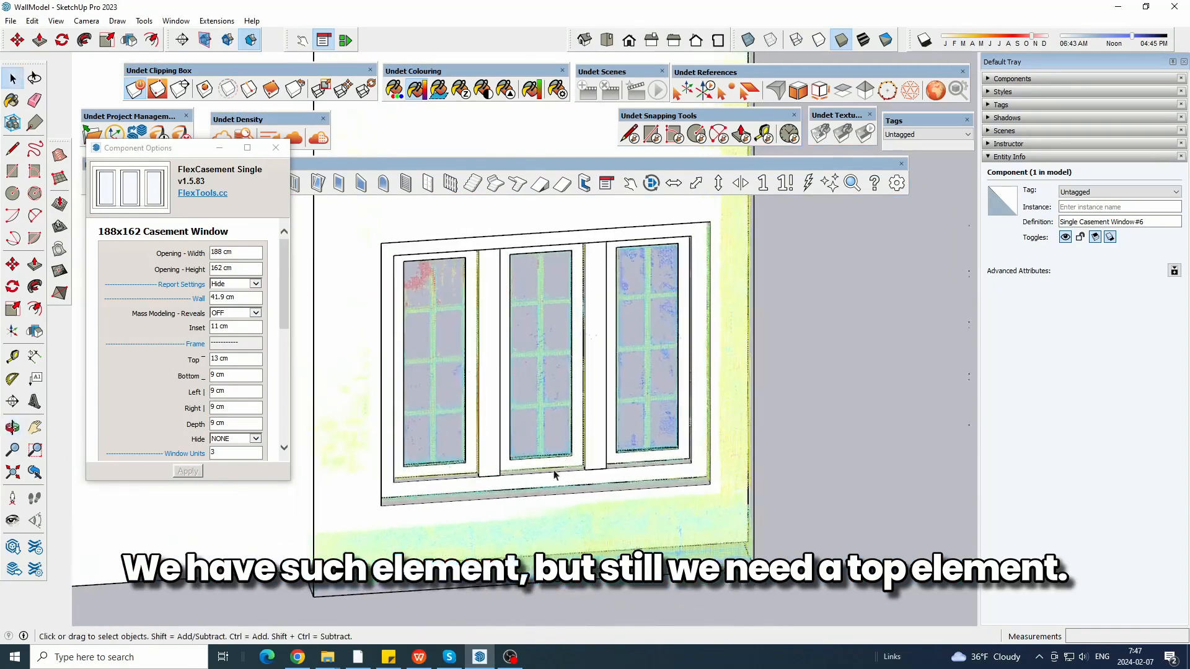
{"action": "scroll", "coordinate": [553, 478], "scroll_direction": "down", "scroll_amount": 3}
{"action": "left_click", "coordinate": [747, 40]}
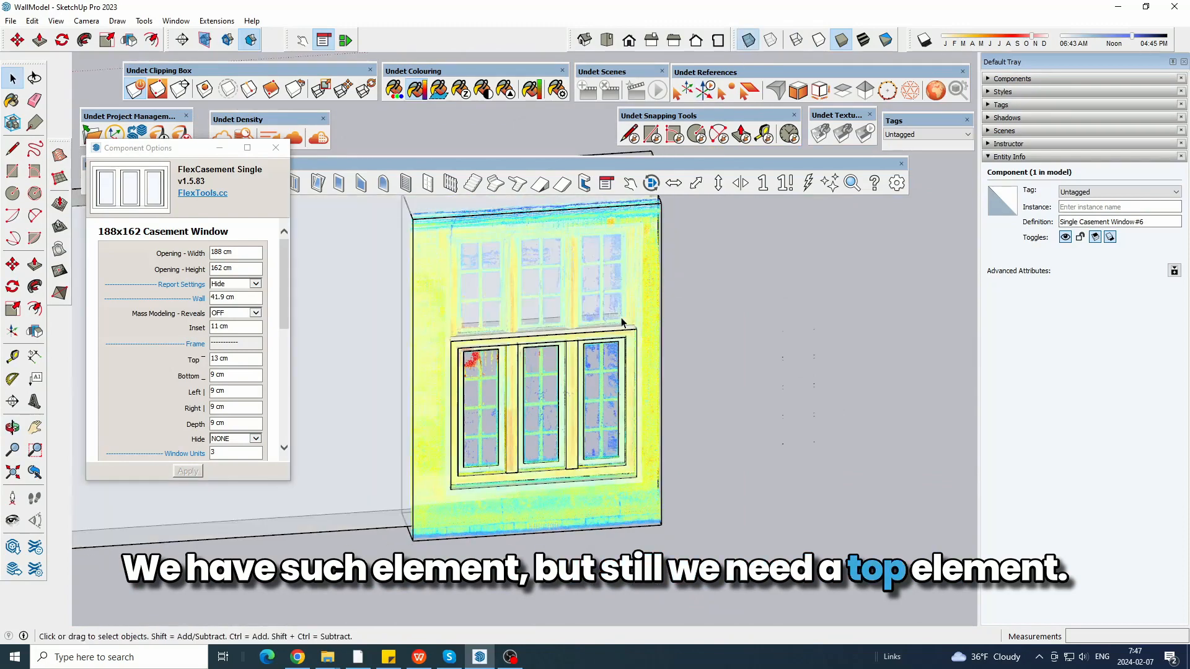
{"action": "scroll", "coordinate": [481, 394], "scroll_direction": "up", "scroll_amount": 3}
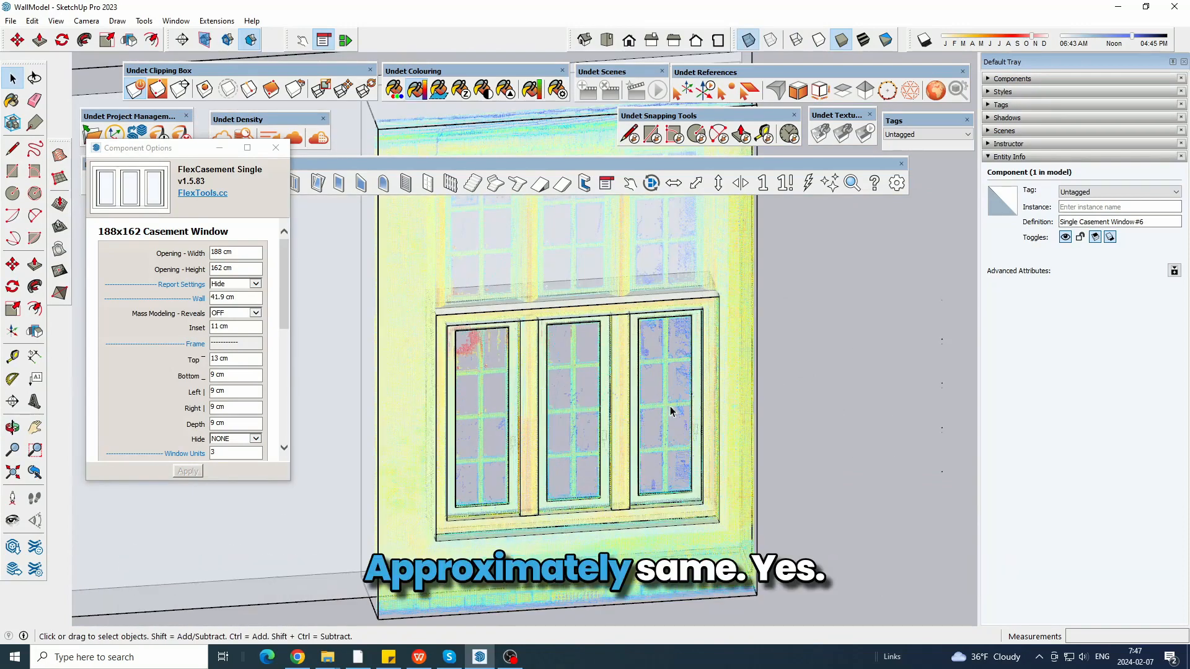
- Set the window's top, bottom, left and right sash widths to 2 cm and the sash depth to 1.5 cm, and apply them
{"action": "middle_click_drag", "start_coordinate": [671, 407], "coordinate": [534, 451]}
{"action": "scroll", "coordinate": [479, 540], "scroll_direction": "up", "scroll_amount": 3}
{"action": "middle_click_drag", "start_coordinate": [479, 540], "coordinate": [516, 439]}
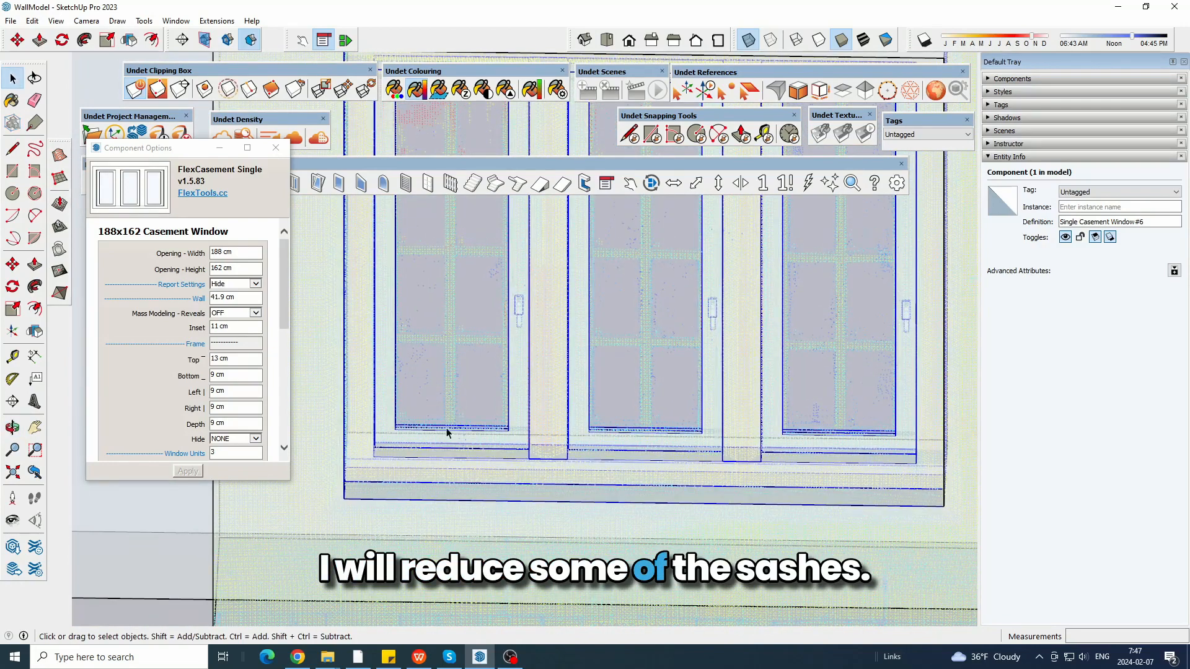
{"action": "scroll", "coordinate": [278, 308], "scroll_direction": "down", "scroll_amount": 4}
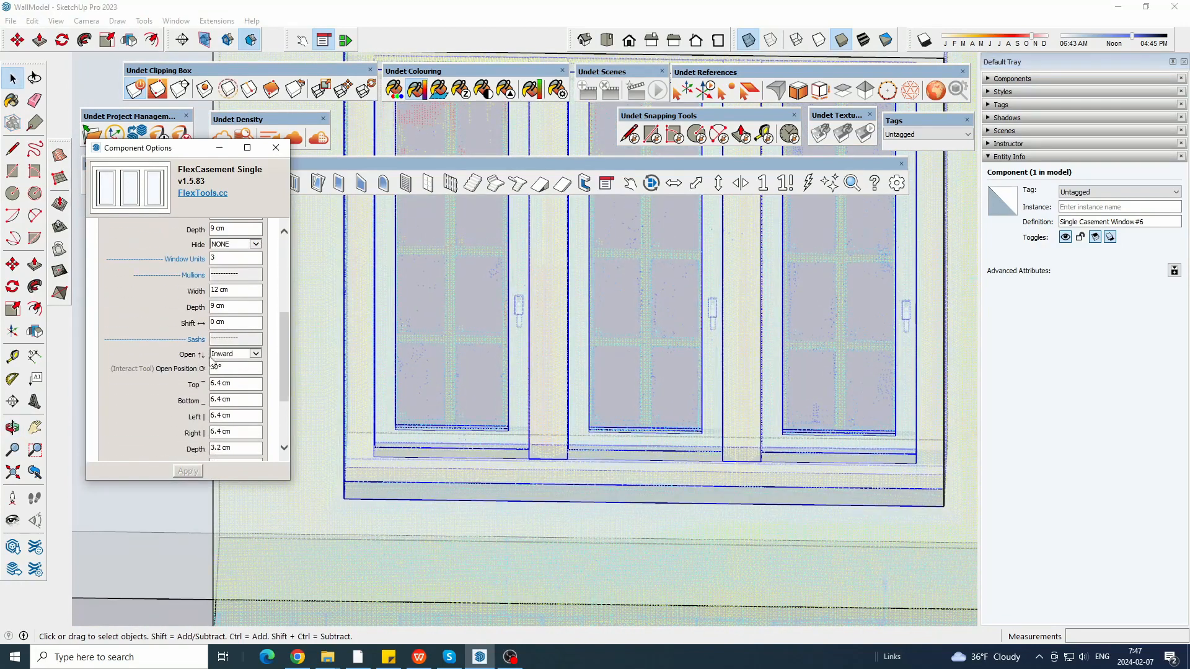
{"action": "double_click", "coordinate": [216, 383]}
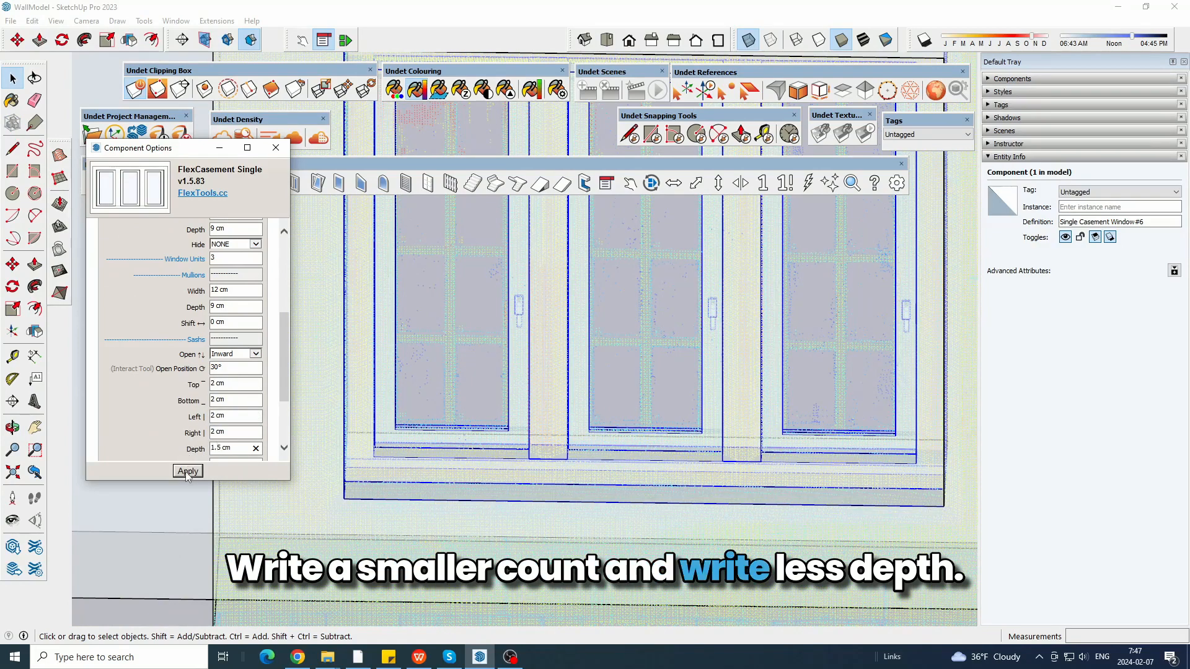
{"action": "scroll", "coordinate": [623, 332], "scroll_direction": "down", "scroll_amount": 3}
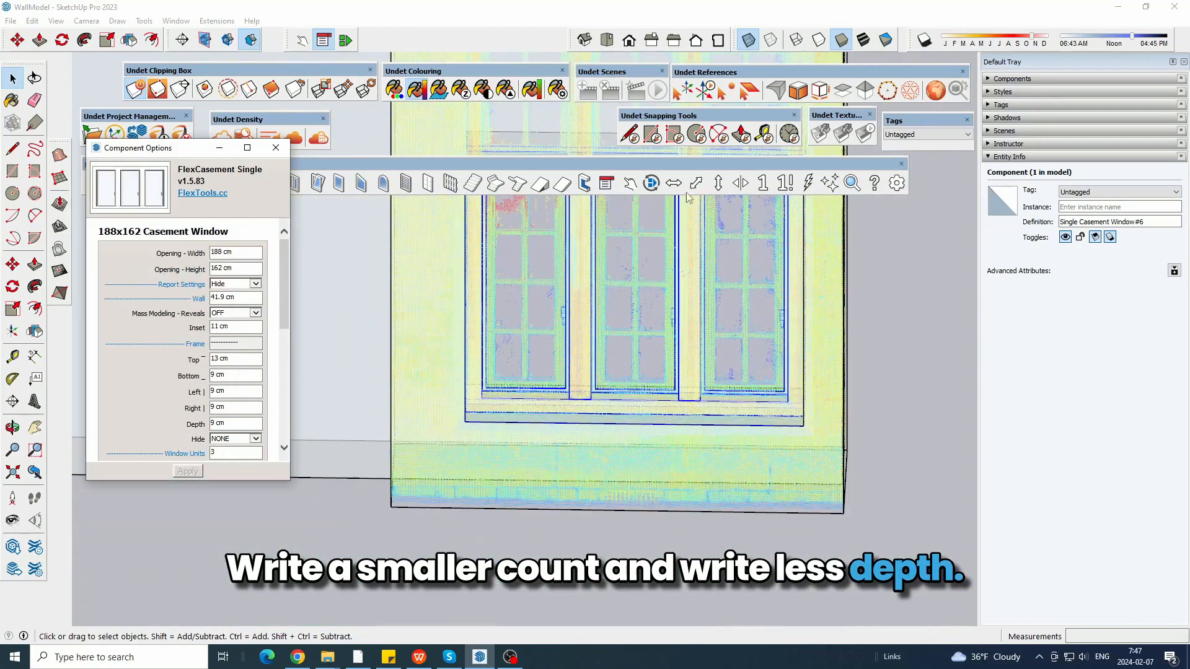
- Turn X-ray off and inspect the window's sashes, frame and wall opening against the scan from several angles
{"action": "left_click", "coordinate": [748, 40]}
{"action": "middle_click_drag", "start_coordinate": [893, 309], "coordinate": [805, 329]}
{"action": "left_click", "coordinate": [942, 441]}
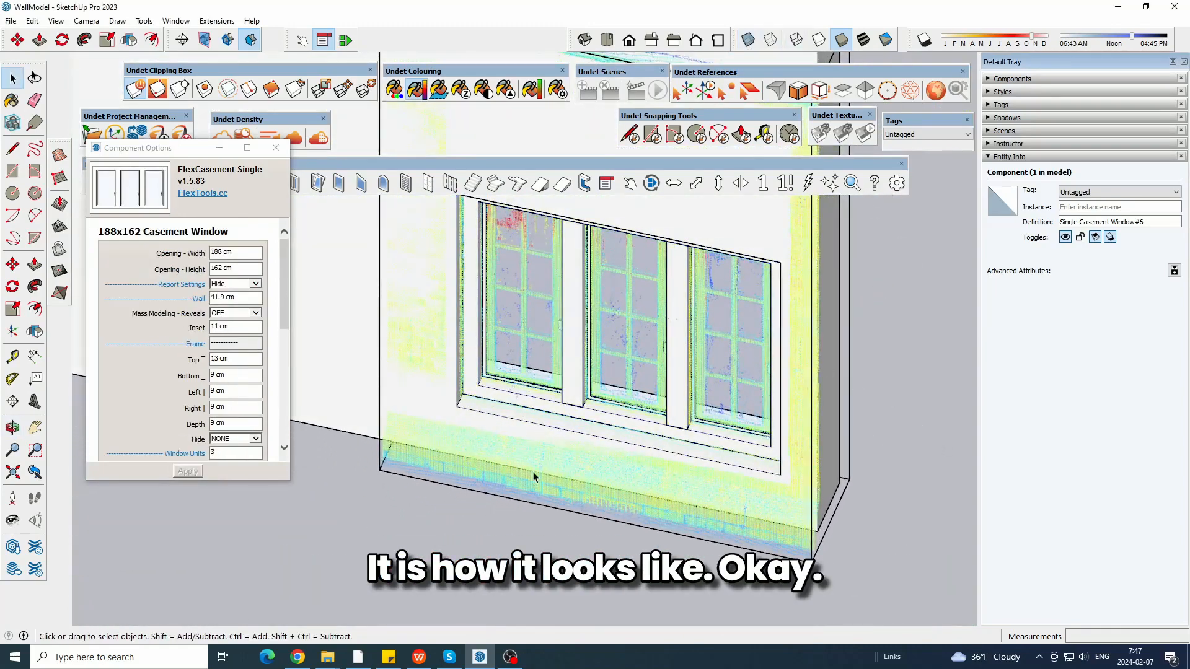
{"action": "middle_click_drag", "start_coordinate": [484, 322], "coordinate": [616, 494]}
{"action": "scroll", "coordinate": [498, 484], "scroll_direction": "down", "scroll_amount": 4}
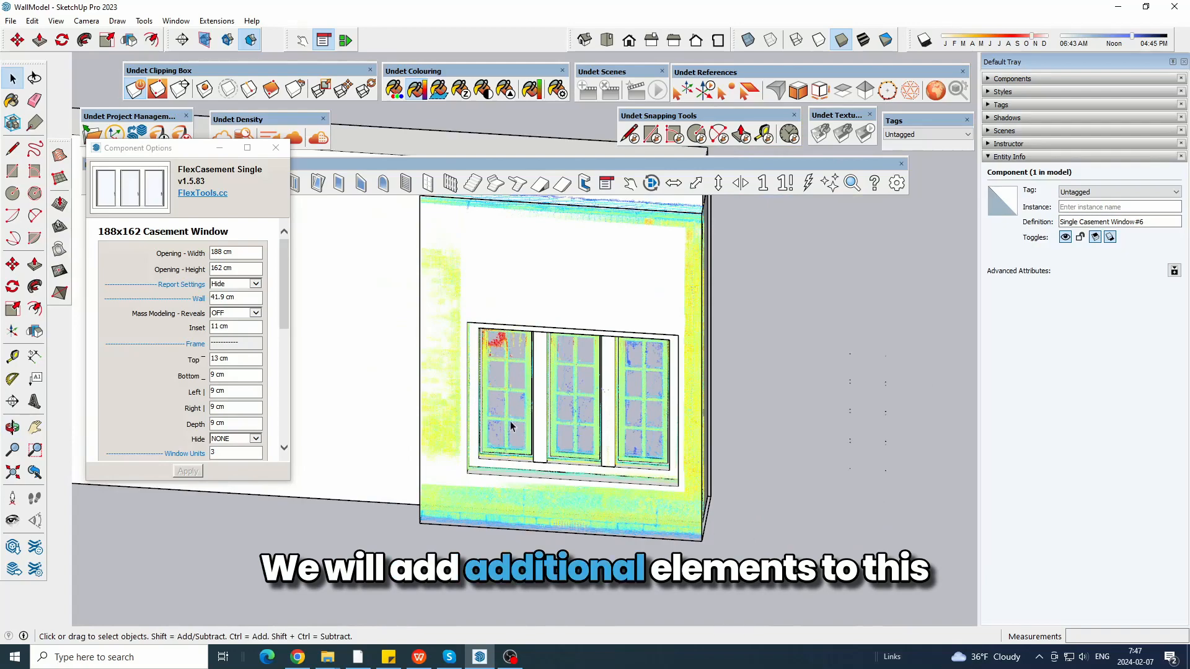
{"action": "scroll", "coordinate": [551, 401], "scroll_direction": "up", "scroll_amount": 3}
{"action": "middle_click_drag", "start_coordinate": [576, 441], "coordinate": [602, 408]}
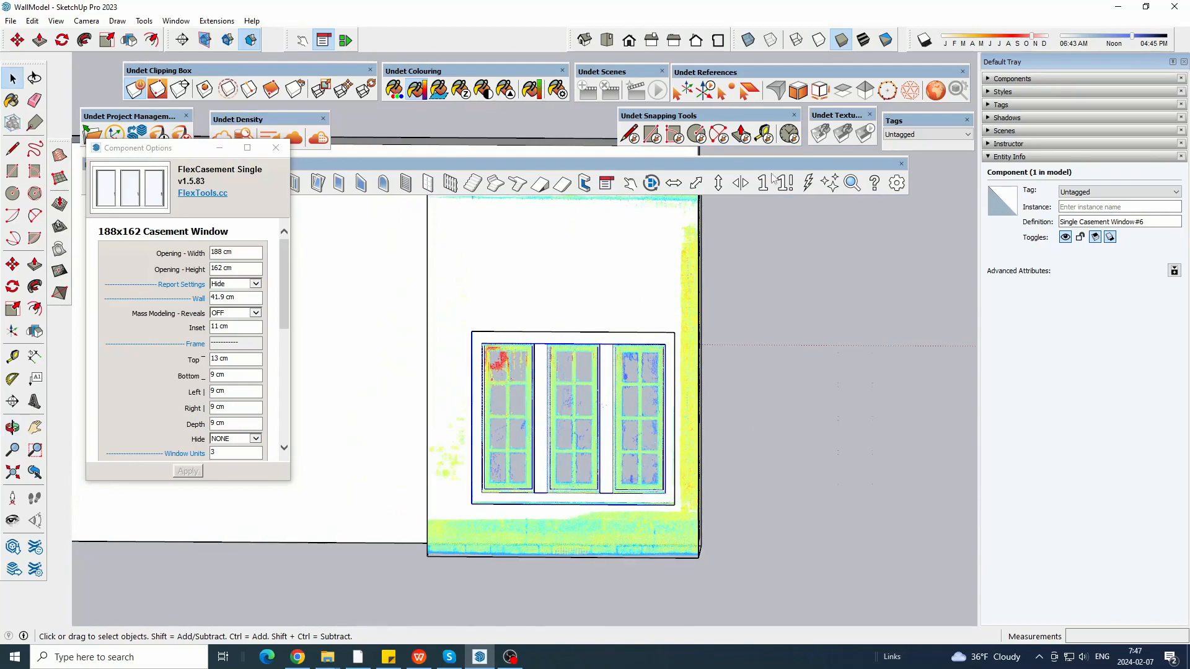
- Turn X-ray on, copy the casement window vertically onto the top edge of the lower one, and clear the selection
{"action": "left_click", "coordinate": [749, 41]}
{"action": "middle_click_drag", "start_coordinate": [815, 323], "coordinate": [715, 439]}
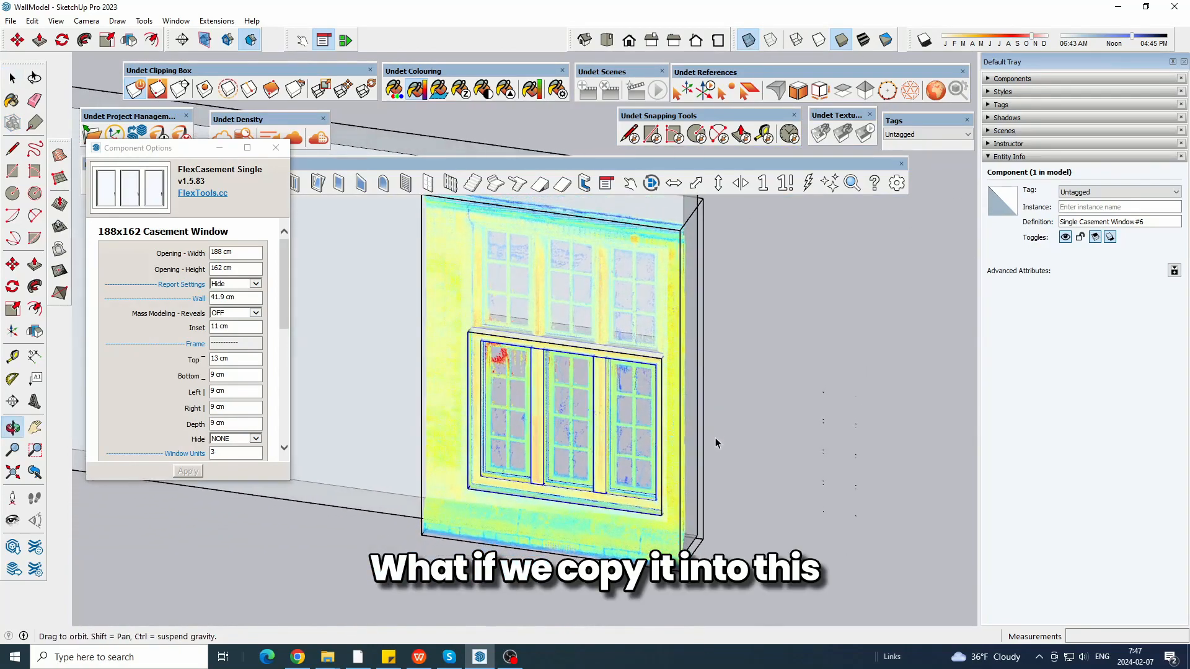
{"action": "scroll", "coordinate": [484, 477], "scroll_direction": "up", "scroll_amount": 3}
{"action": "middle_click_drag", "start_coordinate": [484, 476], "coordinate": [436, 458]}
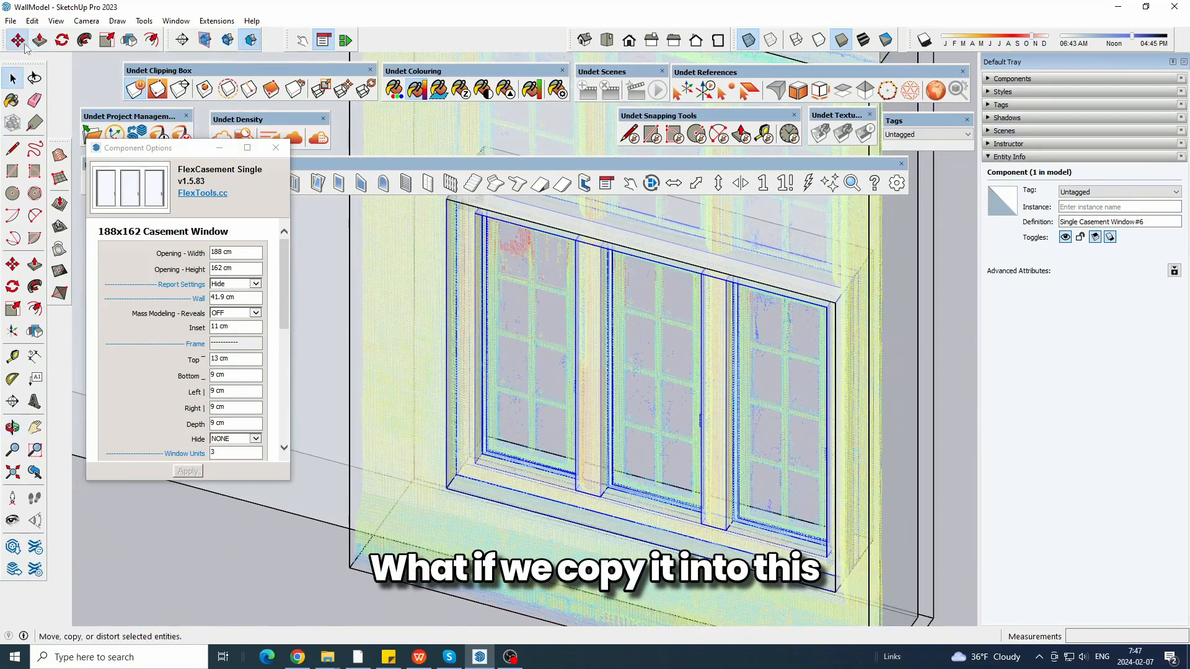
{"action": "left_click", "coordinate": [24, 43]}
{"action": "left_click", "coordinate": [446, 487]}
{"action": "key", "text": "ctrl"}
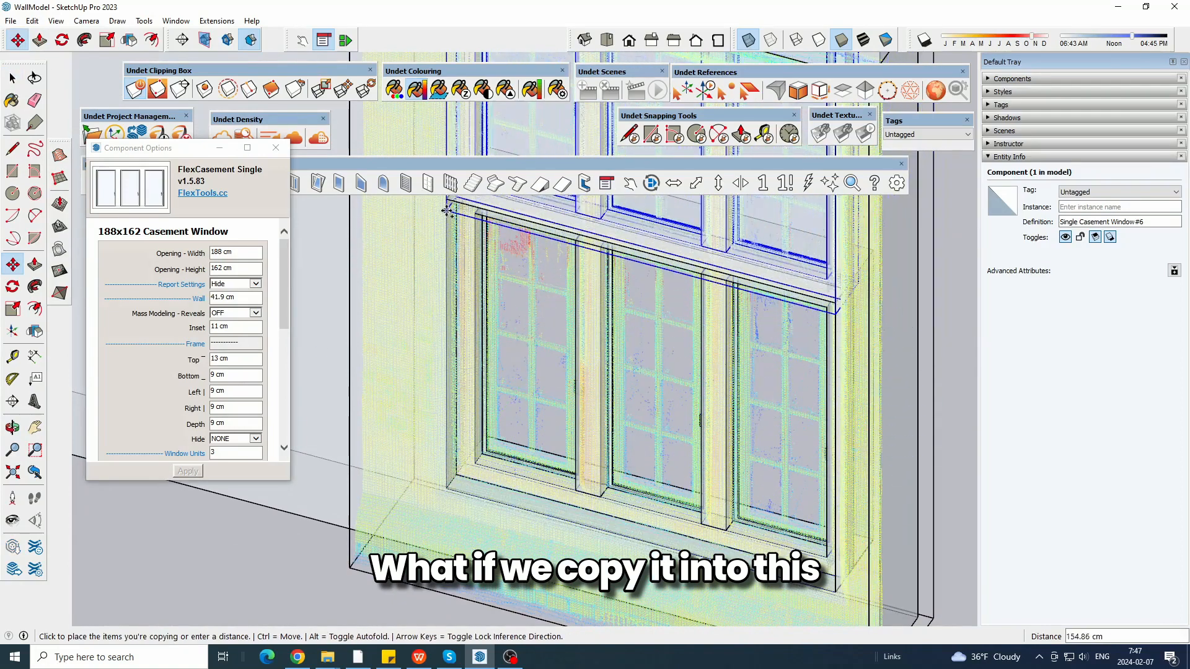
{"action": "scroll", "coordinate": [502, 451], "scroll_direction": "down", "scroll_amount": 3}
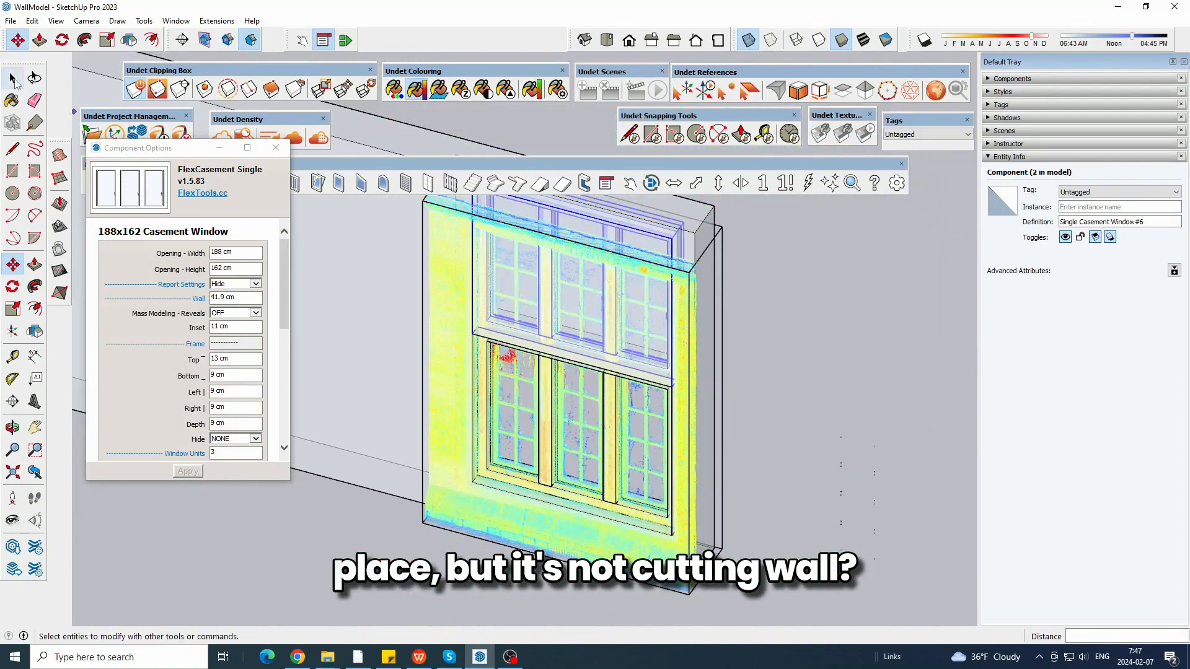
{"action": "left_click", "coordinate": [12, 78]}
{"action": "left_click", "coordinate": [869, 377]}
- Switch to a wireframe right-side view, select the upper window copy and set its frame's Hide option to BOTTOM
{"action": "middle_click_drag", "start_coordinate": [663, 465], "coordinate": [595, 446]}
{"action": "scroll", "coordinate": [462, 330], "scroll_direction": "up", "scroll_amount": 3}
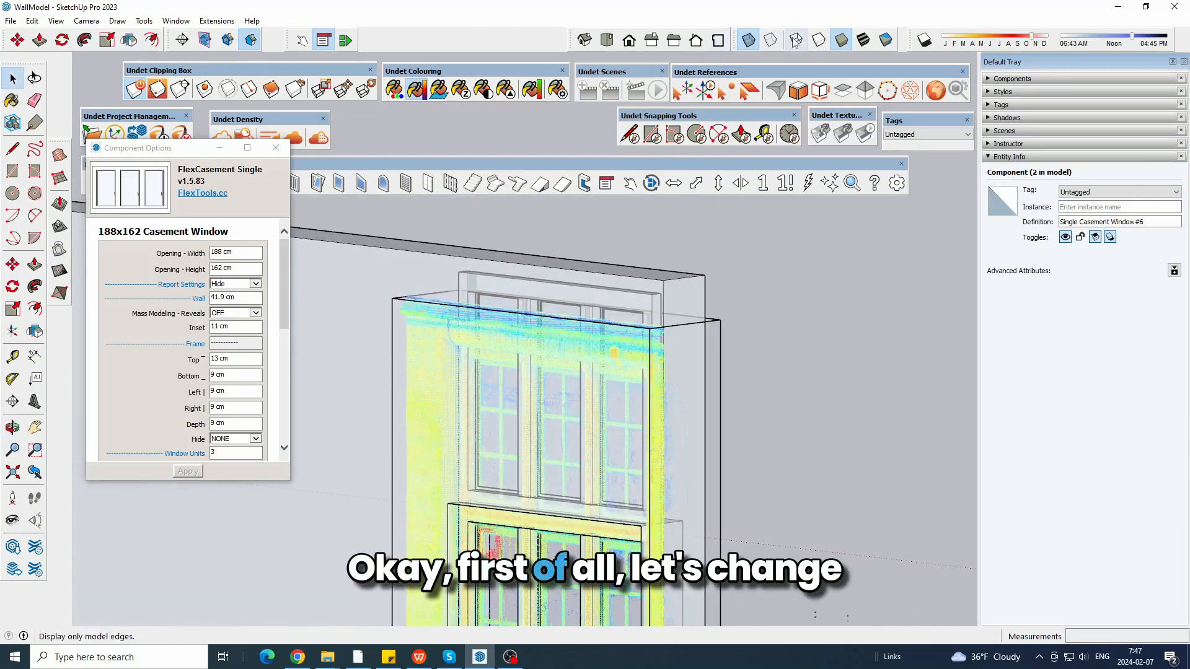
{"action": "left_click", "coordinate": [748, 40]}
{"action": "left_click", "coordinate": [797, 40]}
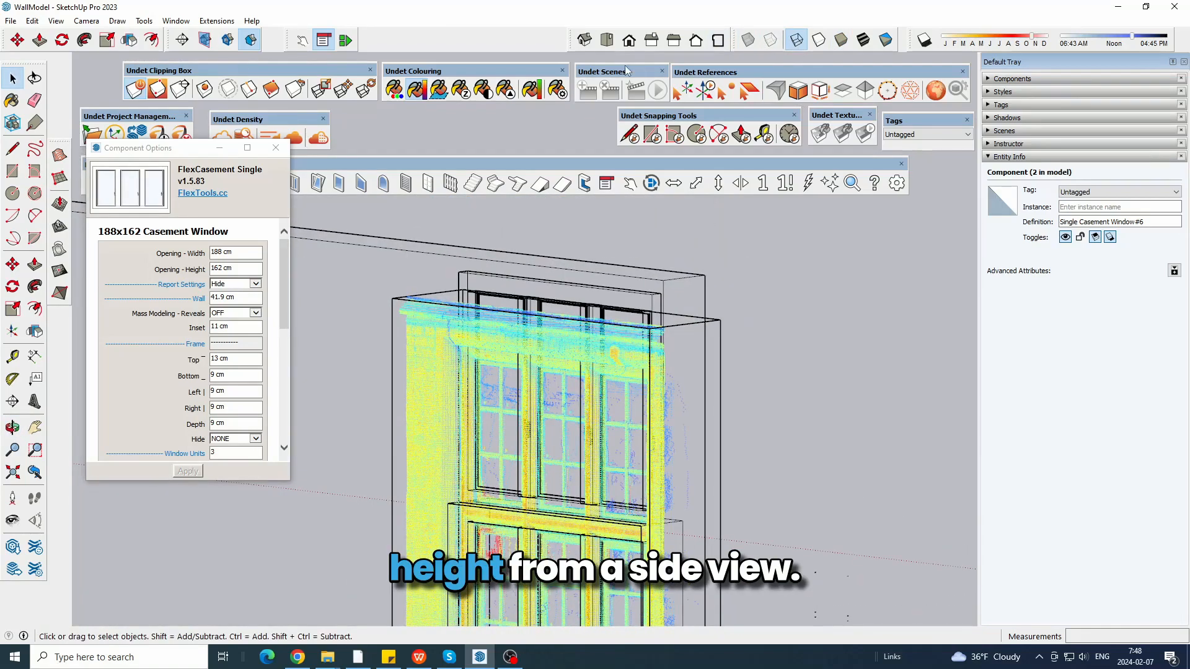
{"action": "left_click", "coordinate": [662, 41]}
{"action": "scroll", "coordinate": [558, 260], "scroll_direction": "up", "scroll_amount": 3}
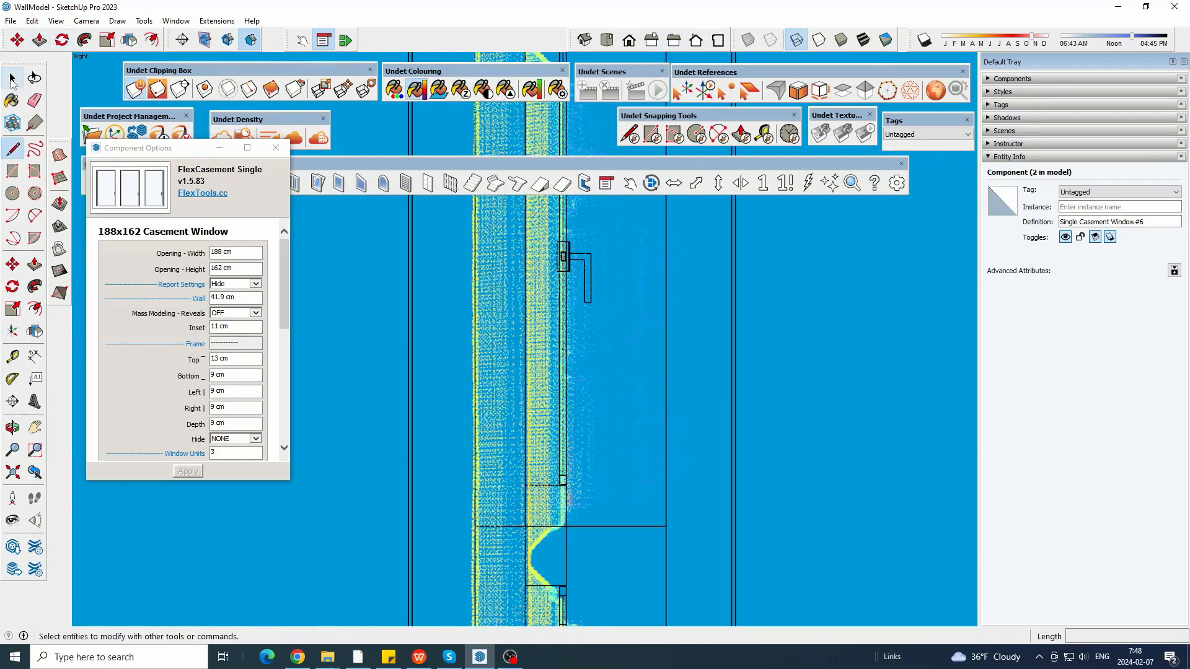
{"action": "left_click", "coordinate": [12, 80]}
{"action": "left_click", "coordinate": [561, 254]}
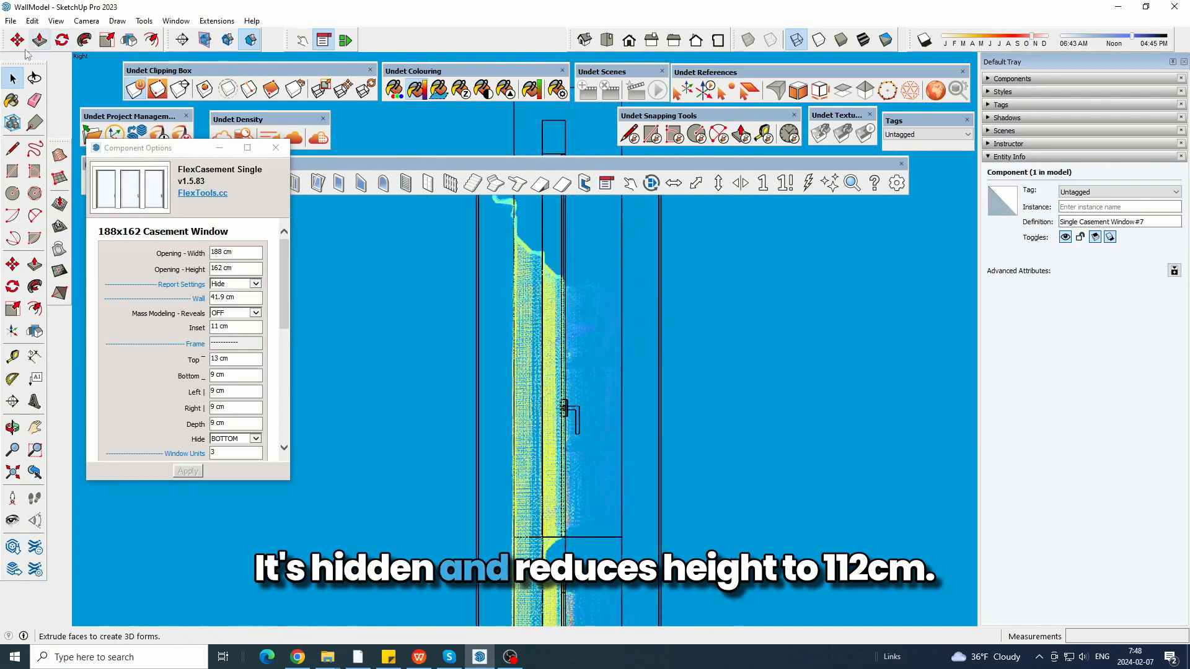
- Set the upper window's opening height to 111 cm and its top frame width to 9 cm, and apply them
{"action": "left_click", "coordinate": [532, 536]}
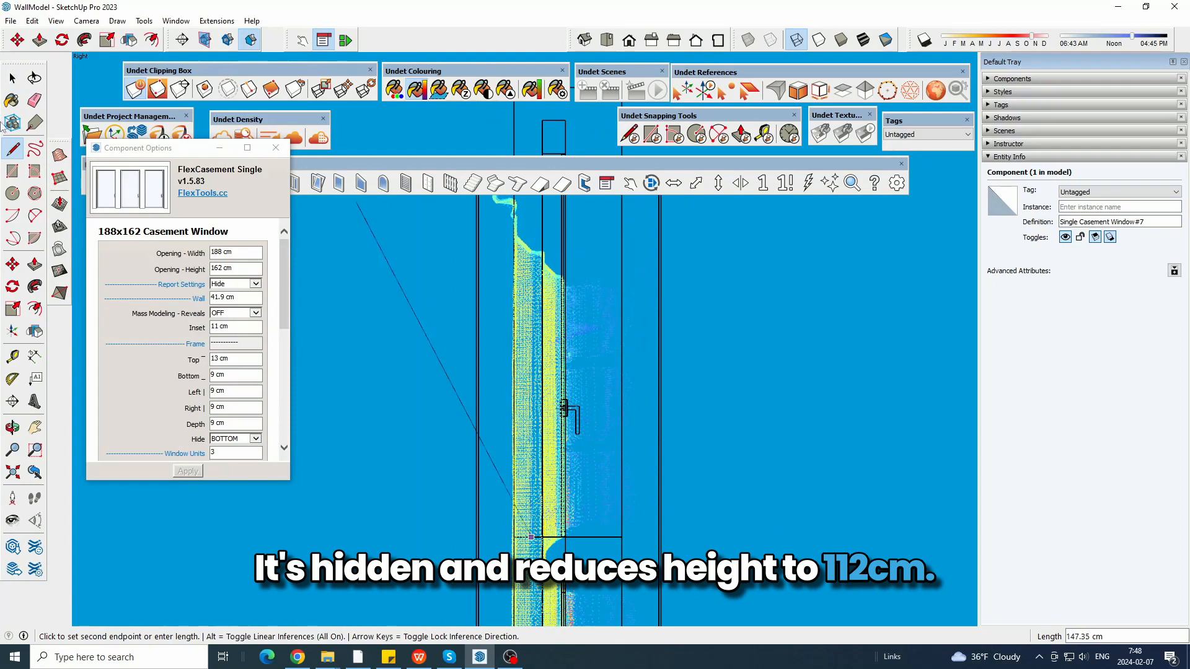
{"action": "left_click", "coordinate": [12, 78]}
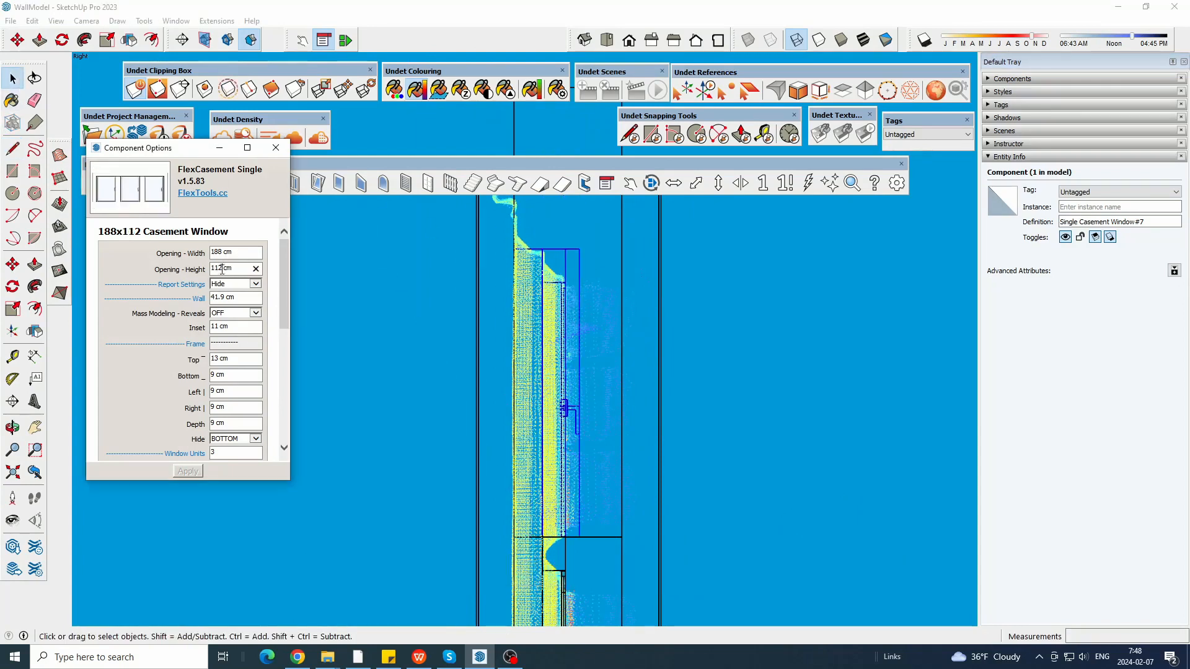
{"action": "left_click", "coordinate": [188, 471]}
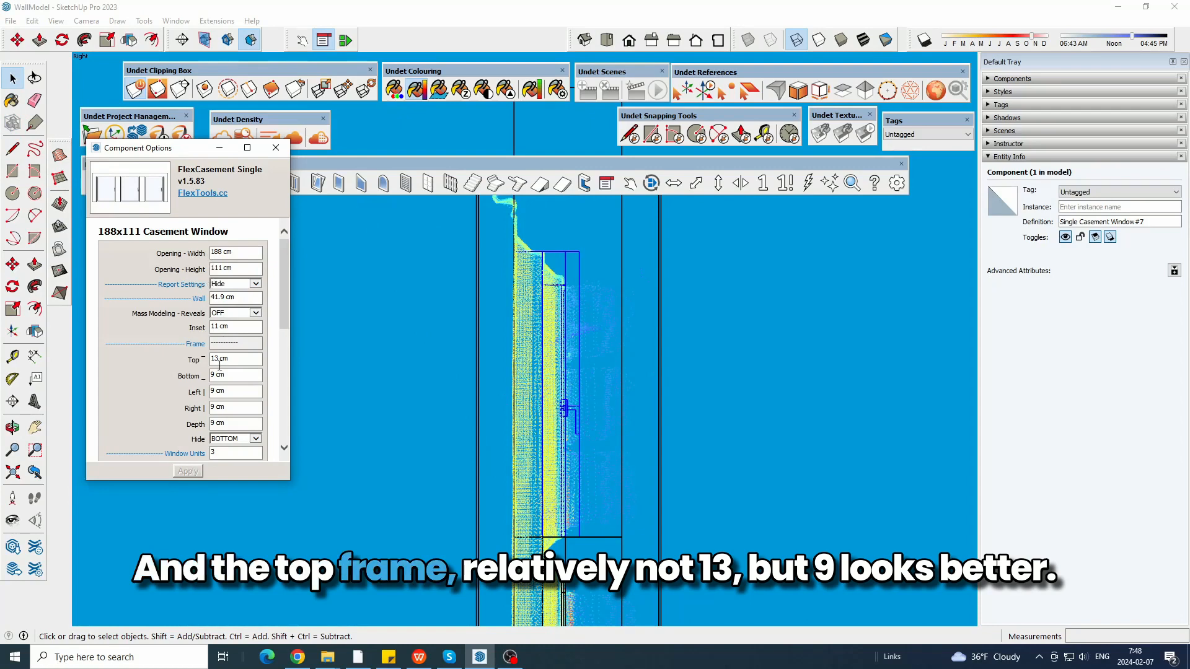
{"action": "type", "text": "9"}
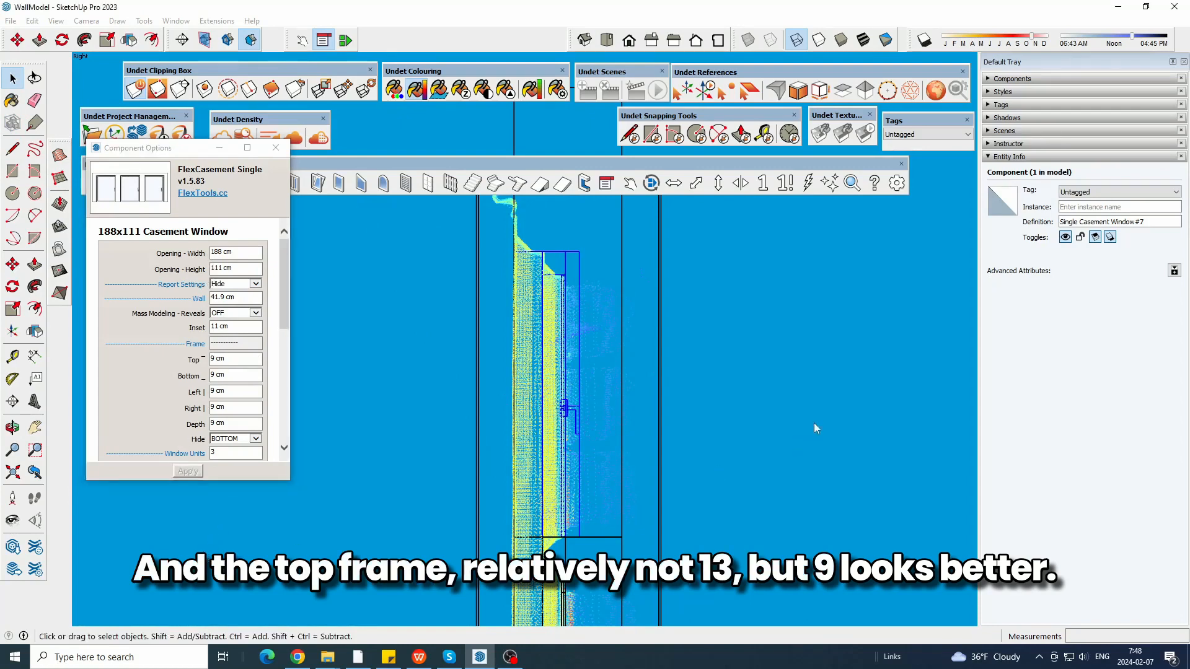
- Inspect the upper window against the scan from several angles, and check in shaded view whether both windows cut the wall
{"action": "middle_click_drag", "start_coordinate": [434, 406], "coordinate": [720, 407]}
{"action": "scroll", "coordinate": [720, 407], "scroll_direction": "down", "scroll_amount": 1}
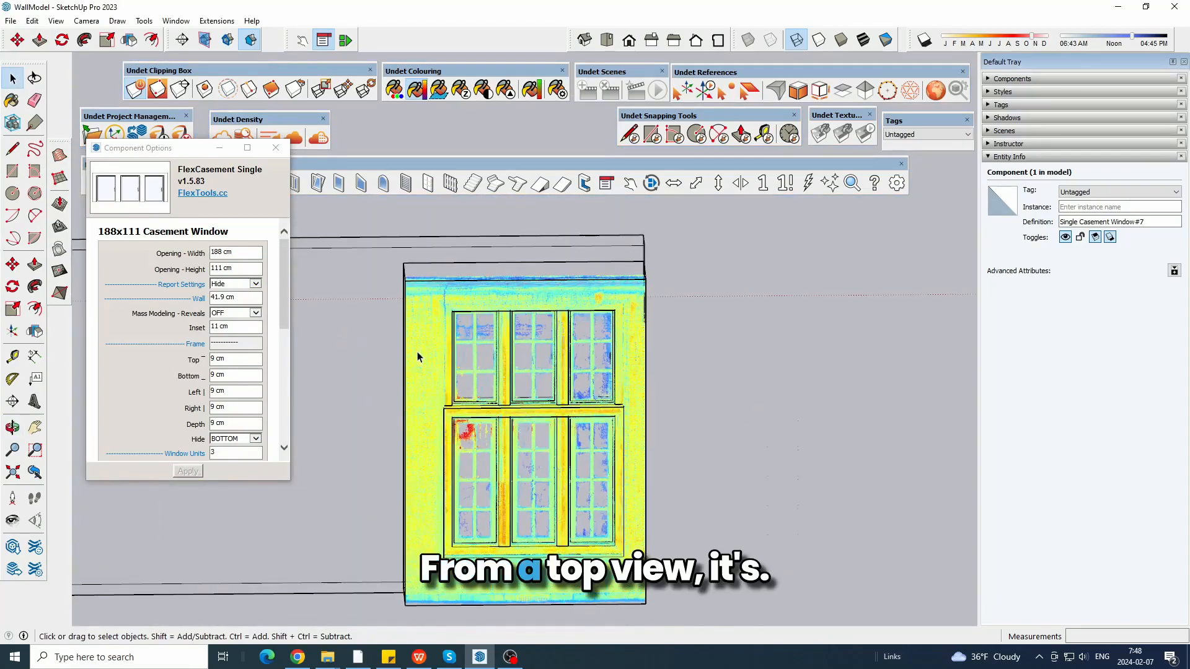
{"action": "scroll", "coordinate": [417, 357], "scroll_direction": "up", "scroll_amount": 2}
{"action": "middle_click_drag", "start_coordinate": [555, 396], "coordinate": [459, 491]}
{"action": "scroll", "coordinate": [463, 486], "scroll_direction": "up", "scroll_amount": 2}
{"action": "scroll", "coordinate": [505, 333], "scroll_direction": "down", "scroll_amount": 1}
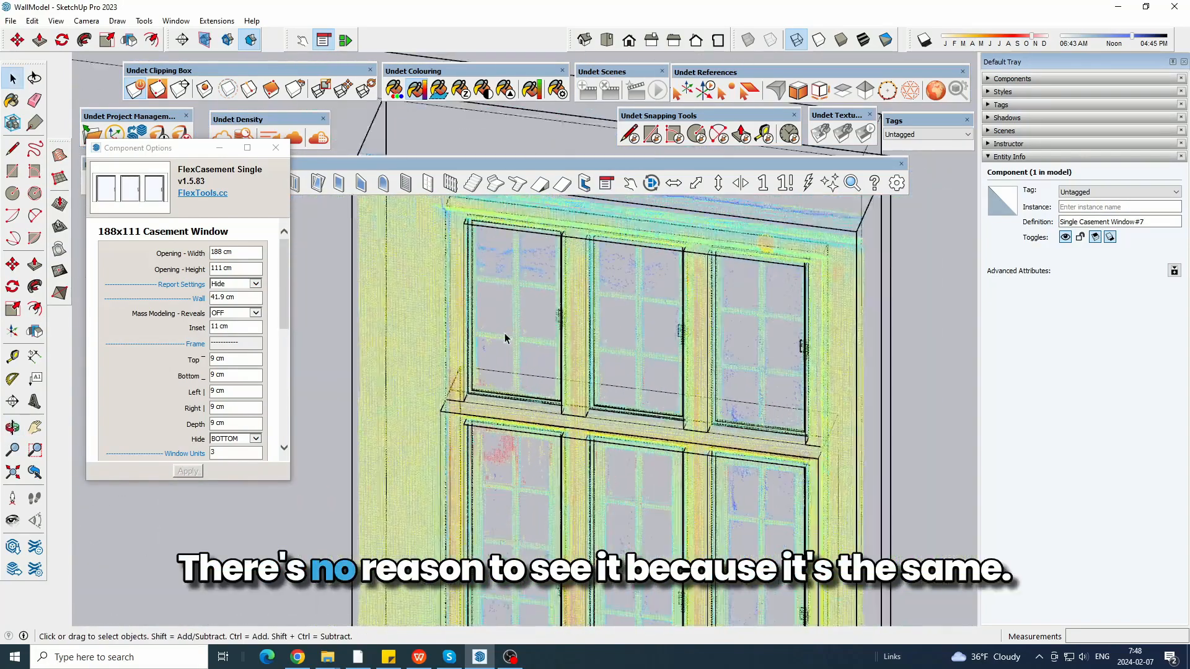
{"action": "middle_click_drag", "start_coordinate": [504, 336], "coordinate": [642, 332]}
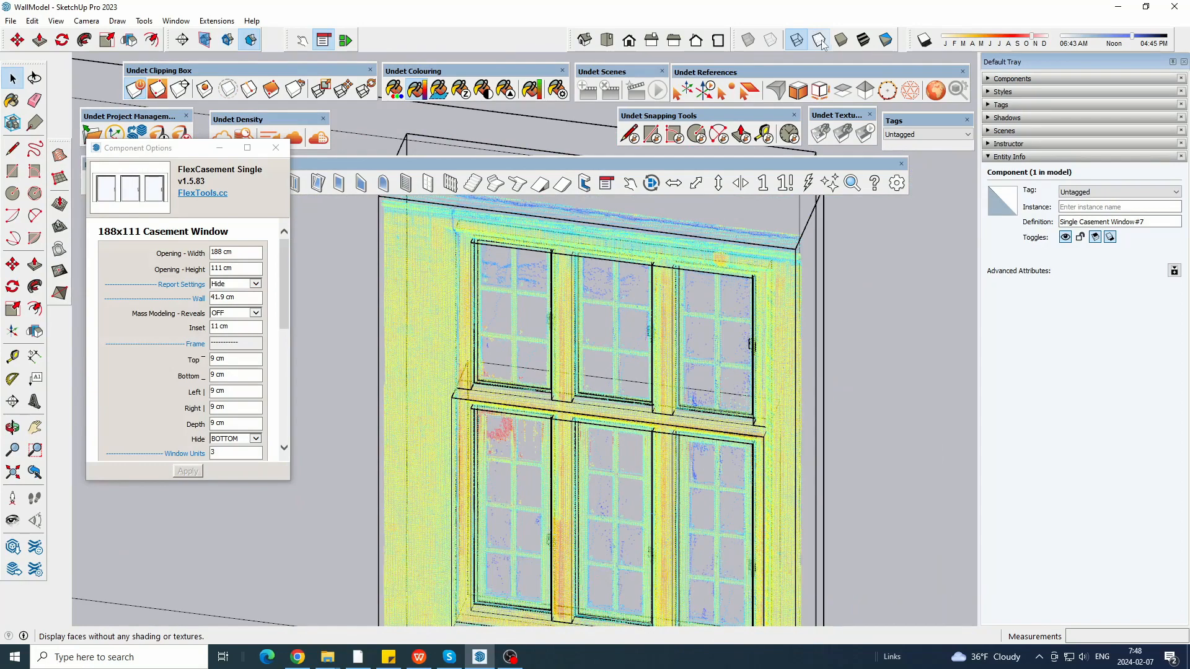
{"action": "left_click", "coordinate": [841, 39]}
{"action": "scroll", "coordinate": [609, 260], "scroll_direction": "down", "scroll_amount": 2}
{"action": "mouse_move", "coordinate": [626, 292]}
{"action": "middle_mouse_down"}
{"action": "mouse_move", "coordinate": [634, 316]}
{"action": "mouse_move", "coordinate": [617, 354]}
{"action": "middle_mouse_up"}
{"action": "scroll", "coordinate": [617, 354], "scroll_direction": "down", "scroll_amount": 1}
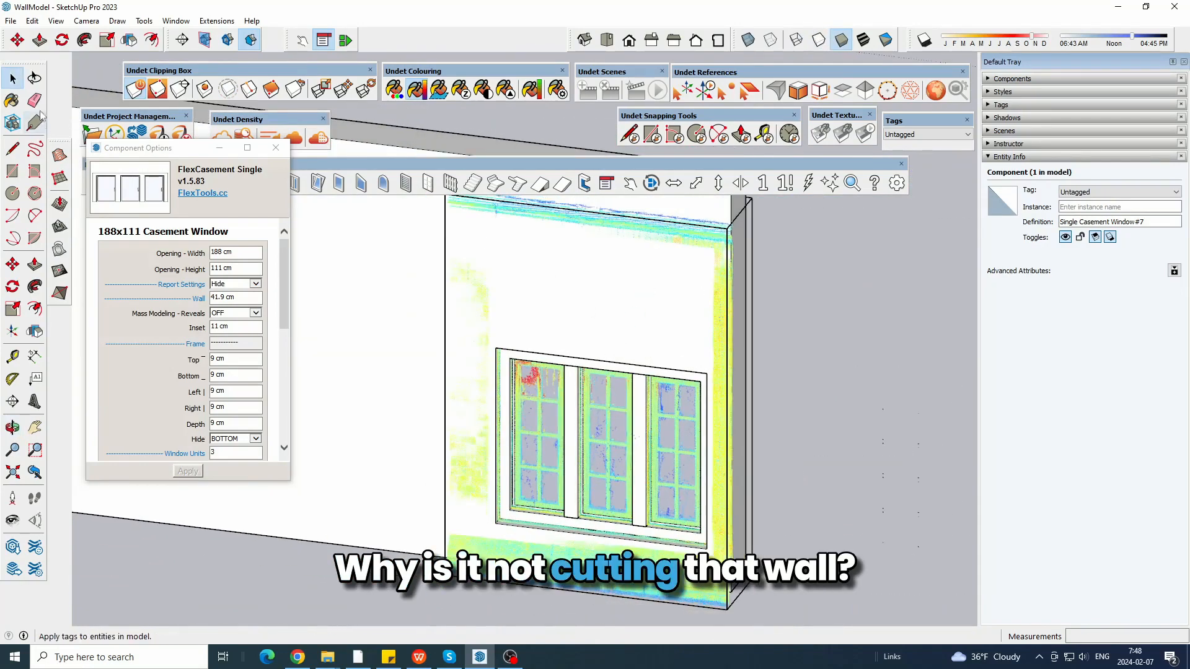
{"action": "scroll", "coordinate": [542, 360], "scroll_direction": "down", "scroll_amount": 2}
{"action": "middle_click_drag", "start_coordinate": [573, 364], "coordinate": [582, 389]}
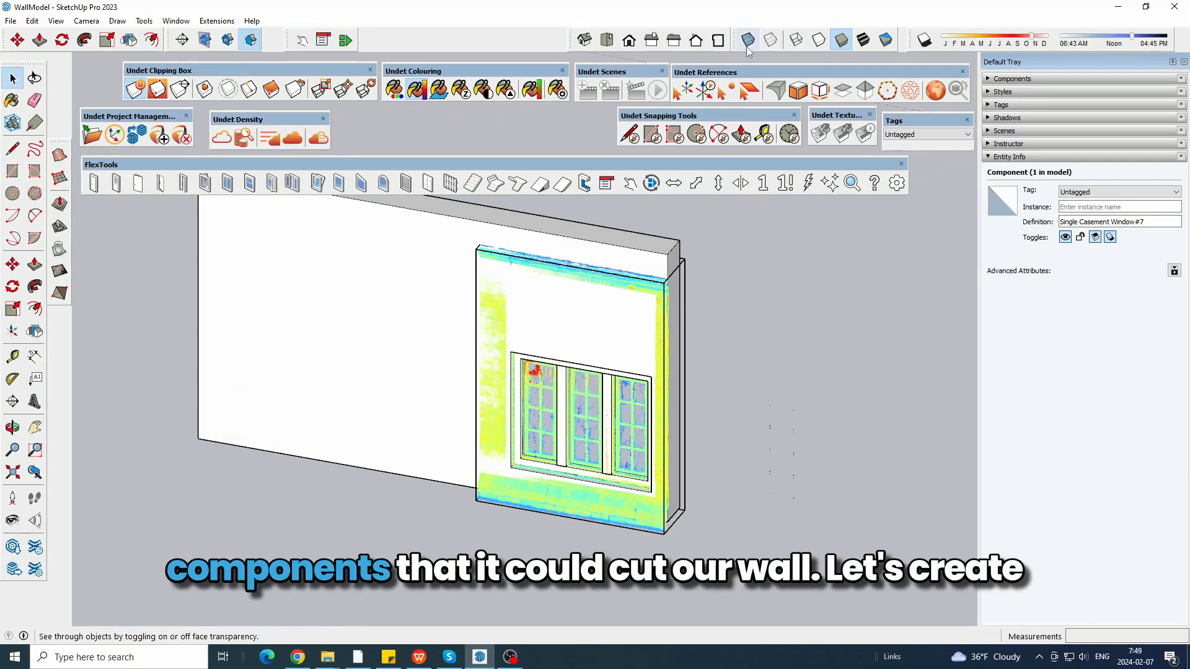
- Select both windows in wireframe view, copy them about 304 cm sideways clear of the wall, and return to shaded view
{"action": "left_click", "coordinate": [793, 40]}
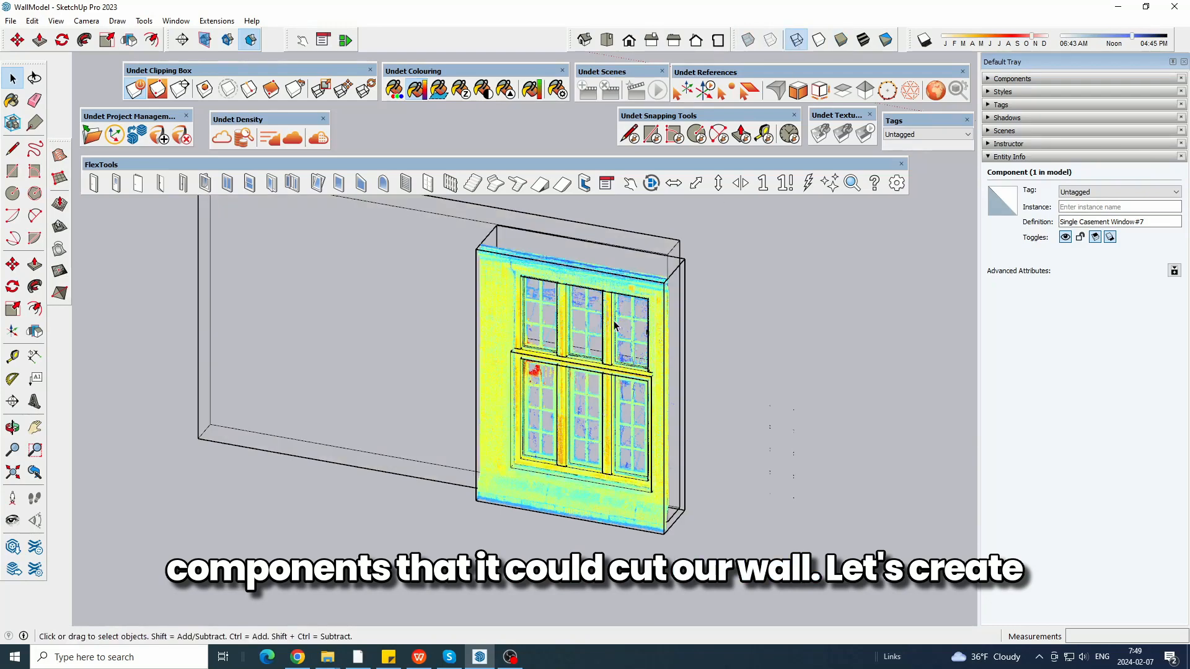
{"action": "left_click", "coordinate": [606, 395], "text": "ctrl"}
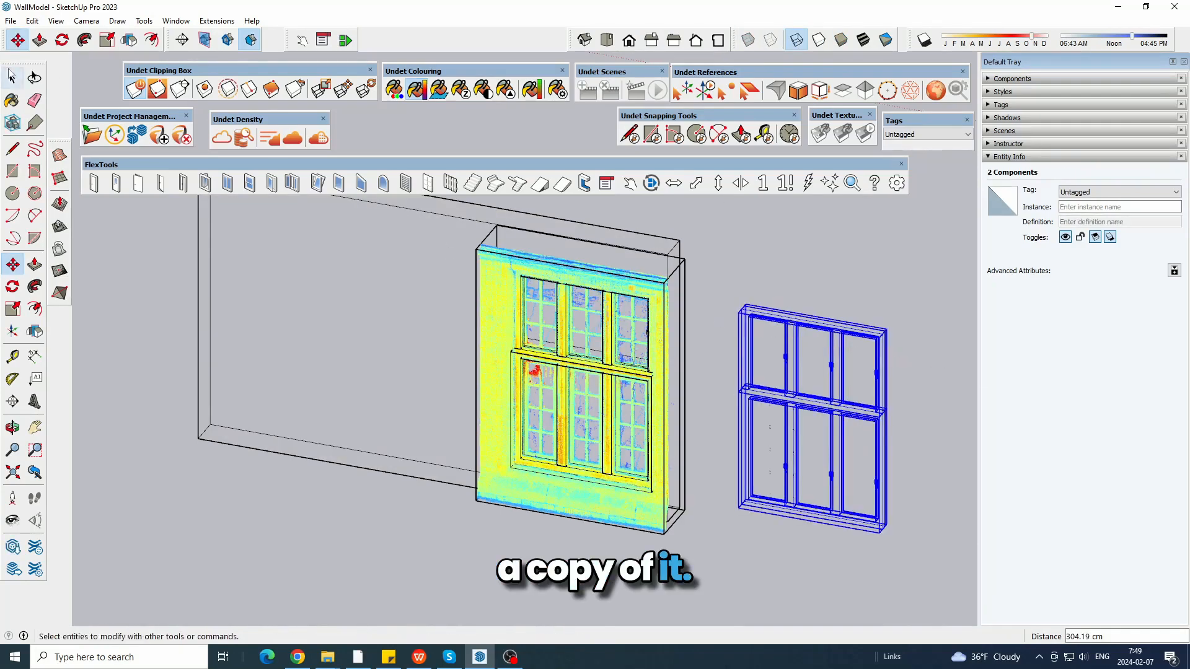
{"action": "key", "text": "space"}
{"action": "left_click", "coordinate": [841, 40]}
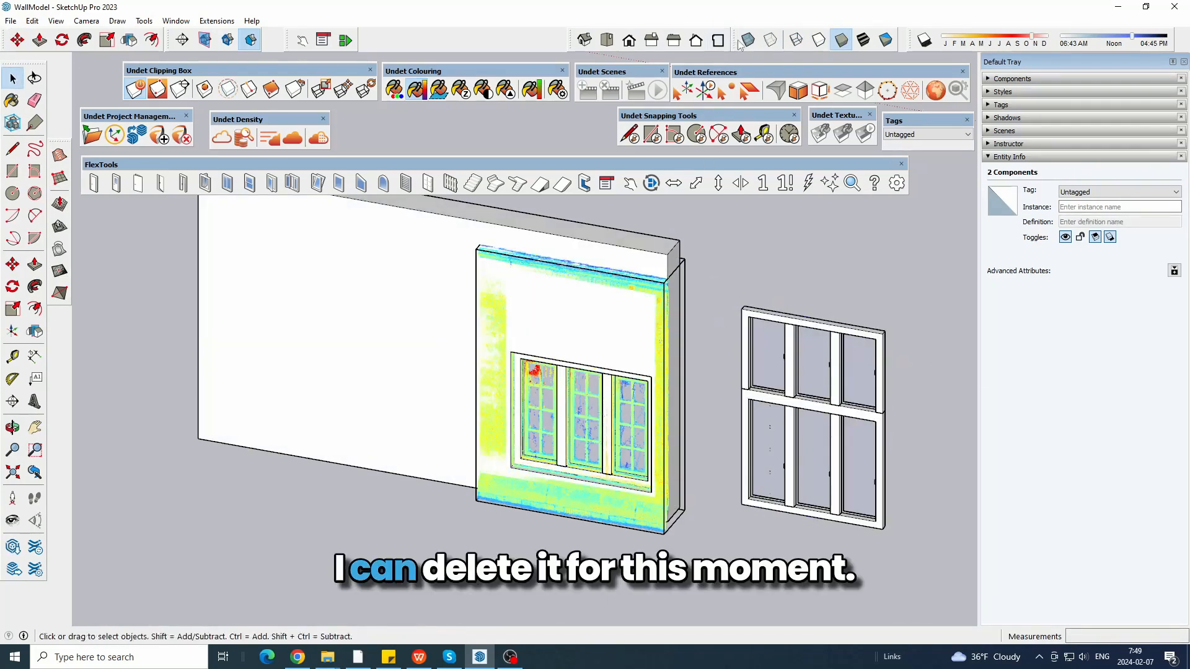
- Delete the original upper and lower windows from the wall, working in wireframe view, and restore shaded view
{"action": "left_click", "coordinate": [796, 40]}
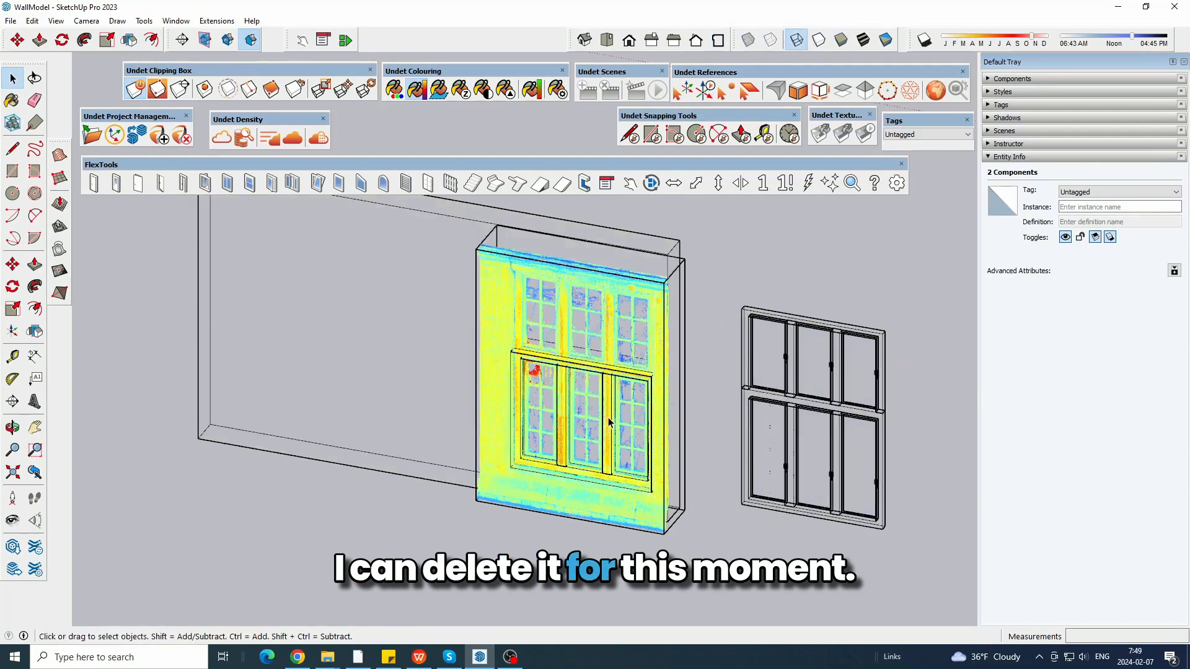
{"action": "key", "text": "Delete"}
{"action": "left_click", "coordinate": [841, 41]}
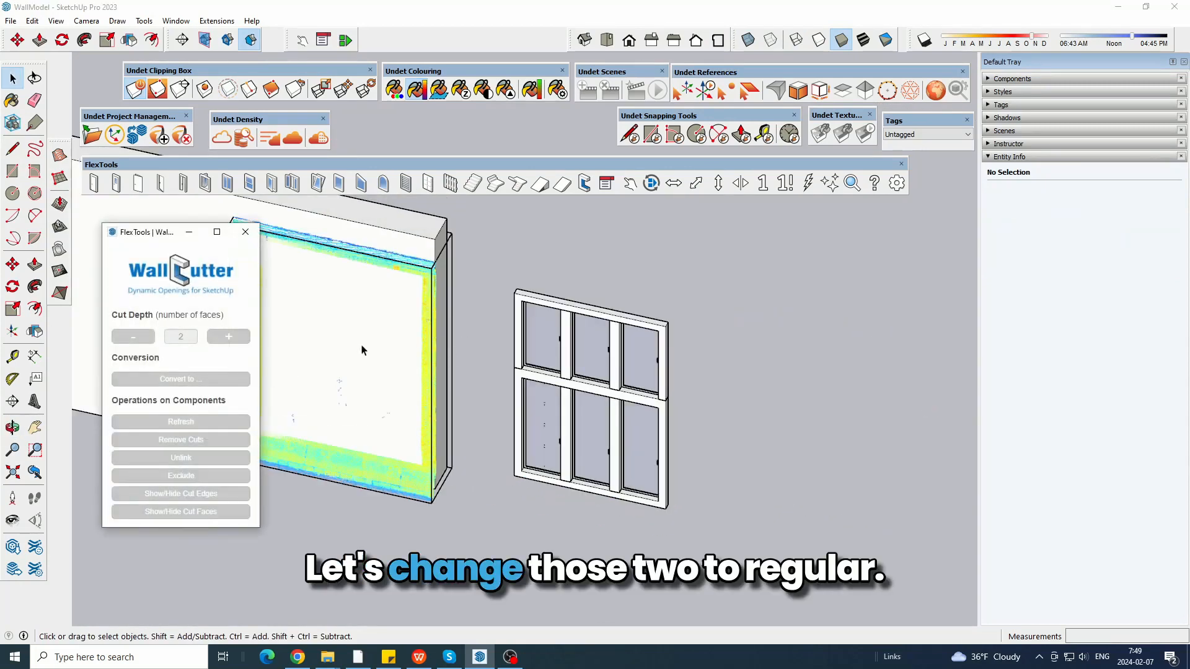
- Convert the upper and lower window copies to regular components with WallCutter, and check the upper one's conversion status
{"action": "left_click", "coordinate": [568, 345]}
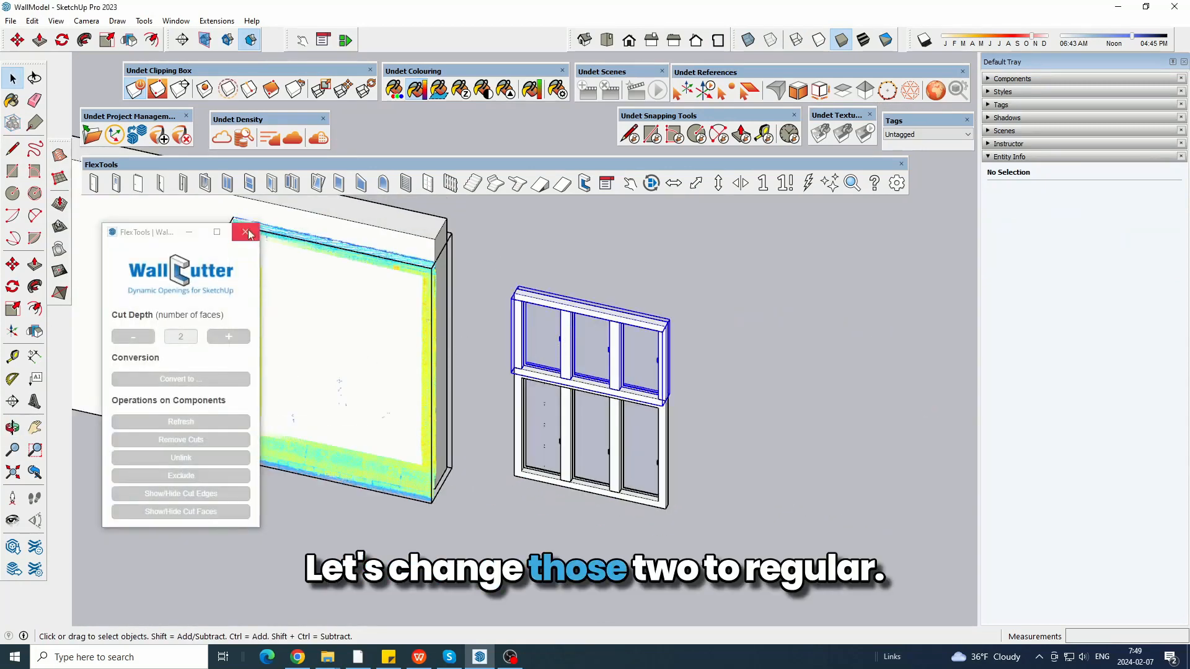
{"action": "left_click", "coordinate": [246, 232]}
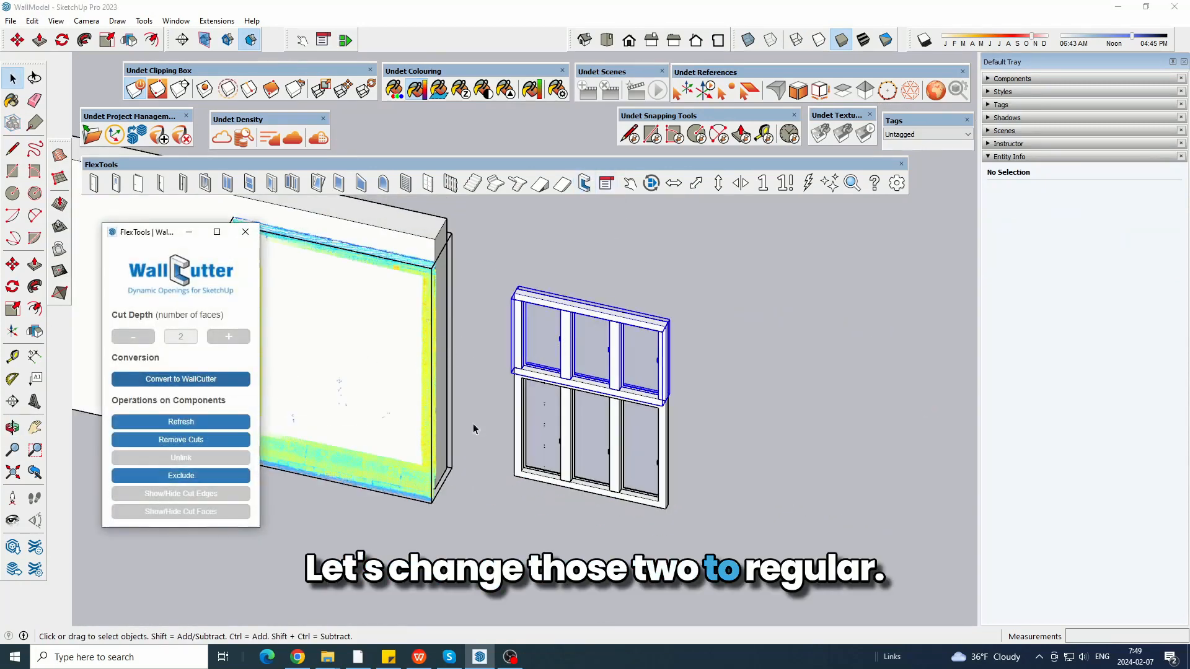
{"action": "left_click", "coordinate": [552, 413]}
{"action": "left_click", "coordinate": [246, 232]}
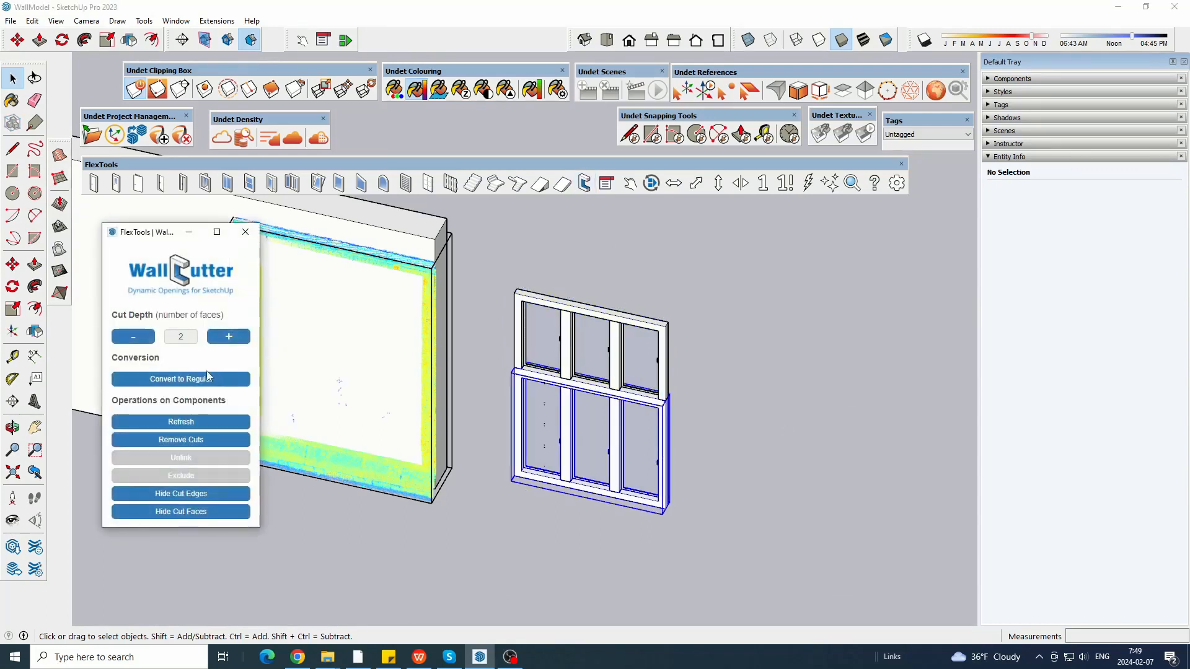
{"action": "left_click", "coordinate": [180, 379]}
{"action": "left_click", "coordinate": [246, 232]}
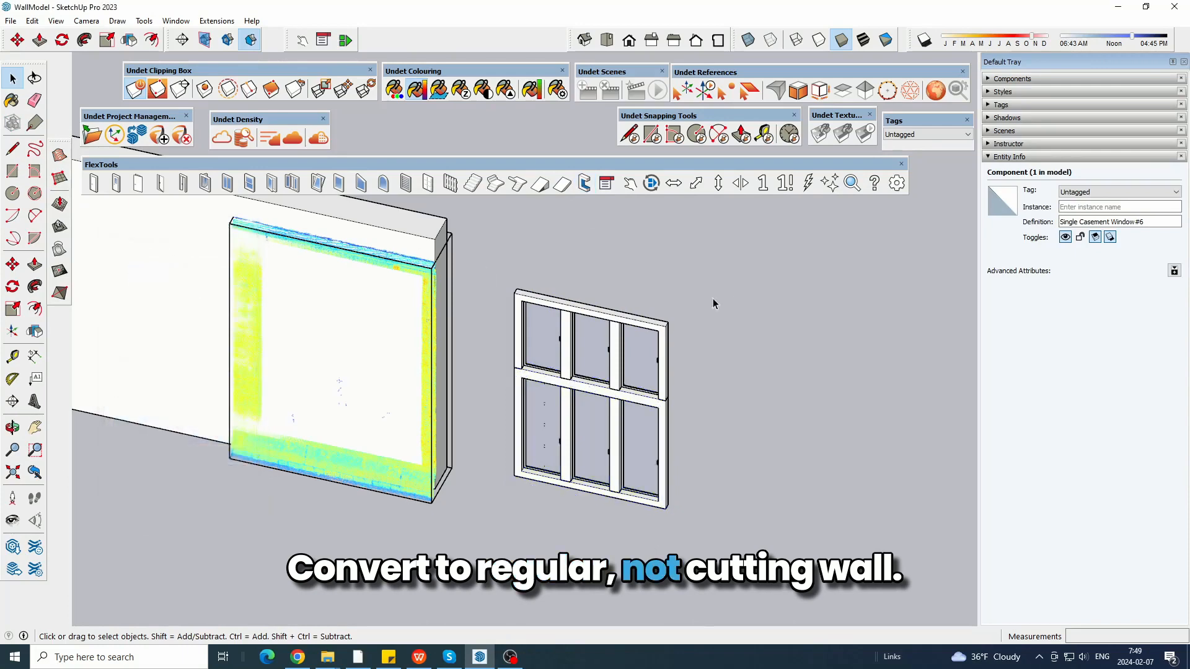
{"action": "left_click", "coordinate": [663, 347]}
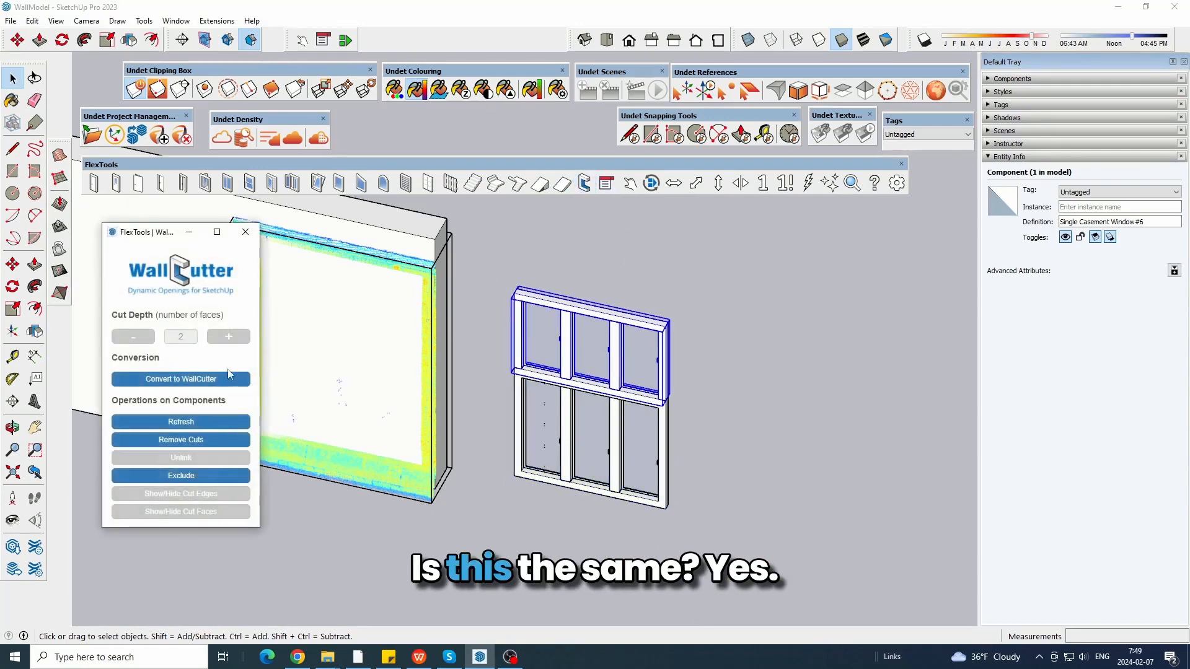
{"action": "left_click", "coordinate": [243, 230]}
- Combine the upper and lower windows into a single component named Window_Common
{"action": "left_click", "coordinate": [812, 382]}
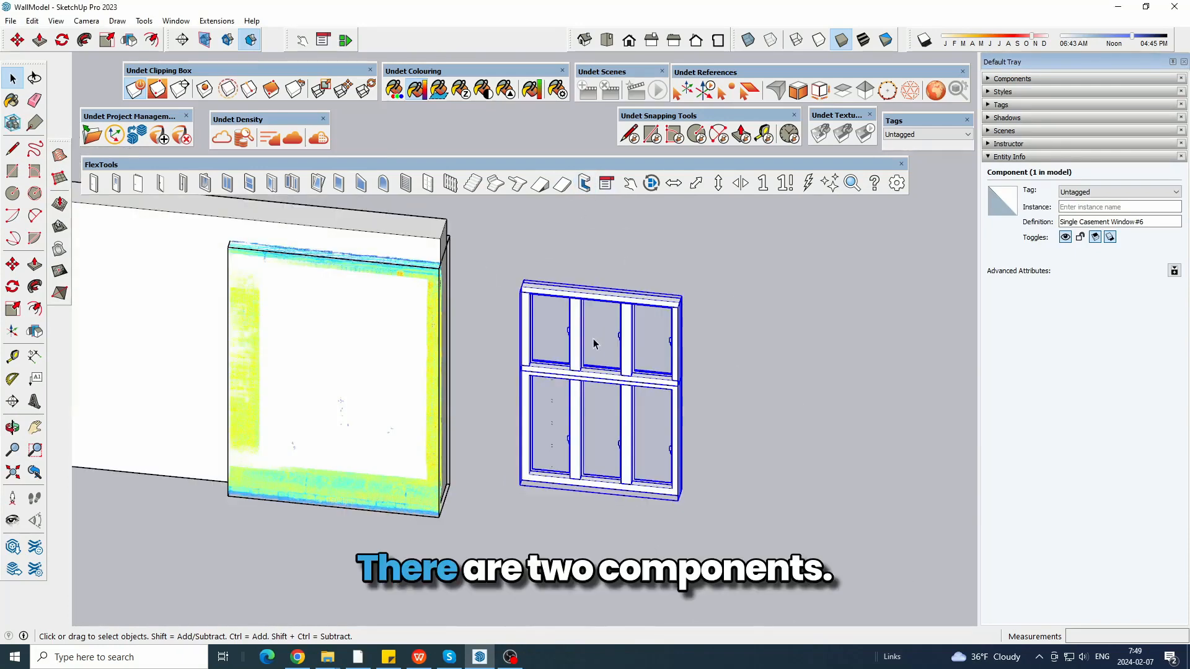
{"action": "right_click", "coordinate": [604, 380]}
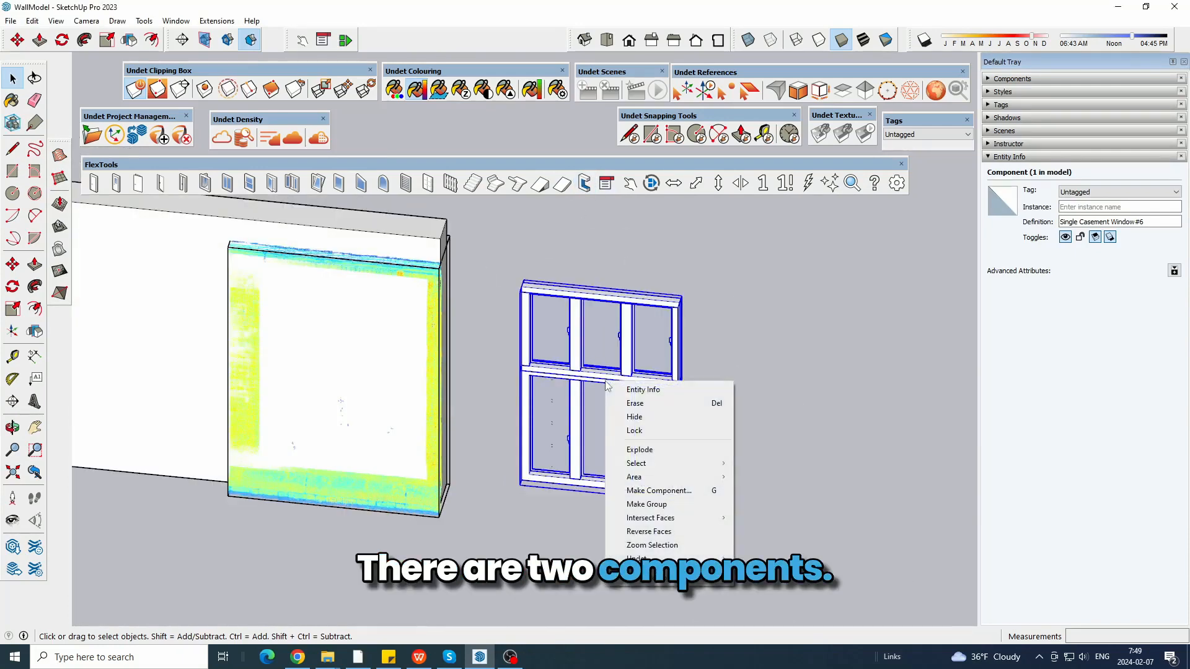
{"action": "left_click", "coordinate": [662, 491]}
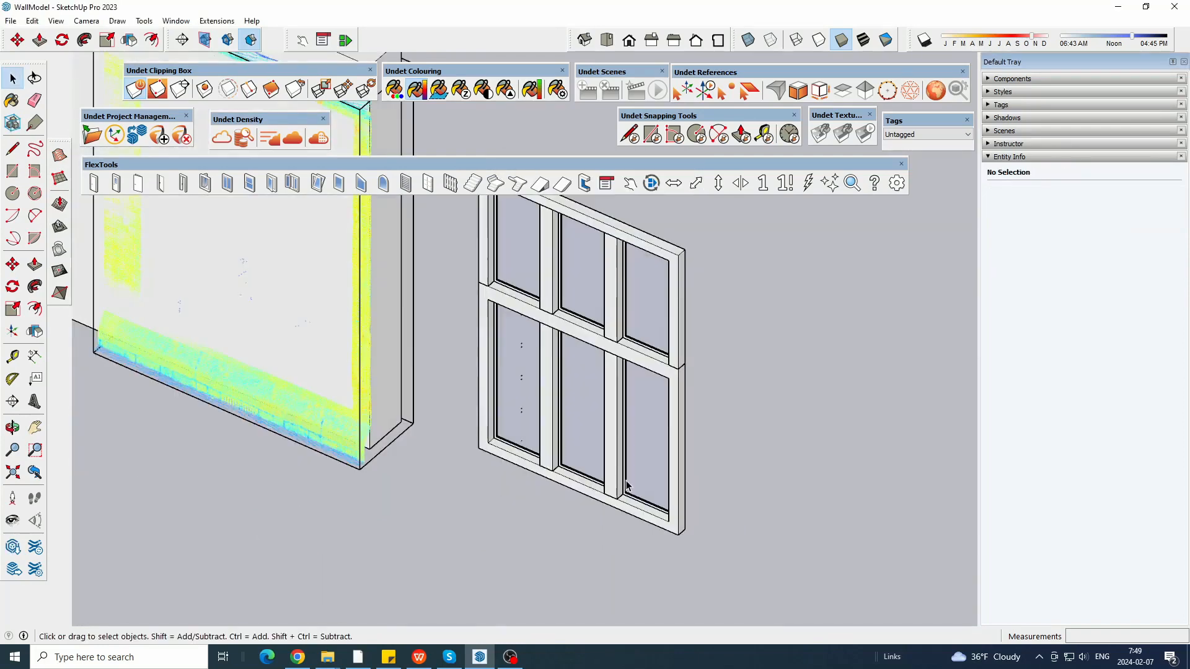
- Convert the combined window component to a WallCutter component
{"action": "scroll", "coordinate": [628, 493], "scroll_direction": "down", "scroll_amount": 3}
{"action": "left_click", "coordinate": [638, 496]}
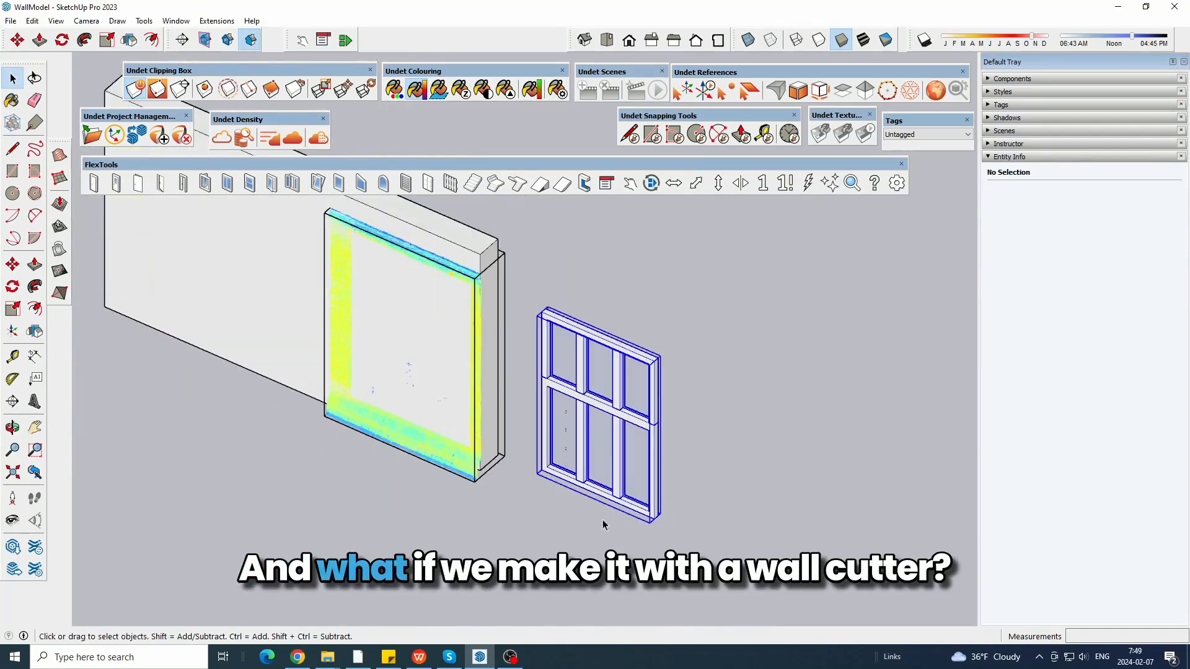
{"action": "left_click", "coordinate": [585, 183]}
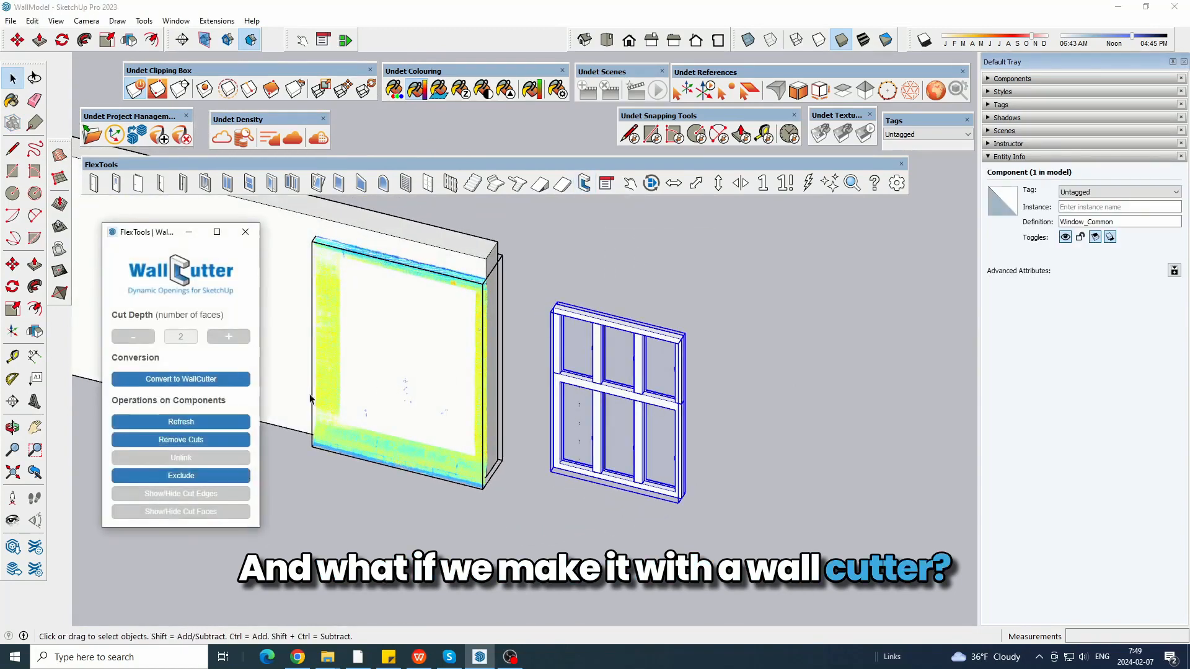
{"action": "left_click", "coordinate": [233, 378]}
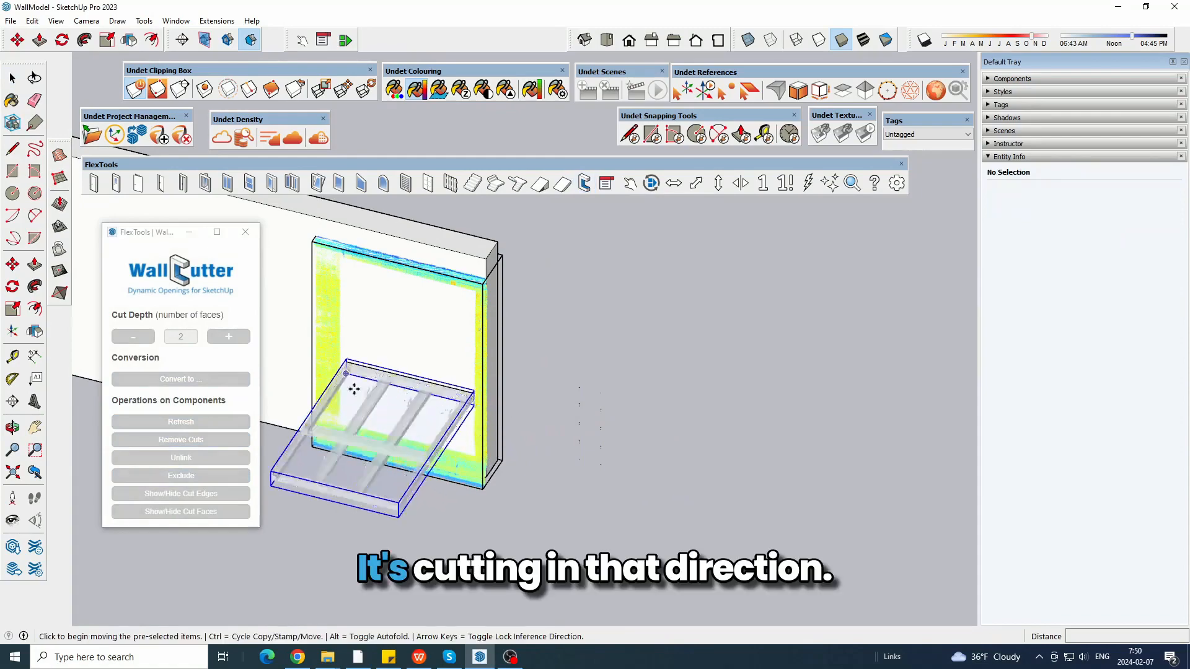
- Place the combined window on the scanned wall face, inspect its cutting direction, and select it
{"action": "left_click", "coordinate": [348, 388]}
{"action": "left_click", "coordinate": [622, 417]}
{"action": "scroll", "coordinate": [279, 434], "scroll_direction": "up", "scroll_amount": 2}
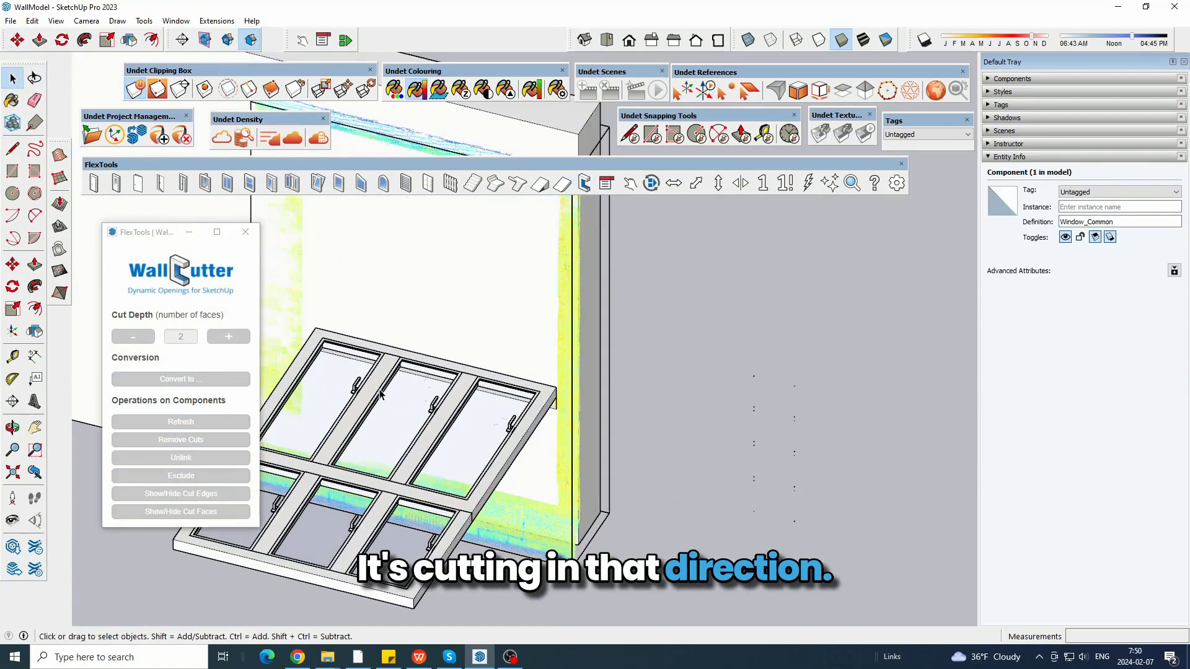
{"action": "middle_click_drag", "start_coordinate": [558, 397], "coordinate": [520, 422]}
{"action": "left_click", "coordinate": [520, 421]}
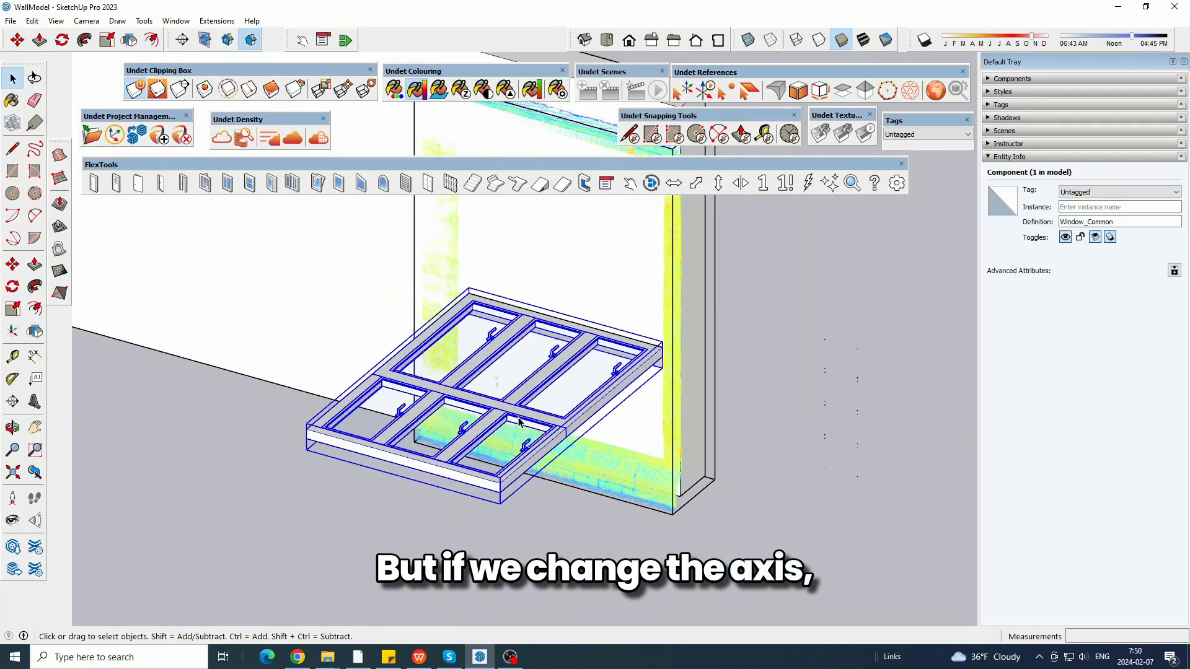
- Rotate the combined window 90 degrees about its edge so that it stands upright, parallel to the wall
{"action": "double_click", "coordinate": [535, 423]}
{"action": "middle_click_drag", "start_coordinate": [535, 424], "coordinate": [843, 308]}
{"action": "scroll", "coordinate": [300, 398], "scroll_direction": "up", "scroll_amount": 2}
{"action": "middle_click_drag", "start_coordinate": [336, 409], "coordinate": [415, 401]}
{"action": "scroll", "coordinate": [242, 292], "scroll_direction": "down", "scroll_amount": 4}
{"action": "left_click", "coordinate": [241, 292]}
{"action": "middle_click_drag", "start_coordinate": [477, 421], "coordinate": [435, 390]}
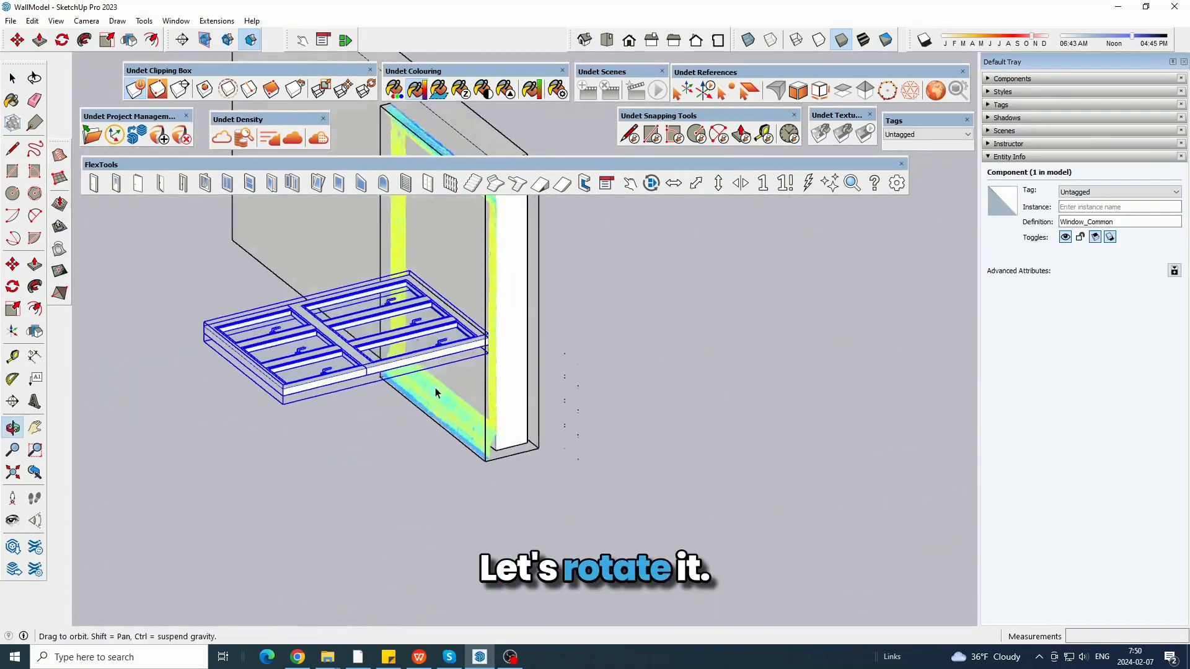
{"action": "left_click", "coordinate": [62, 40]}
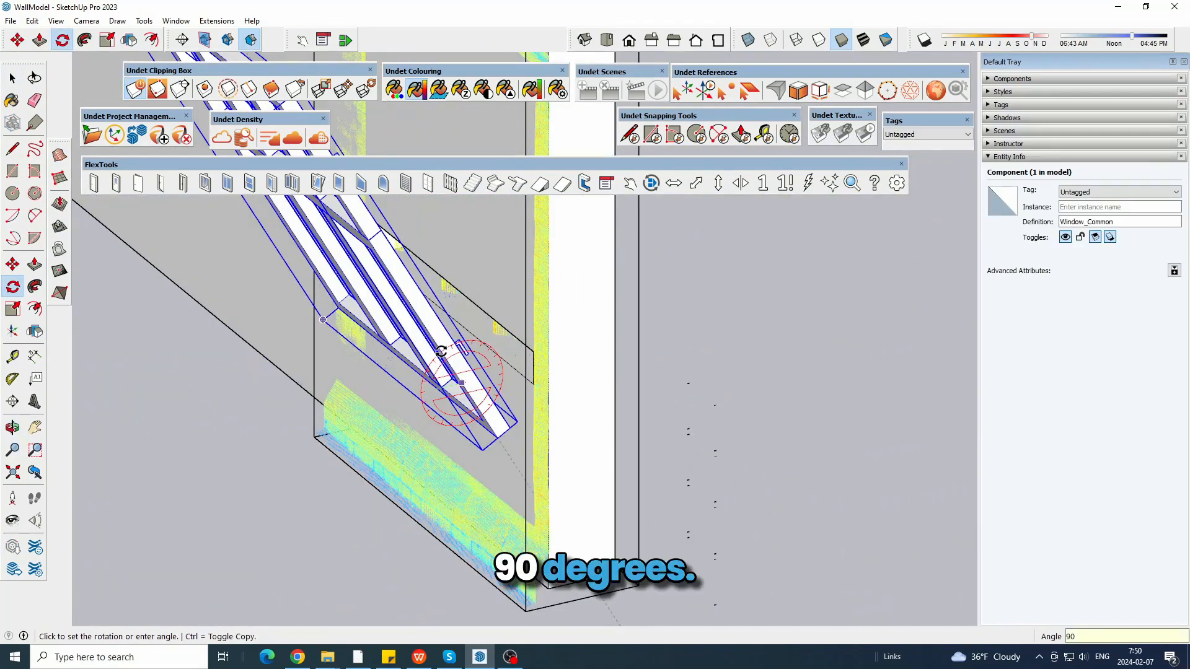
{"action": "key", "text": "Return"}
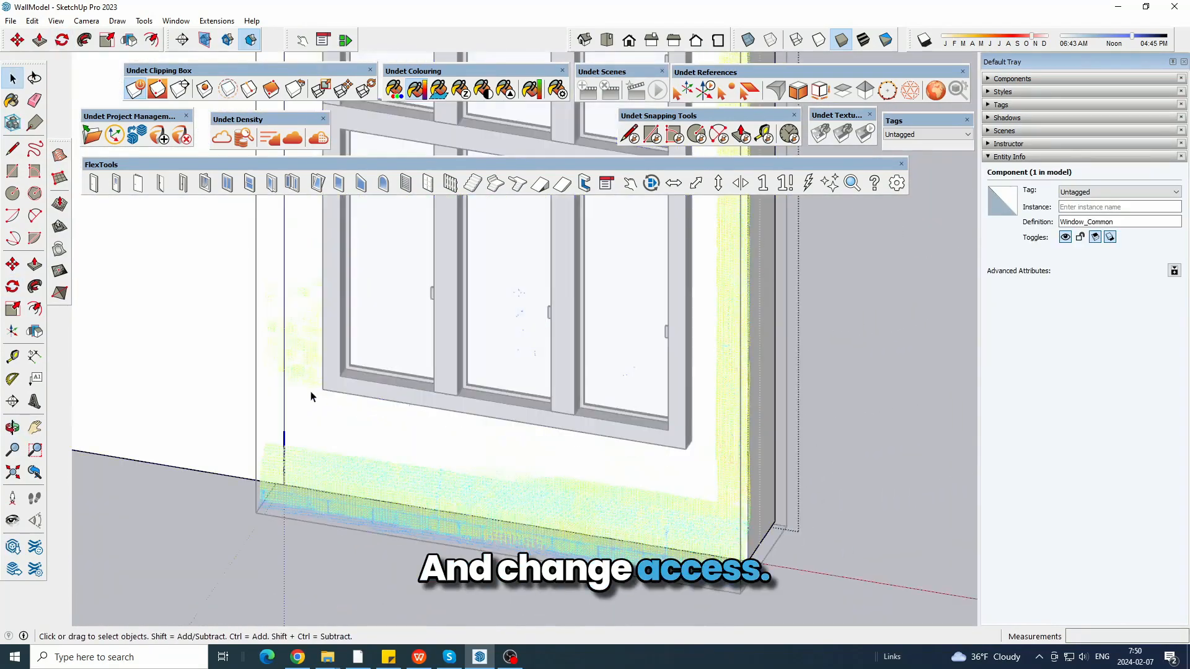
- Inside the window component, place its axes at the frame's lower-left corner with blue vertical and red along the sill, and close the component
{"action": "left_click", "coordinate": [362, 453]}
{"action": "middle_click_drag", "start_coordinate": [361, 454], "coordinate": [372, 425]}
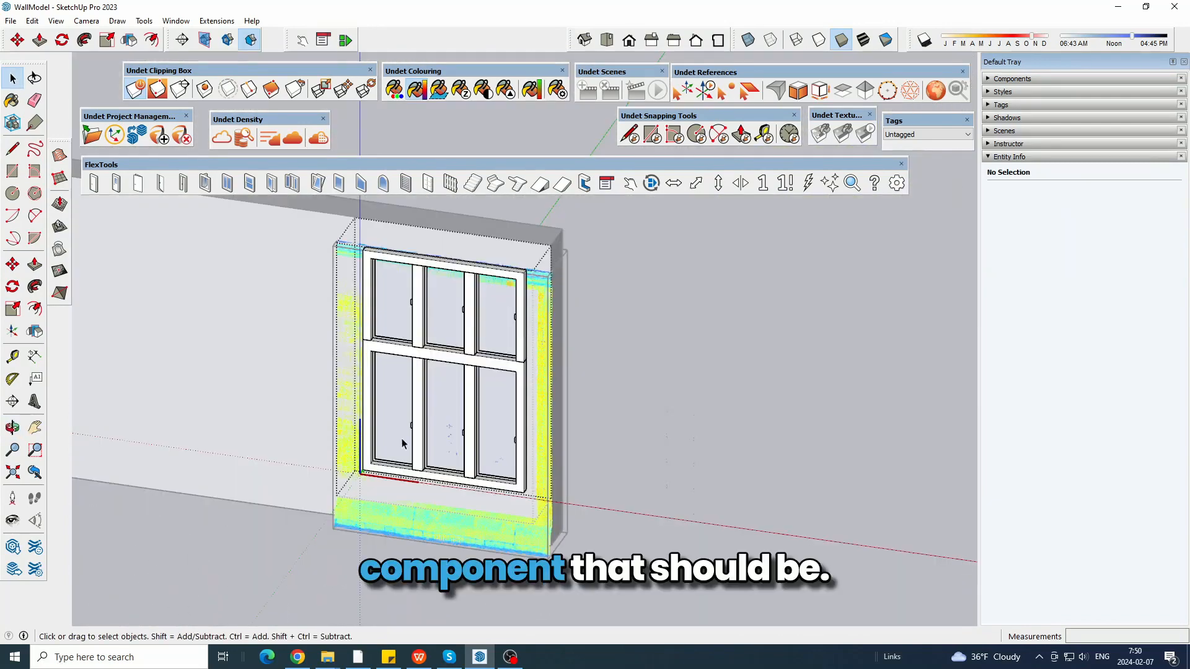
{"action": "scroll", "coordinate": [357, 443], "scroll_direction": "up", "scroll_amount": 5}
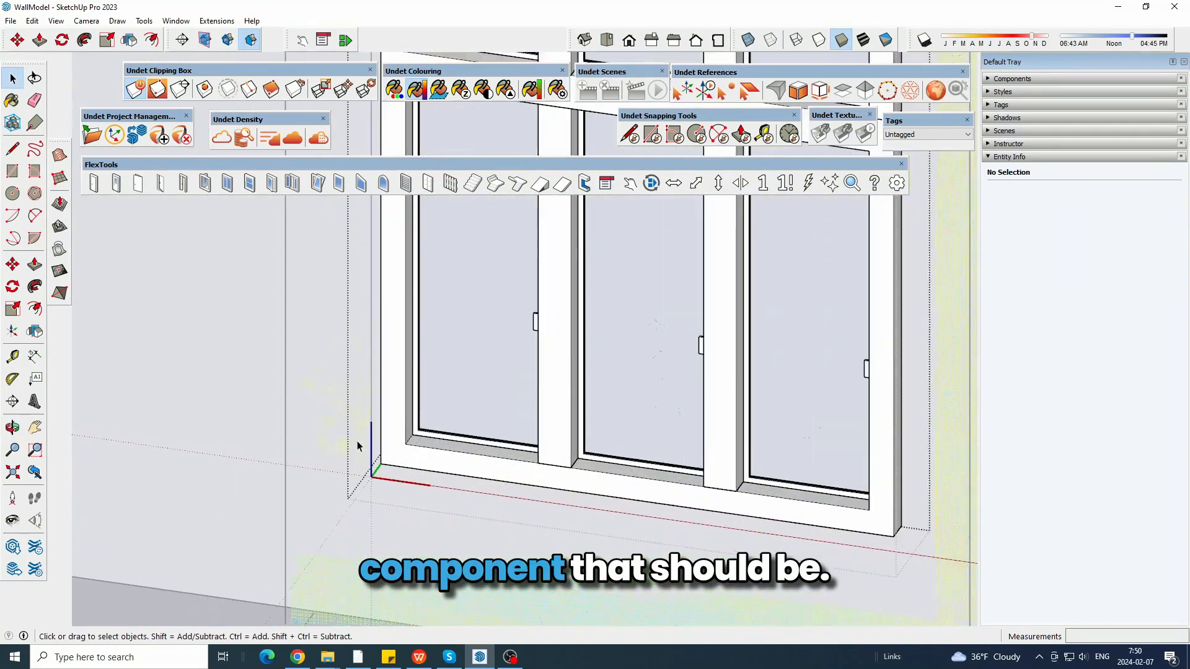
{"action": "middle_click_drag", "start_coordinate": [357, 444], "coordinate": [349, 541]}
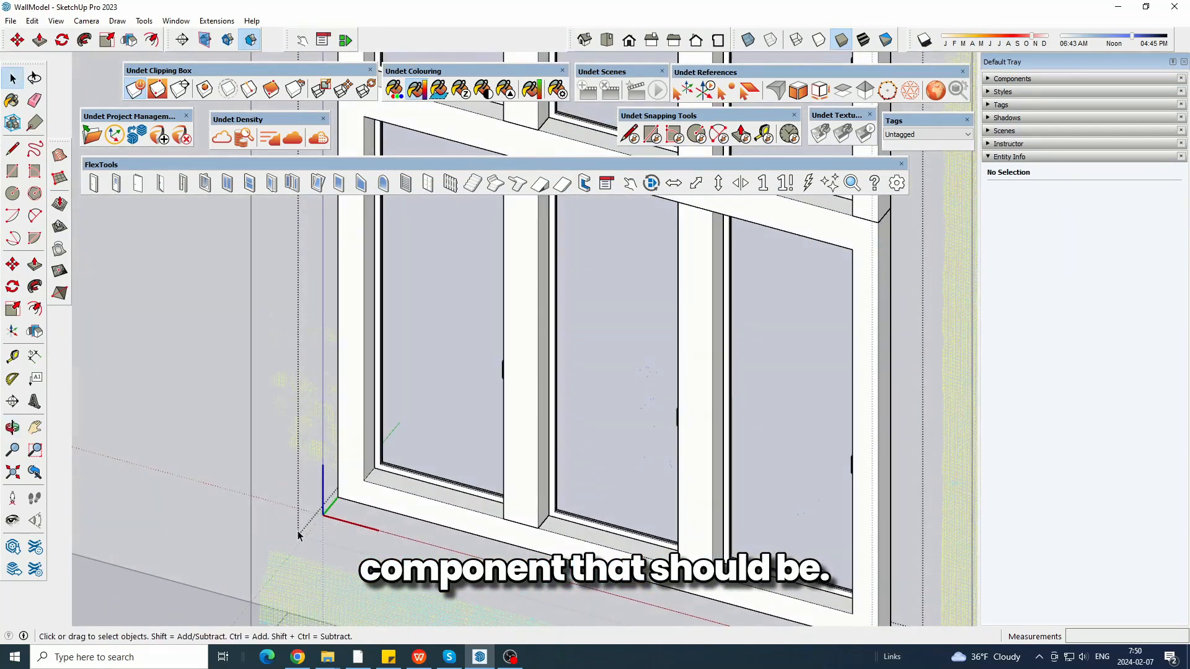
{"action": "right_click", "coordinate": [348, 531]}
{"action": "left_click", "coordinate": [373, 539]}
{"action": "double_click", "coordinate": [323, 516]}
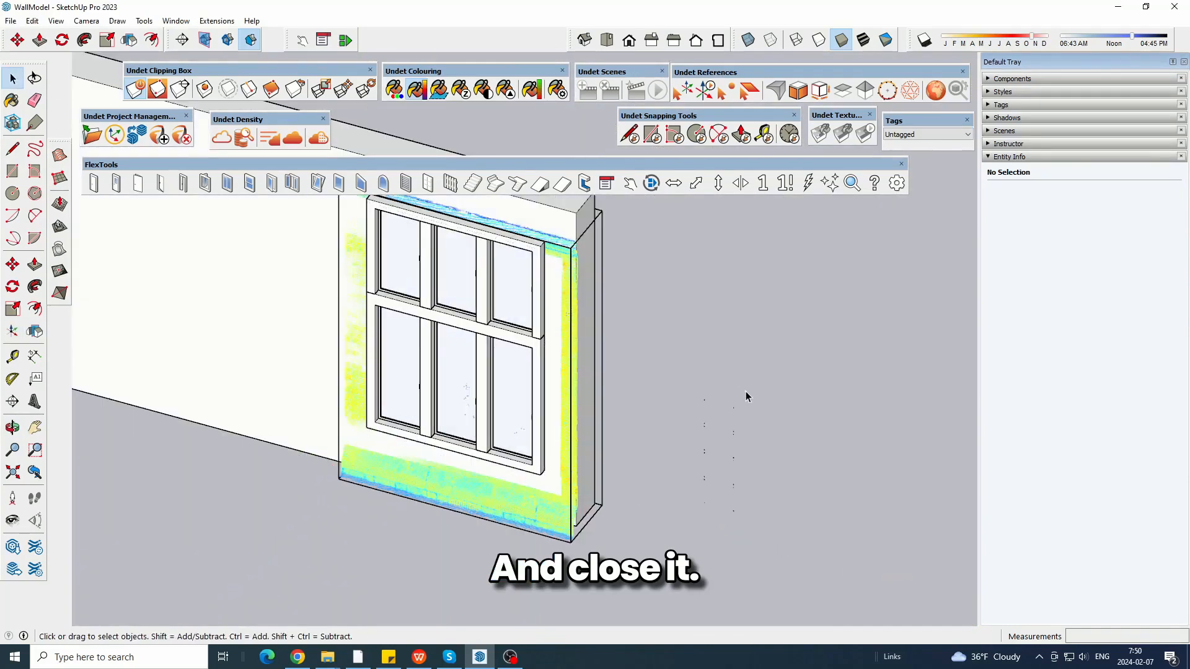
{"action": "middle_click_drag", "start_coordinate": [745, 392], "coordinate": [543, 427]}
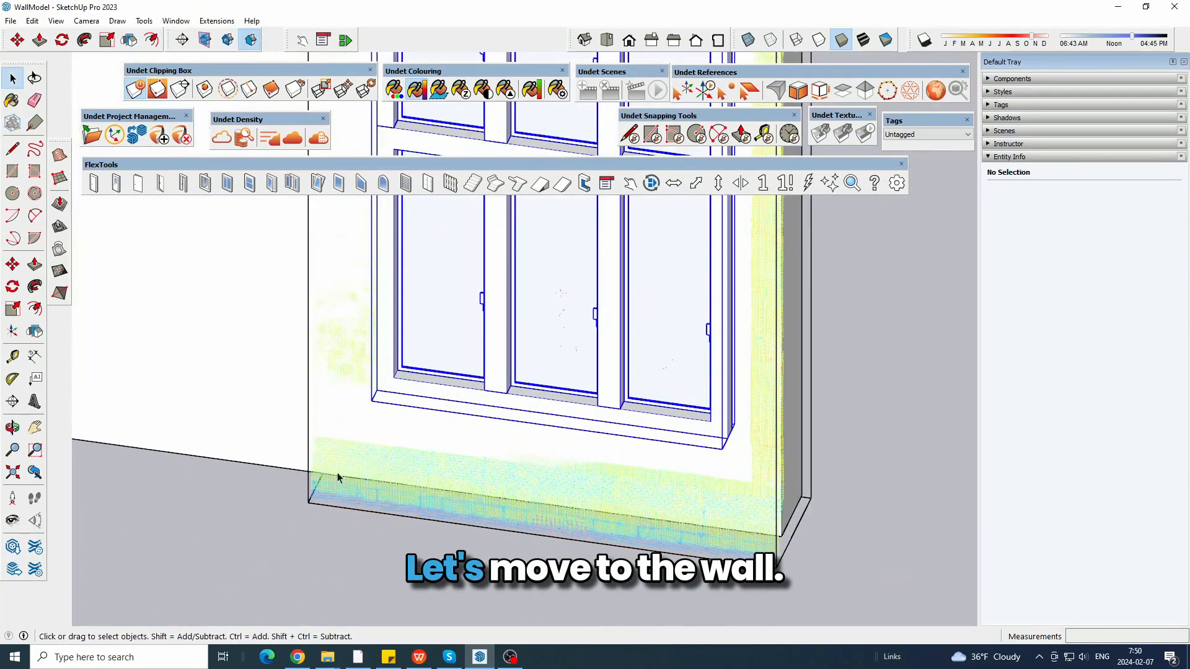
- Move the combined window onto the scanned wall so that it cuts its opening, and inspect the cut
{"action": "left_click", "coordinate": [465, 242]}
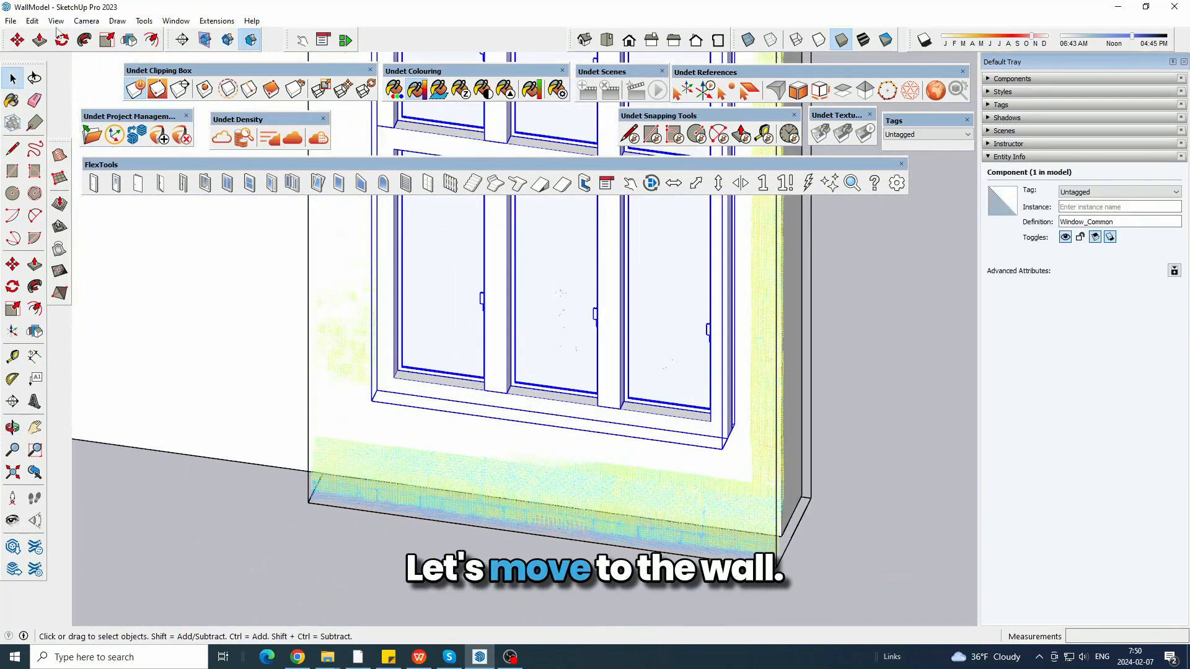
{"action": "key", "text": "m"}
{"action": "middle_click_drag", "start_coordinate": [465, 242], "coordinate": [652, 517]}
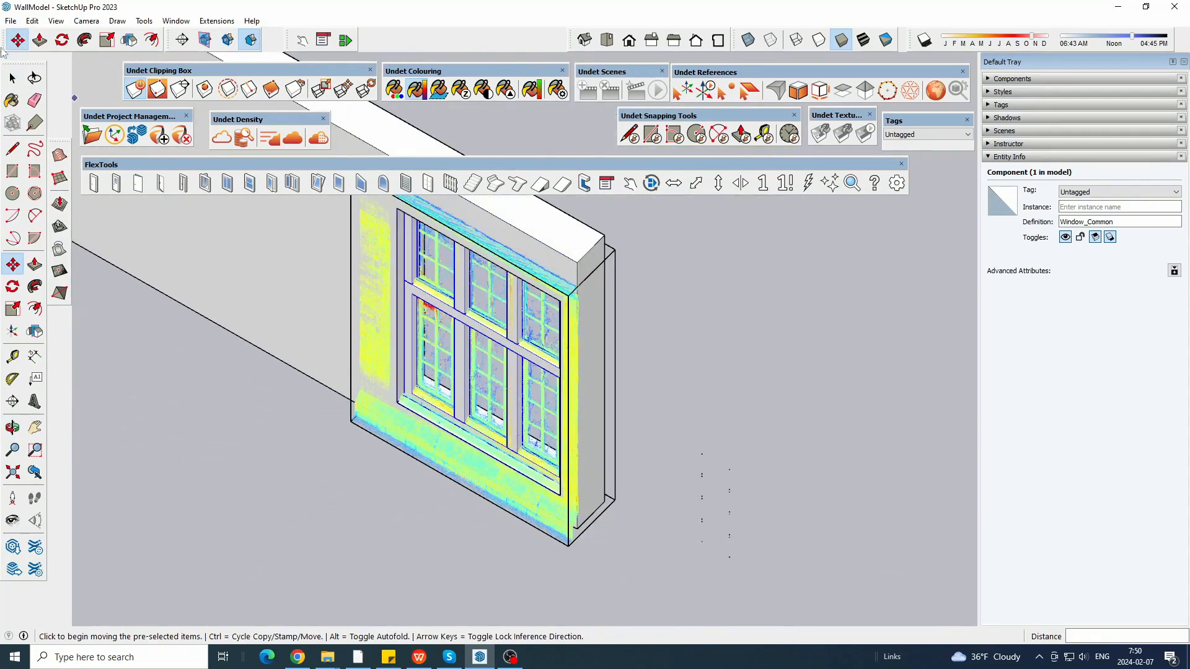
{"action": "key", "text": "space"}
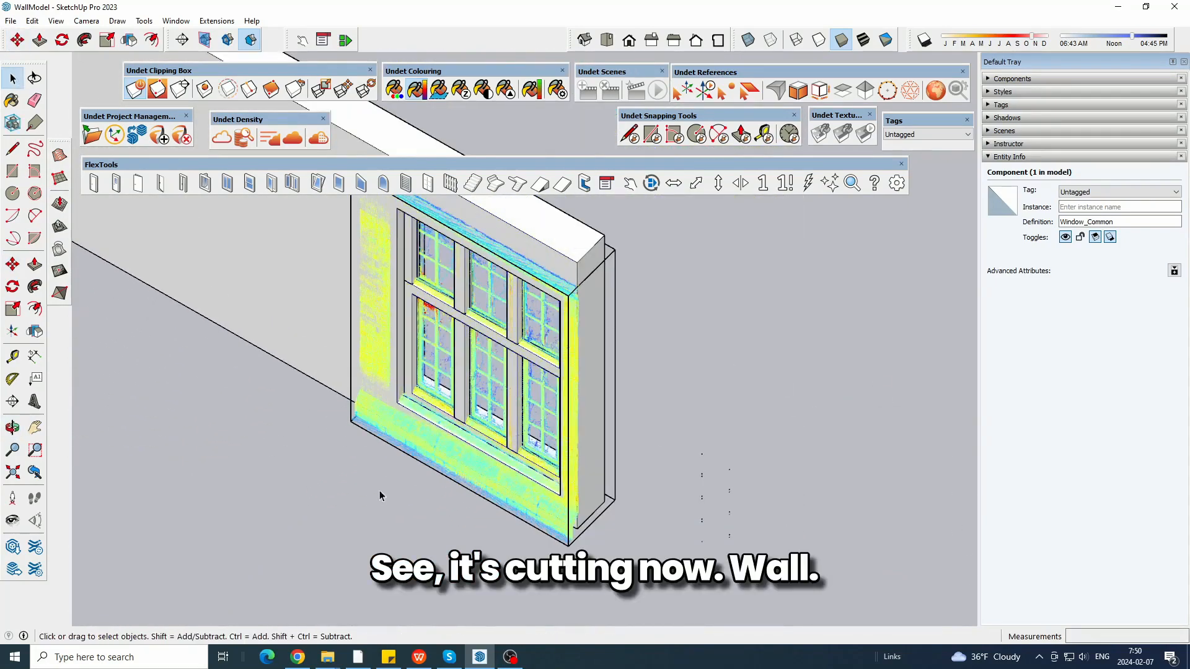
{"action": "middle_click_drag", "start_coordinate": [380, 496], "coordinate": [772, 189]}
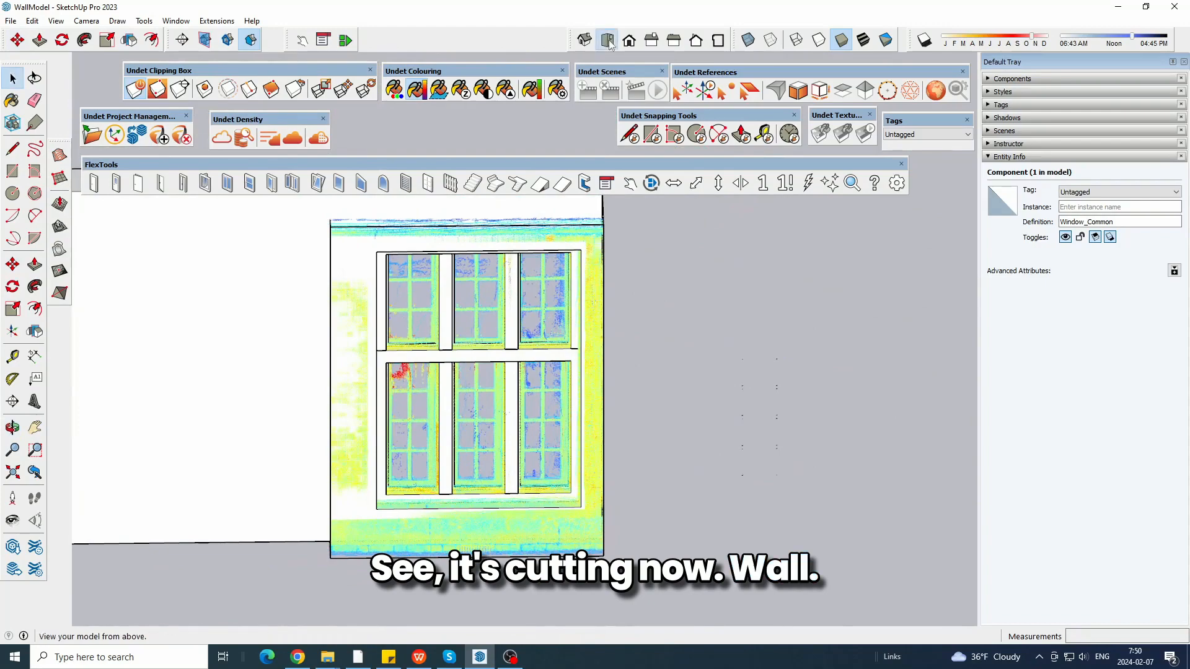
- In a wireframe top view, shift the combined window about 1.7 cm along the wall to match the scan's opening edge
{"action": "left_click", "coordinate": [609, 41]}
{"action": "left_click", "coordinate": [796, 39]}
{"action": "scroll", "coordinate": [369, 317], "scroll_direction": "up", "scroll_amount": 6}
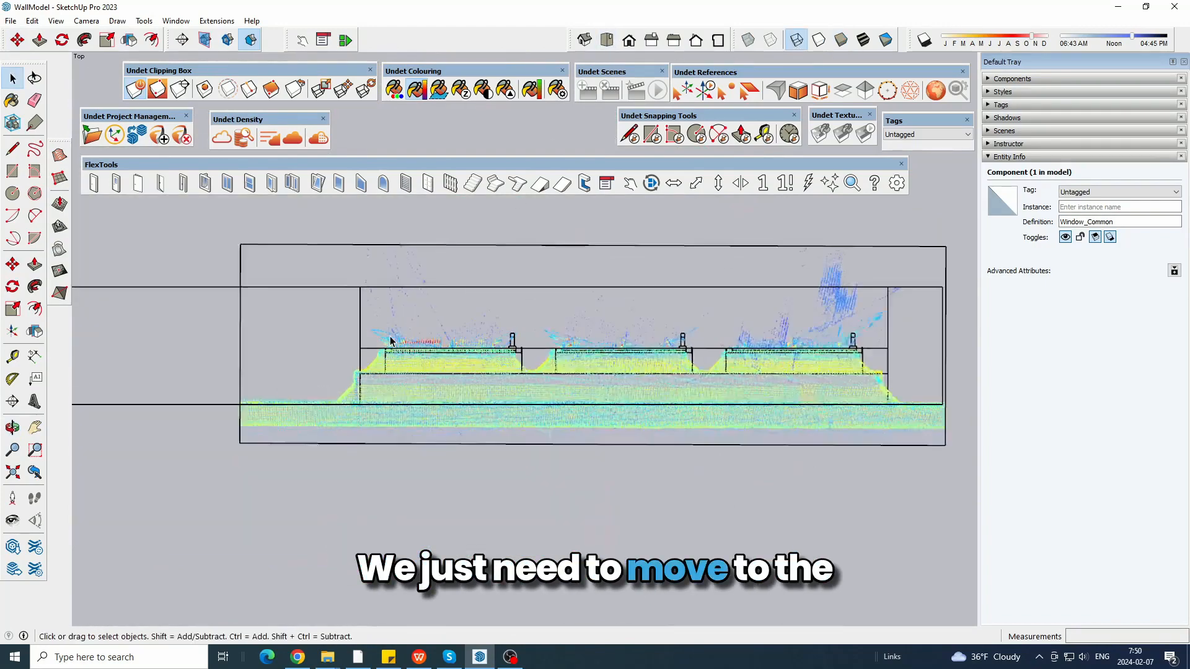
{"action": "scroll", "coordinate": [284, 353], "scroll_direction": "up", "scroll_amount": 3}
{"action": "key", "text": "m"}
{"action": "scroll", "coordinate": [370, 332], "scroll_direction": "up", "scroll_amount": 2}
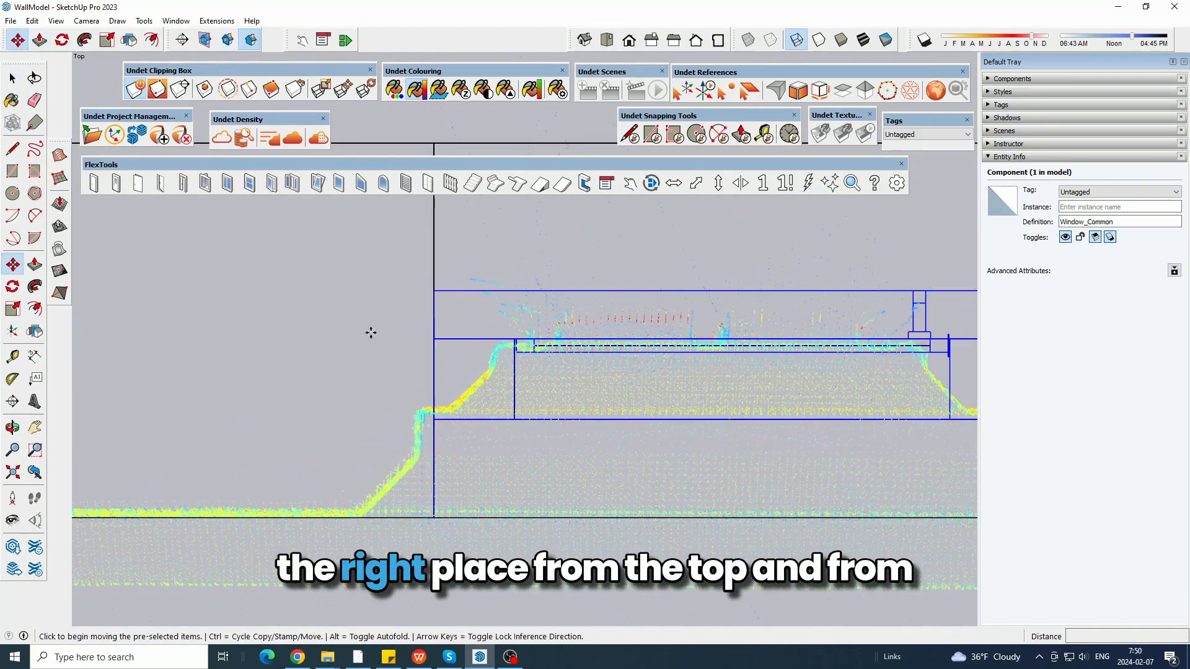
{"action": "left_click", "coordinate": [387, 321]}
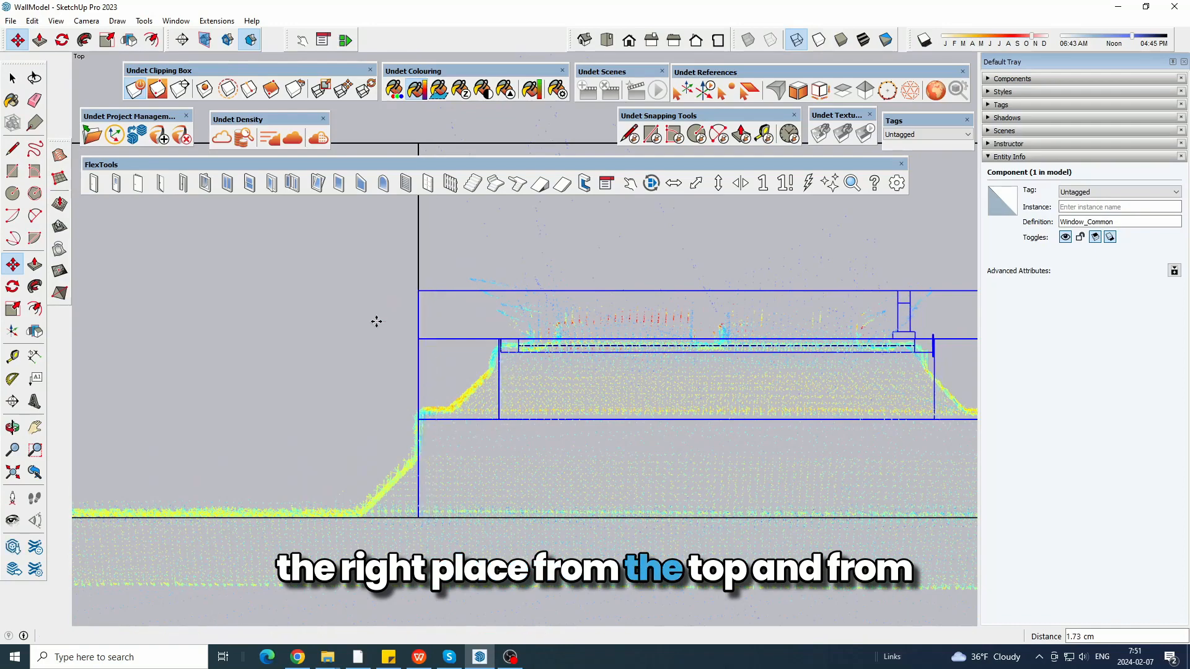
{"action": "left_click", "coordinate": [376, 322]}
{"action": "scroll", "coordinate": [318, 356], "scroll_direction": "down", "scroll_amount": 4}
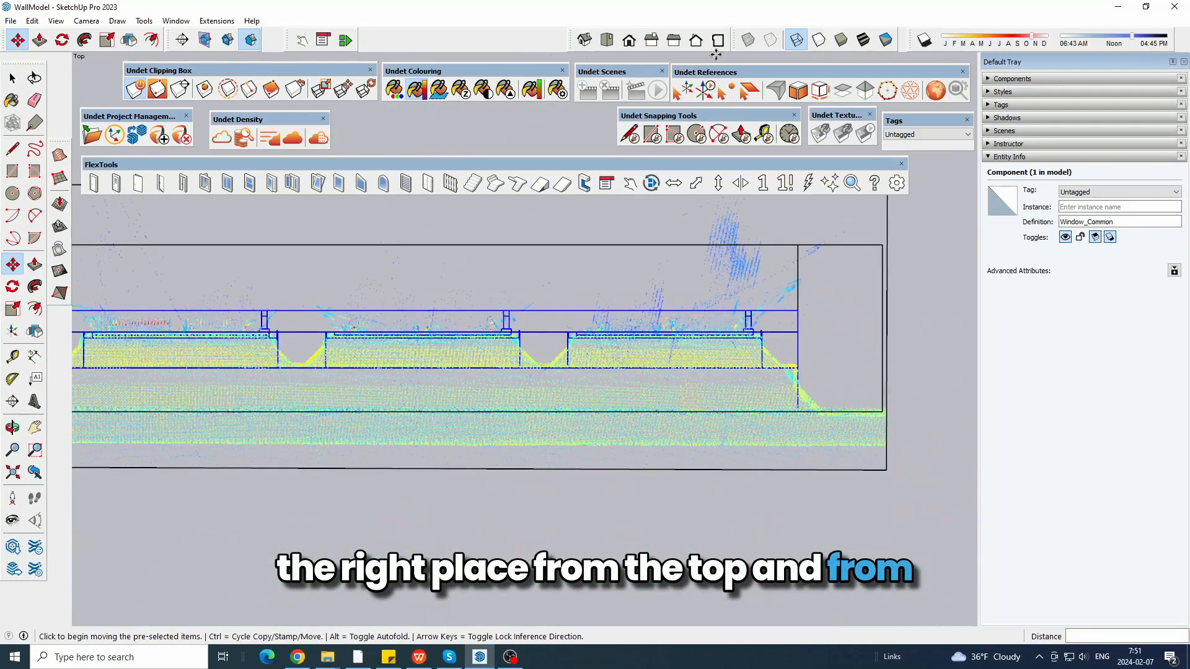
- Check the combined window's alignment with the scan from the right side and restore the shaded display
{"action": "left_click", "coordinate": [673, 40]}
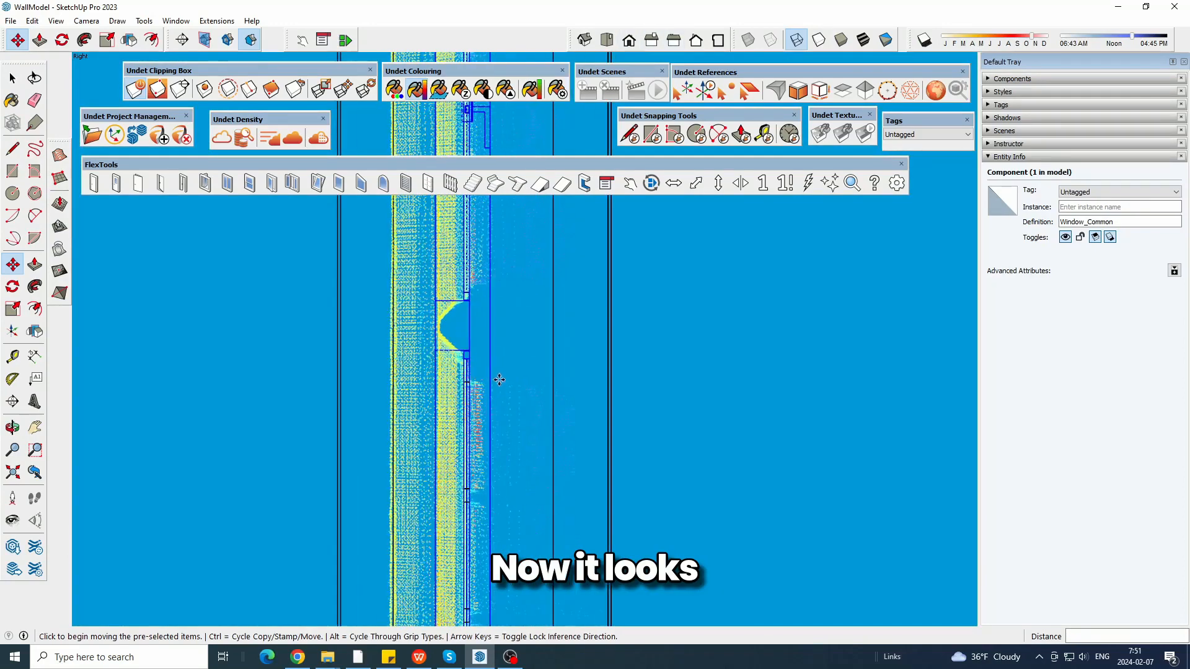
{"action": "middle_click_drag", "start_coordinate": [498, 380], "coordinate": [488, 229], "text": "shift"}
{"action": "scroll", "coordinate": [488, 229], "scroll_direction": "down", "scroll_amount": 3}
{"action": "key", "text": "space"}
{"action": "left_click", "coordinate": [841, 40]}
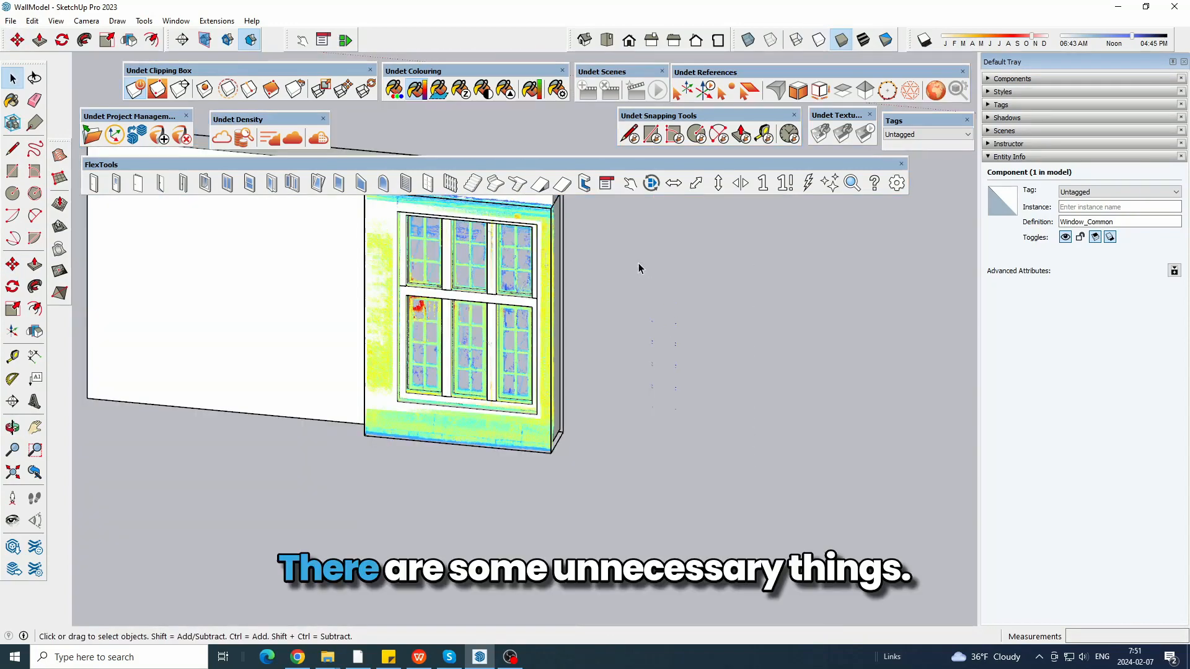
- Examine the combined window and its wall opening against the scan from several angles
{"action": "left_click", "coordinate": [657, 326]}
{"action": "scroll", "coordinate": [406, 319], "scroll_direction": "up", "scroll_amount": 4}
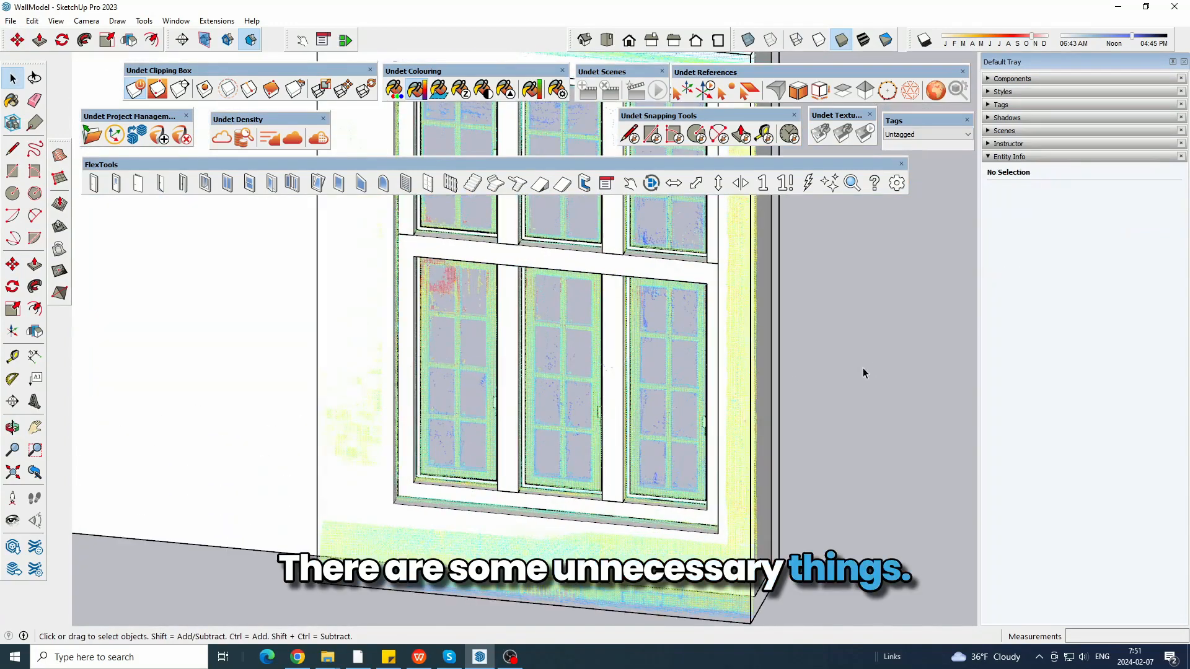
{"action": "scroll", "coordinate": [347, 404], "scroll_direction": "down", "scroll_amount": 2}
{"action": "left_click", "coordinate": [456, 306]}
{"action": "middle_click_drag", "start_coordinate": [734, 332], "coordinate": [578, 369]}
{"action": "scroll", "coordinate": [746, 462], "scroll_direction": "down", "scroll_amount": 3}
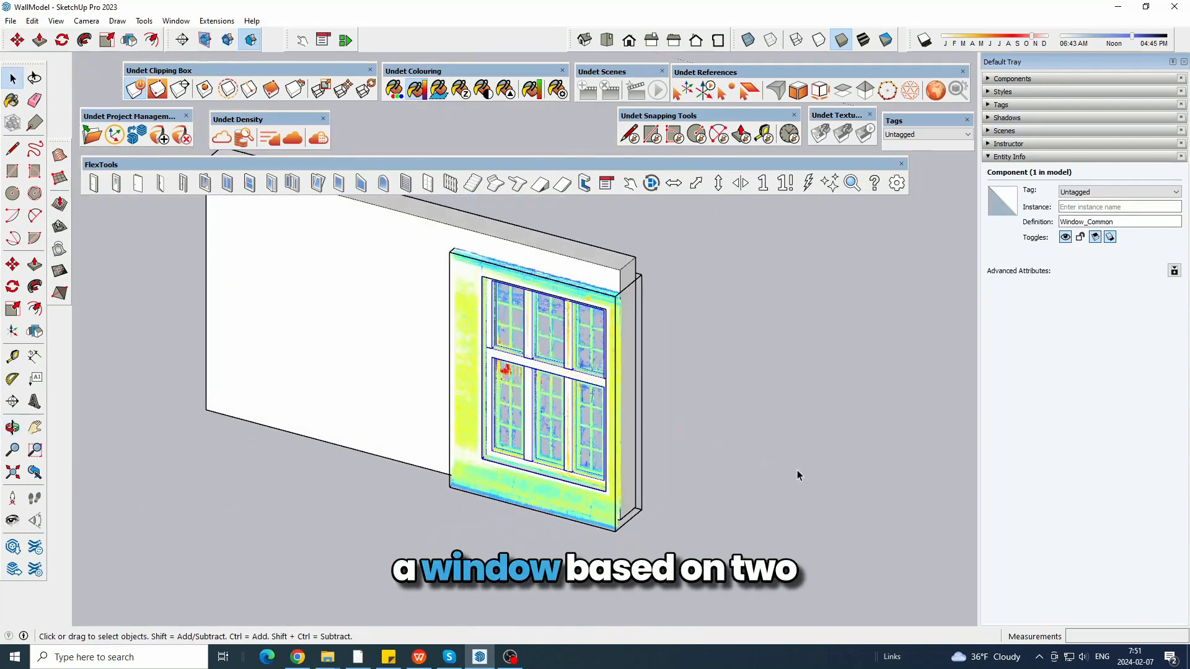
{"action": "left_click", "coordinate": [797, 470]}
{"action": "scroll", "coordinate": [480, 441], "scroll_direction": "up", "scroll_amount": 3}
{"action": "middle_click_drag", "start_coordinate": [480, 440], "coordinate": [617, 433]}
- Open the combined window component, view the component options of its upper casement window, and close them again
{"action": "double_click", "coordinate": [558, 337]}
{"action": "left_click", "coordinate": [539, 340]}
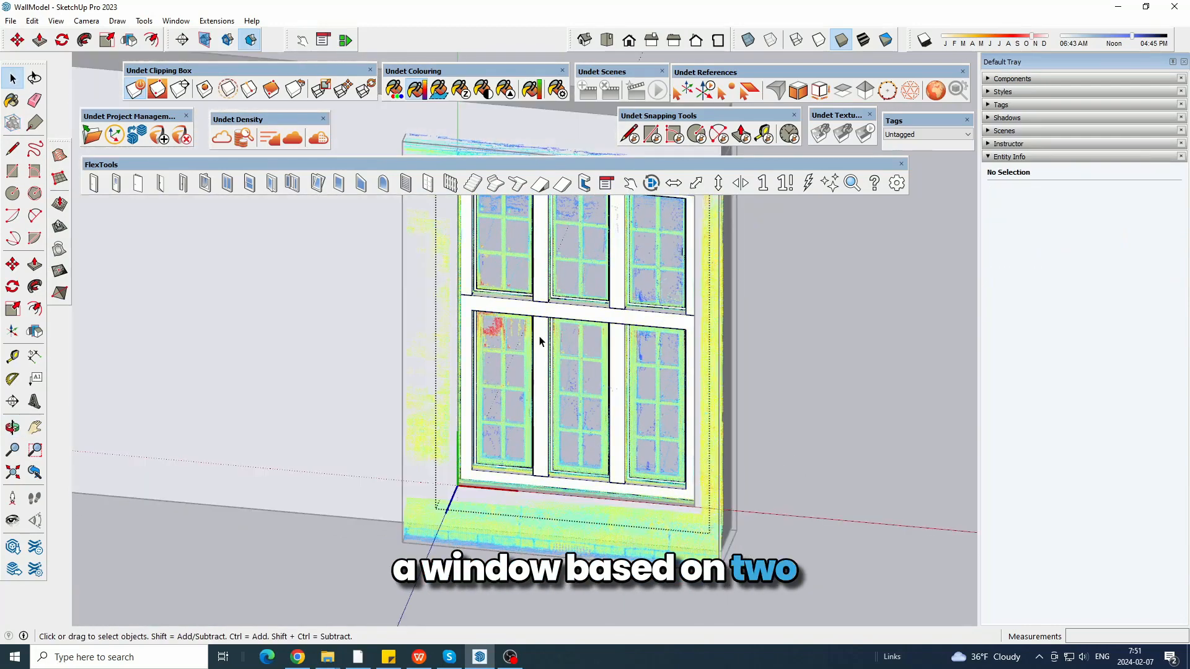
{"action": "left_click", "coordinate": [607, 183]}
{"action": "left_click", "coordinate": [616, 279]}
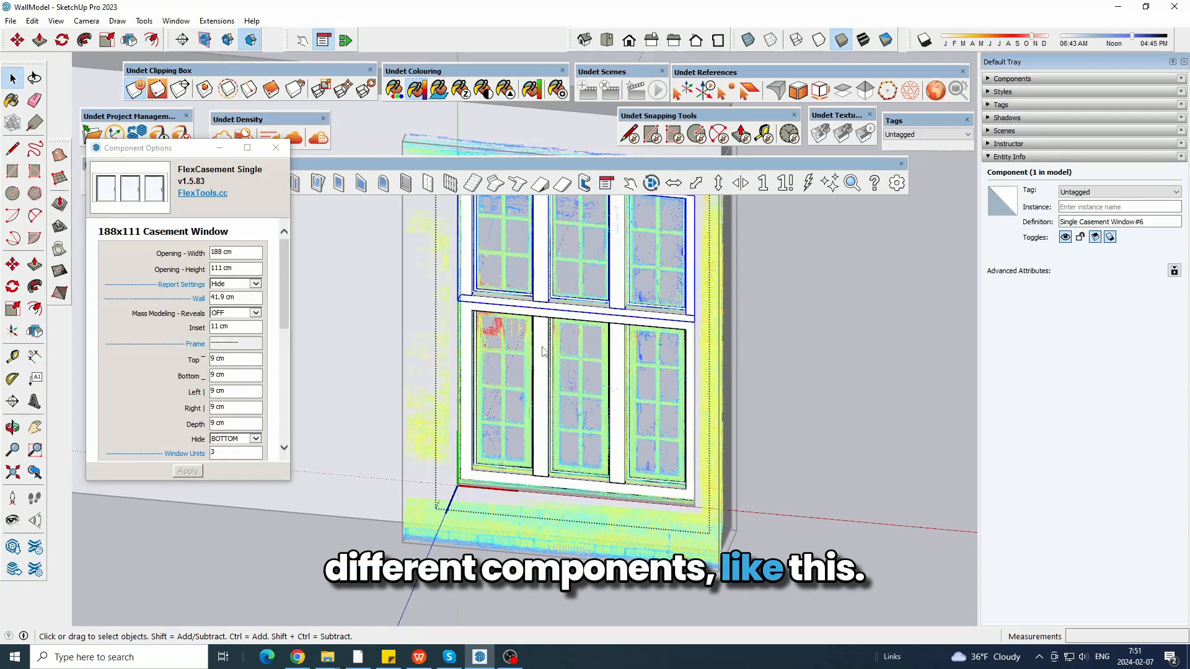
{"action": "key", "text": "Escape"}
{"action": "left_click", "coordinate": [632, 316]}
{"action": "left_click", "coordinate": [276, 147]}
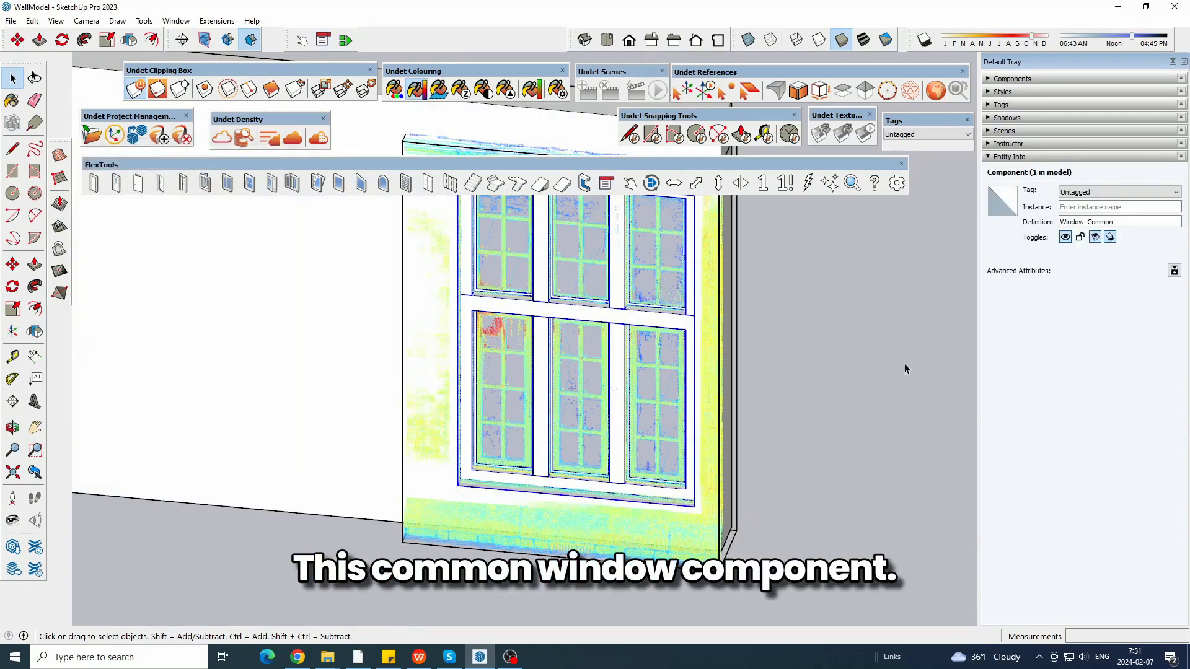
- Place a FlexTools fixed window on the blank wall beside the combined window
{"action": "left_click", "coordinate": [905, 363]}
{"action": "middle_click_drag", "start_coordinate": [559, 381], "coordinate": [561, 399]}
{"action": "scroll", "coordinate": [488, 340], "scroll_direction": "up", "scroll_amount": 3}
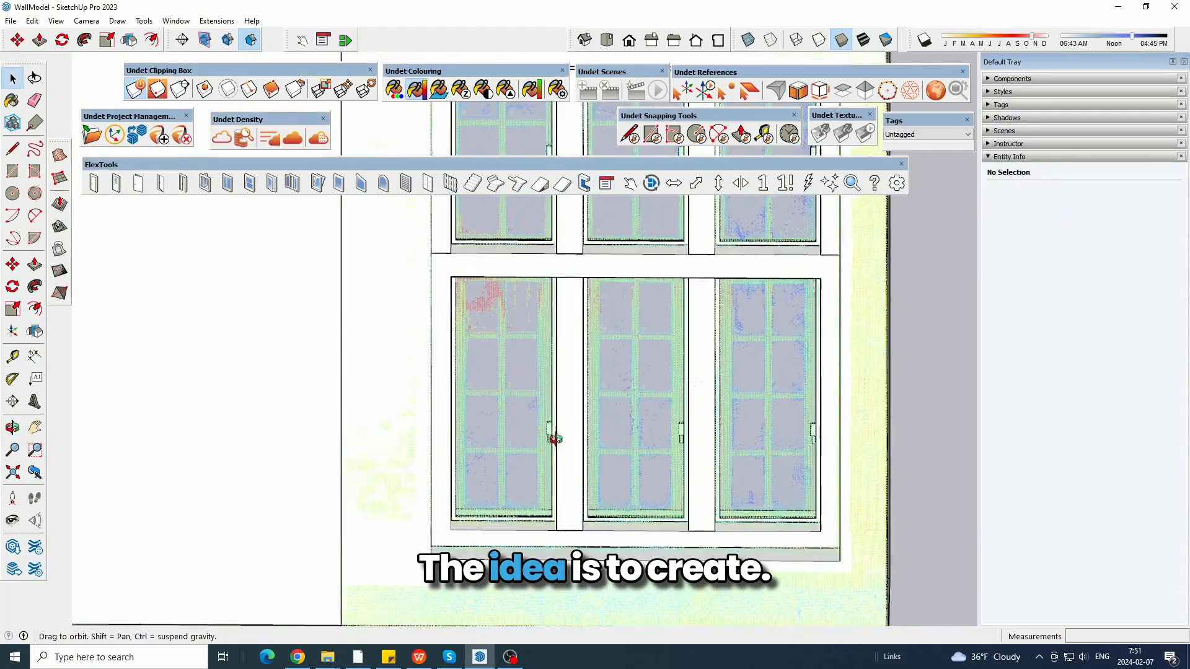
{"action": "middle_click_drag", "start_coordinate": [488, 342], "coordinate": [515, 278]}
{"action": "middle_click_drag", "start_coordinate": [452, 479], "coordinate": [479, 320]}
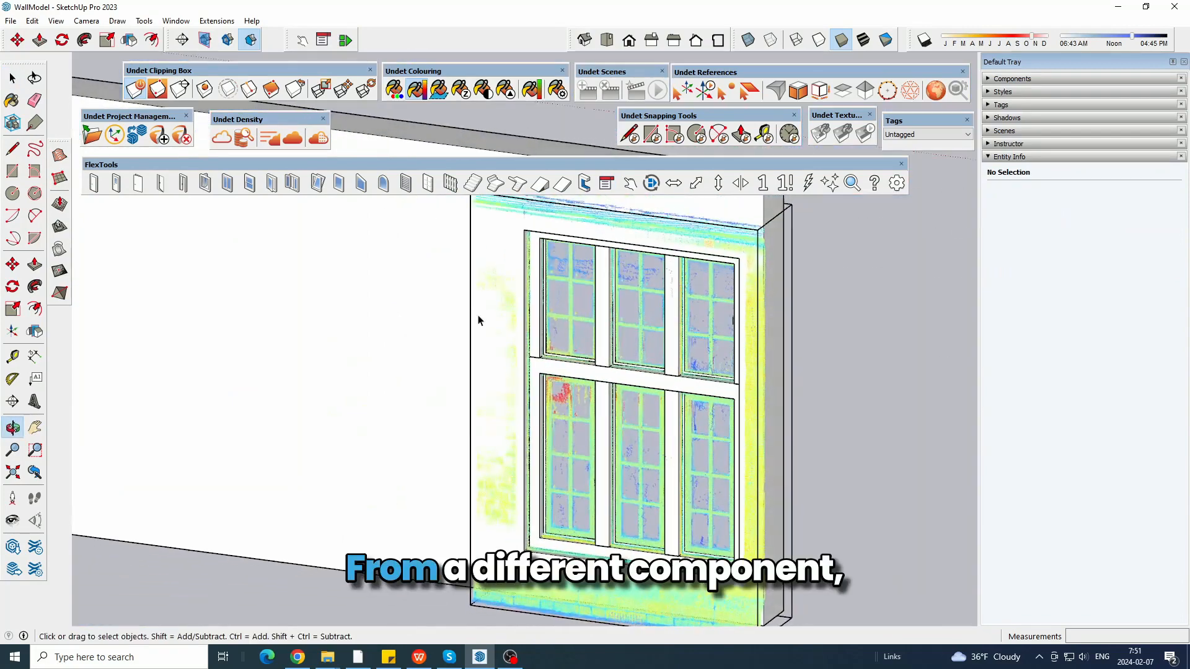
{"action": "left_click", "coordinate": [361, 184]}
{"action": "left_click", "coordinate": [317, 459]}
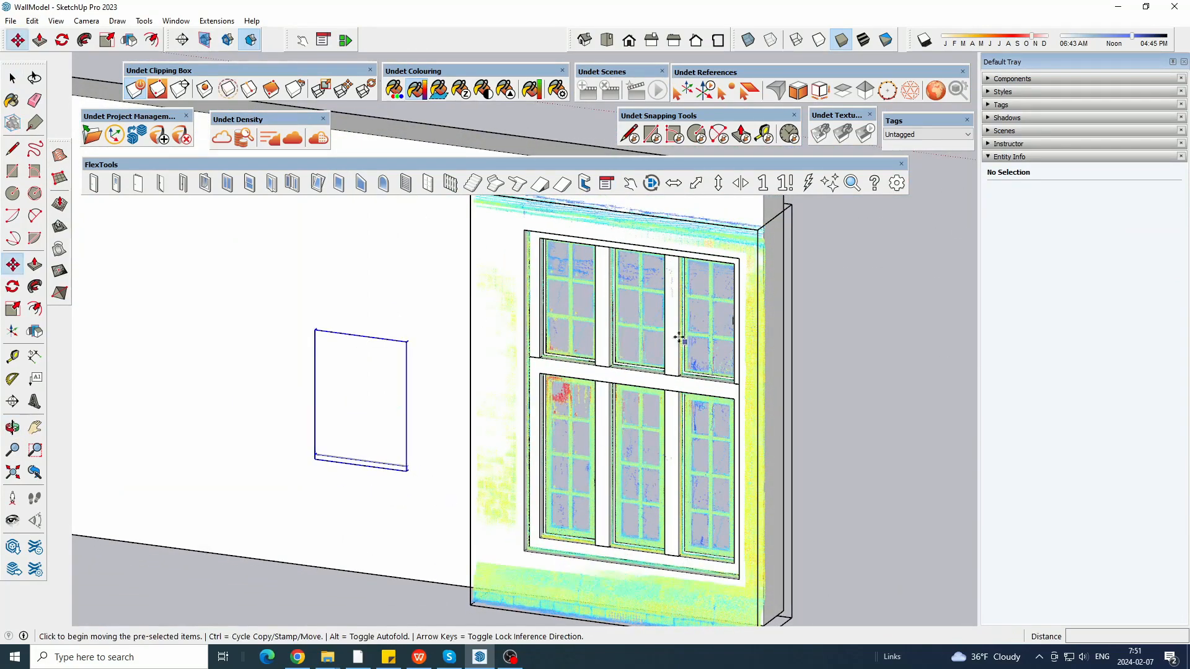
{"action": "key", "text": "space"}
{"action": "scroll", "coordinate": [679, 337], "scroll_direction": "down", "scroll_amount": 2}
{"action": "scroll", "coordinate": [490, 402], "scroll_direction": "up", "scroll_amount": 2}
- Turn off the sill of the new fixed window in its component options
{"action": "left_click", "coordinate": [603, 183]}
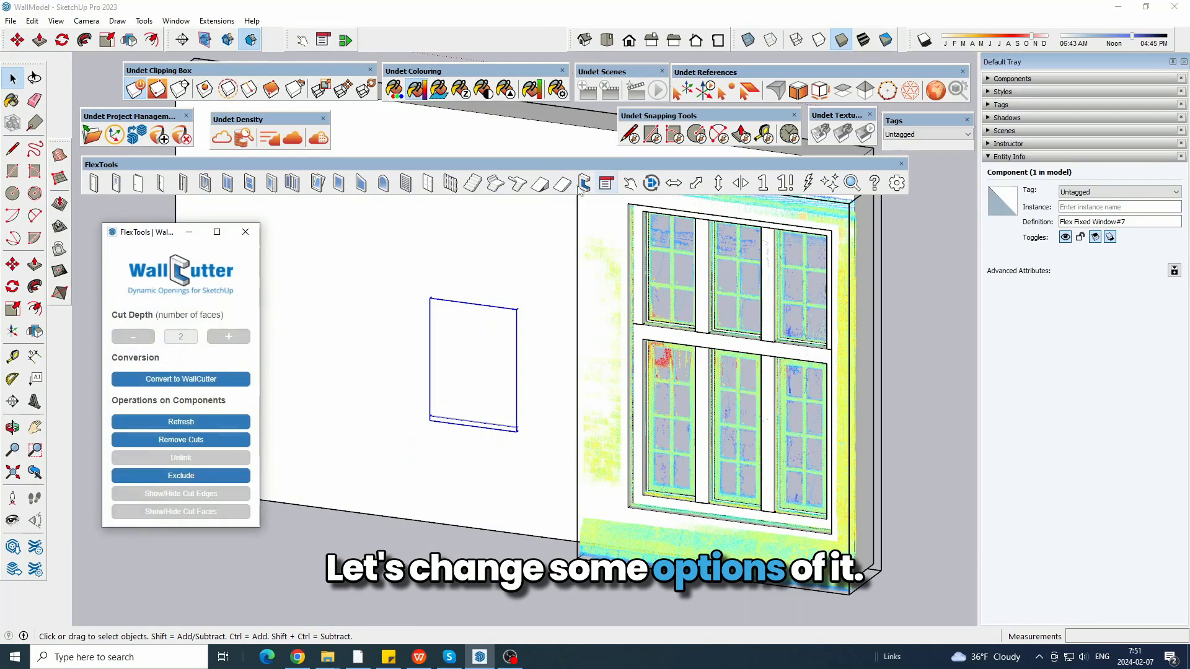
{"action": "left_click", "coordinate": [245, 231]}
{"action": "left_click", "coordinate": [606, 183]}
{"action": "left_click_drag", "start_coordinate": [286, 313], "coordinate": [286, 378]}
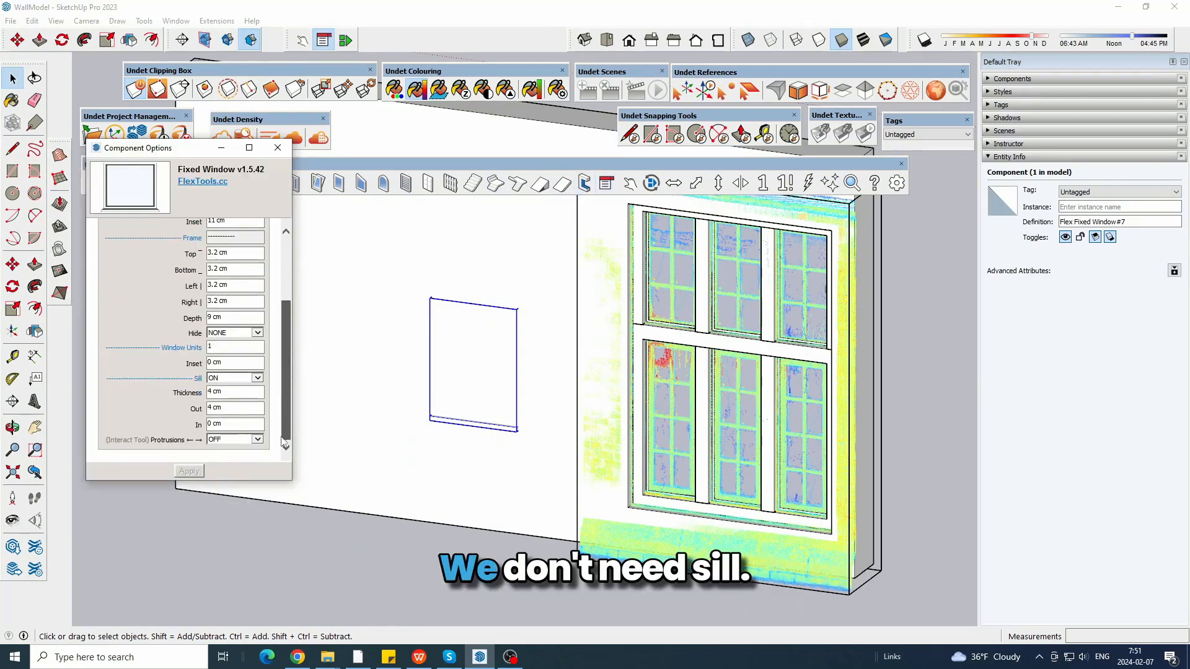
{"action": "left_click", "coordinate": [257, 378]}
{"action": "left_click", "coordinate": [222, 395]}
{"action": "left_click", "coordinate": [189, 471]}
- Move the fixed window by its lower corner off the wall into the free space beside the scanned section
{"action": "key", "text": "m"}
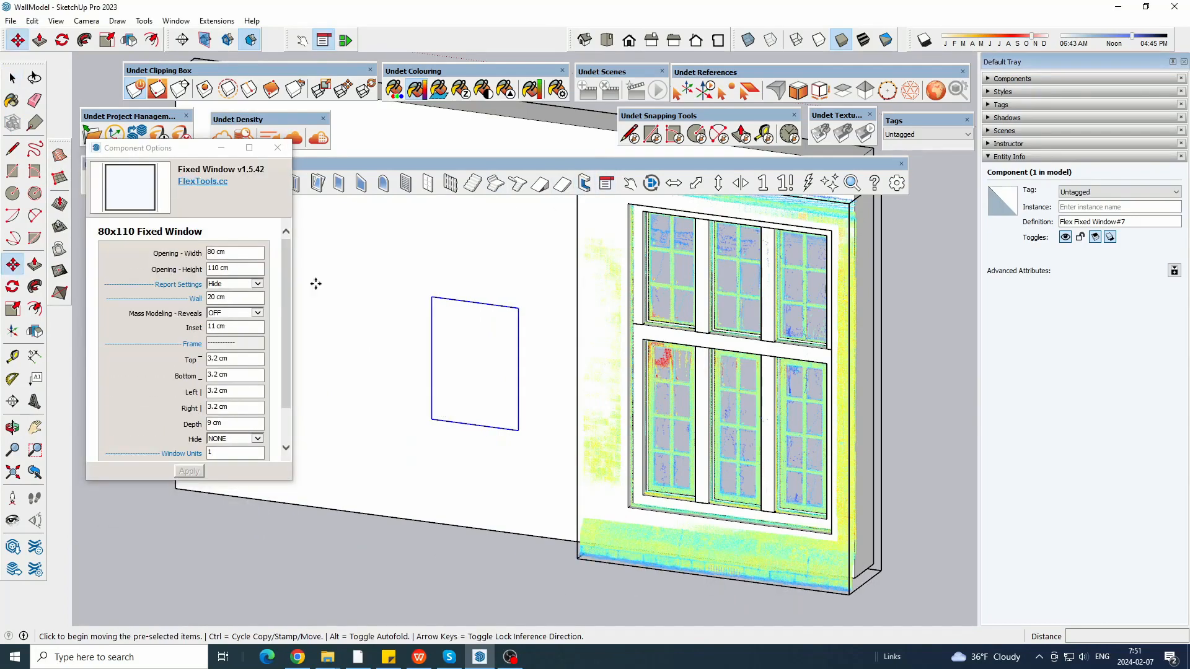
{"action": "scroll", "coordinate": [447, 414], "scroll_direction": "up", "scroll_amount": 1}
{"action": "left_click", "coordinate": [430, 417]}
{"action": "scroll", "coordinate": [443, 378], "scroll_direction": "down", "scroll_amount": 4}
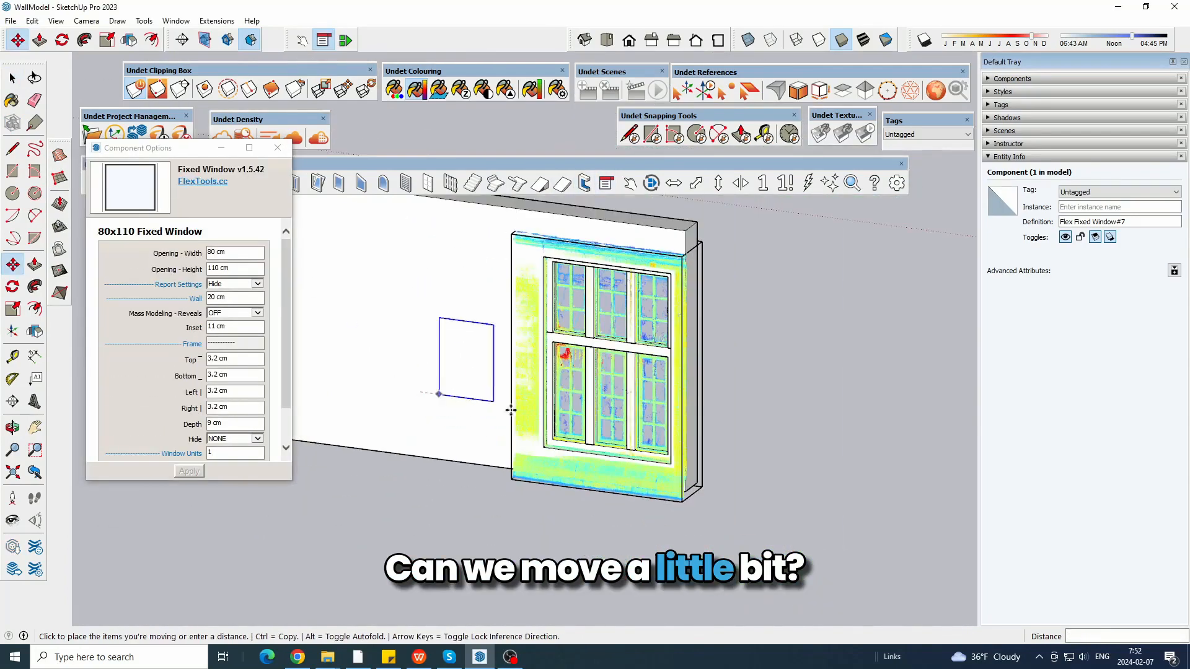
{"action": "left_click", "coordinate": [745, 481]}
{"action": "scroll", "coordinate": [740, 486], "scroll_direction": "up", "scroll_amount": 5}
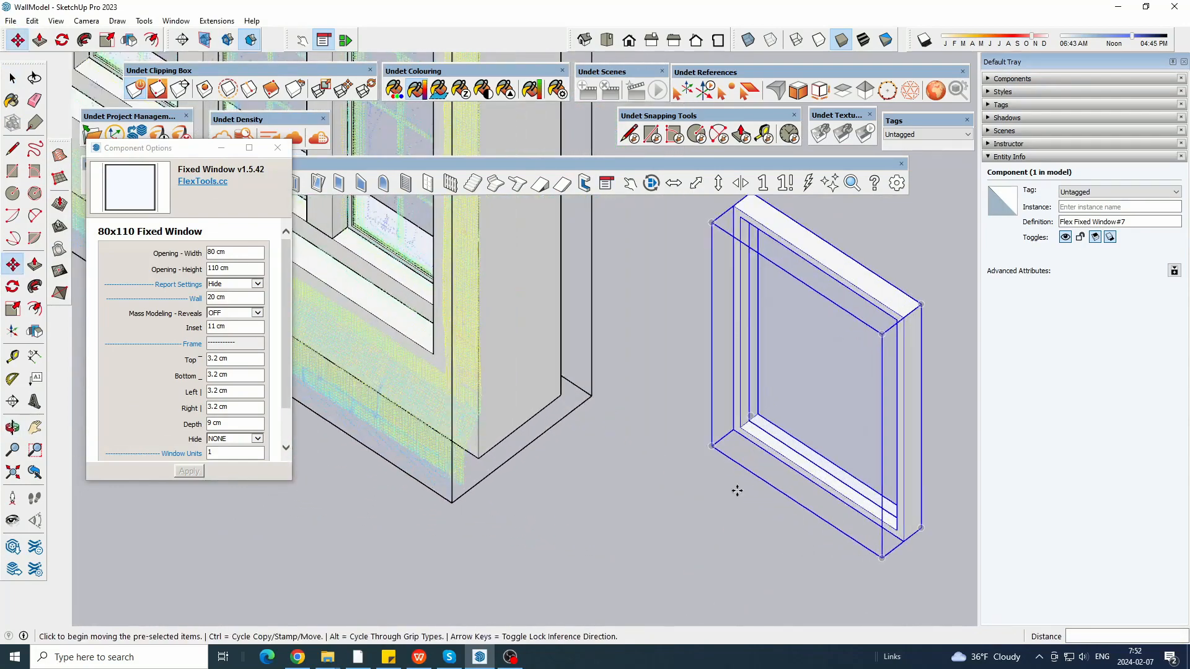
- Set the fixed window's frame depth to 1.5 cm
{"action": "left_click", "coordinate": [212, 423]}
{"action": "key", "text": "BackSpace"}
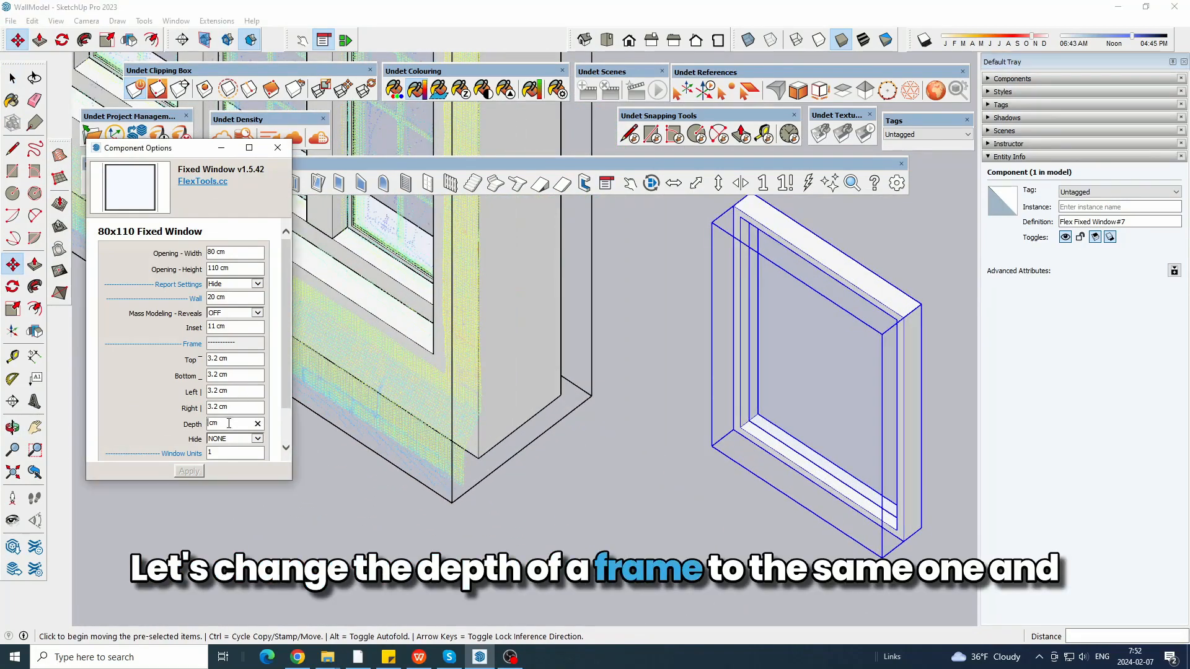
{"action": "left_click", "coordinate": [189, 472]}
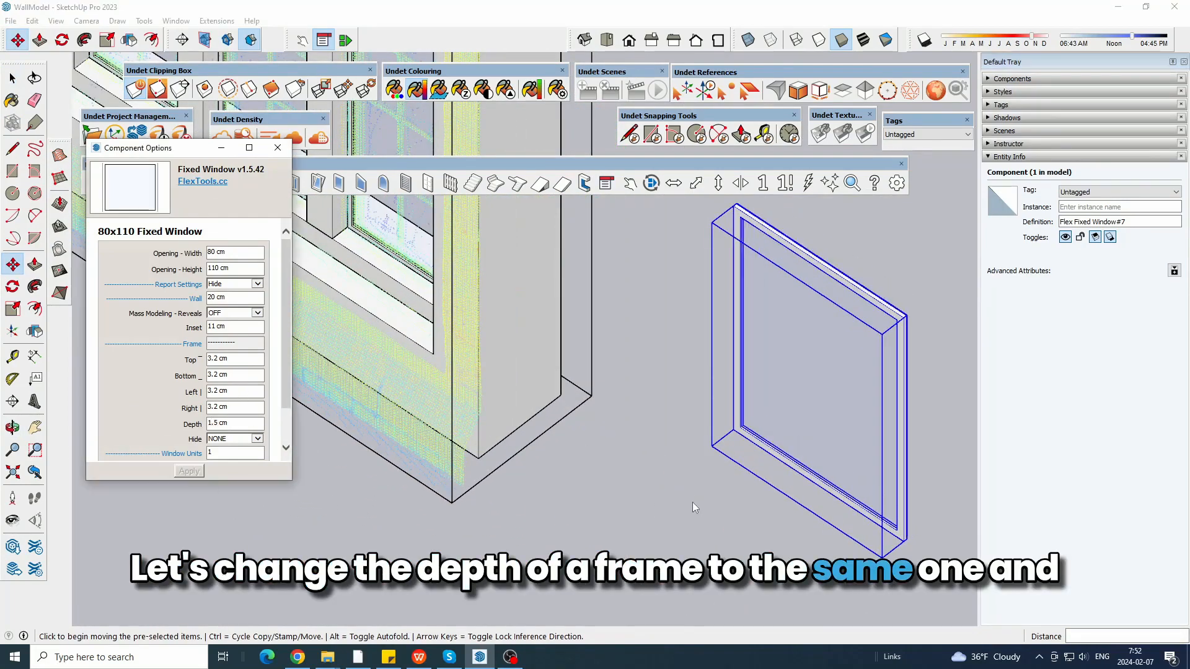
{"action": "scroll", "coordinate": [657, 507], "scroll_direction": "down", "scroll_amount": 3}
{"action": "middle_click_drag", "start_coordinate": [631, 508], "coordinate": [615, 348]}
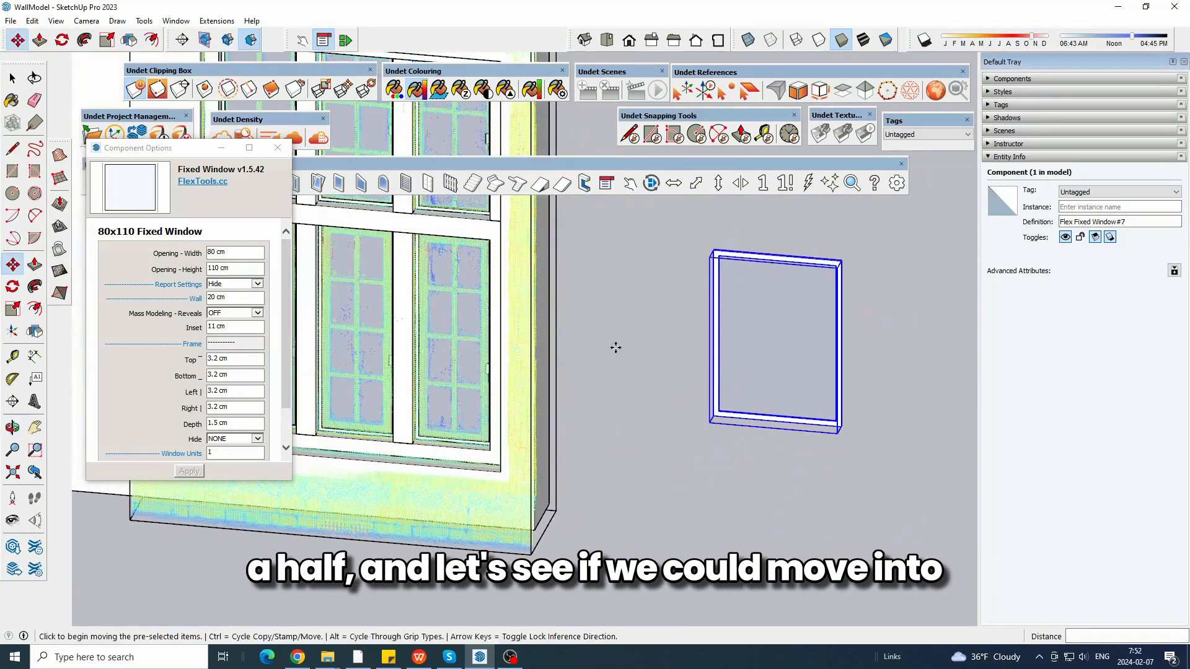
- Move the fixed window by its lower-left corner into the lower-left casement of the combined window
{"action": "left_click", "coordinate": [710, 422]}
{"action": "scroll", "coordinate": [765, 404], "scroll_direction": "down", "scroll_amount": 3}
{"action": "middle_click_drag", "start_coordinate": [765, 404], "coordinate": [641, 513]}
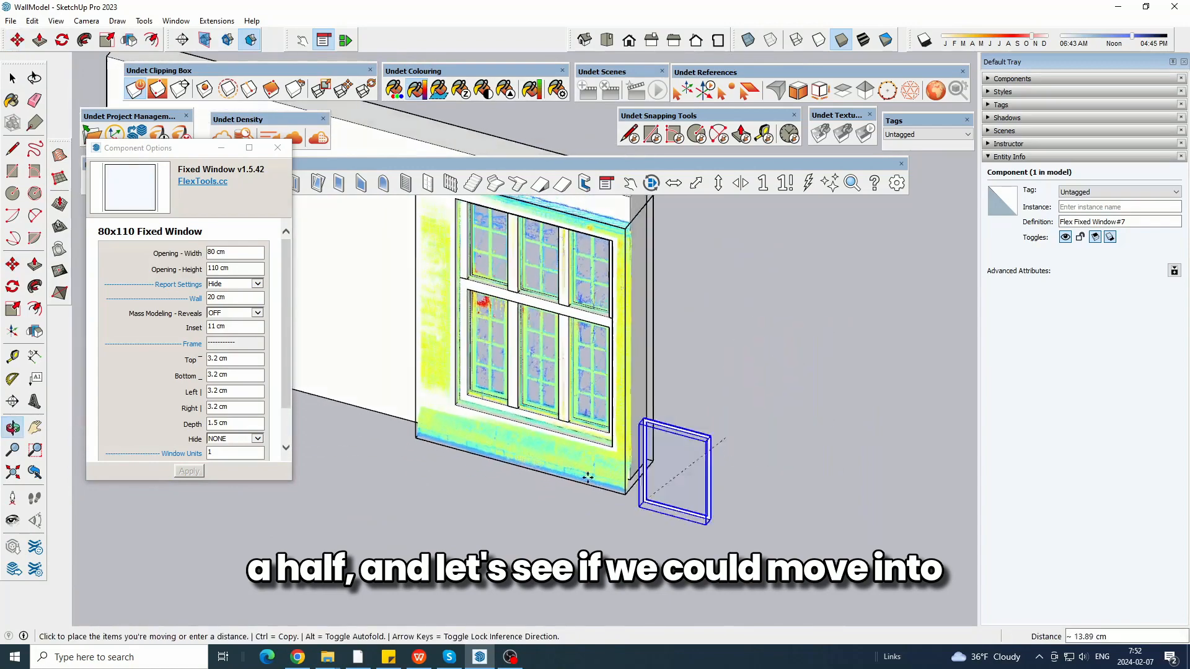
{"action": "scroll", "coordinate": [489, 380], "scroll_direction": "up", "scroll_amount": 4}
{"action": "scroll", "coordinate": [490, 385], "scroll_direction": "up", "scroll_amount": 6}
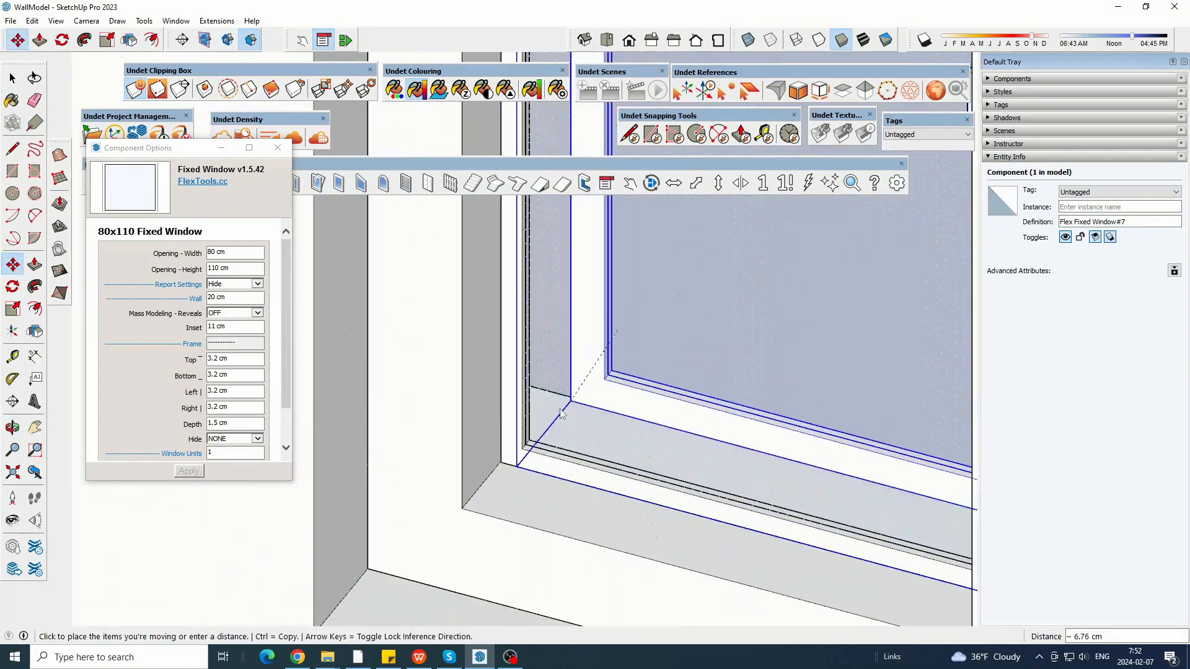
{"action": "left_click", "coordinate": [653, 305]}
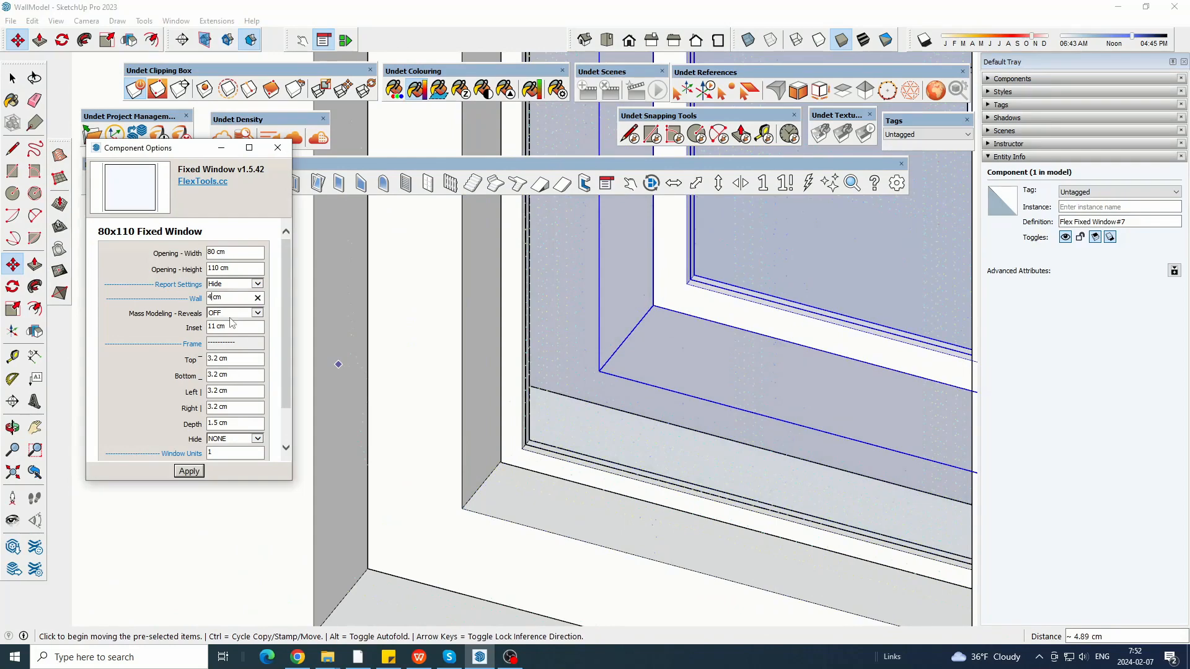
- Set the fixed window's wall thickness to 41.9 cm and try to snap it onto the lower-left casement's corner
{"action": "type", "text": "1.9"}
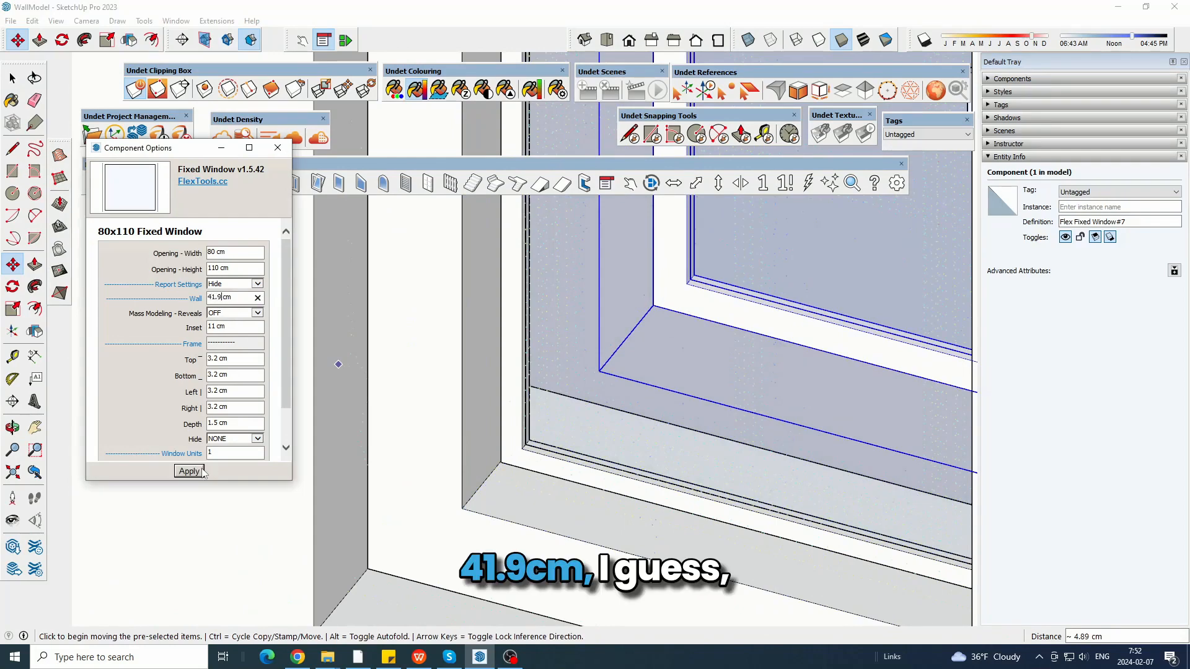
{"action": "left_click", "coordinate": [675, 330]}
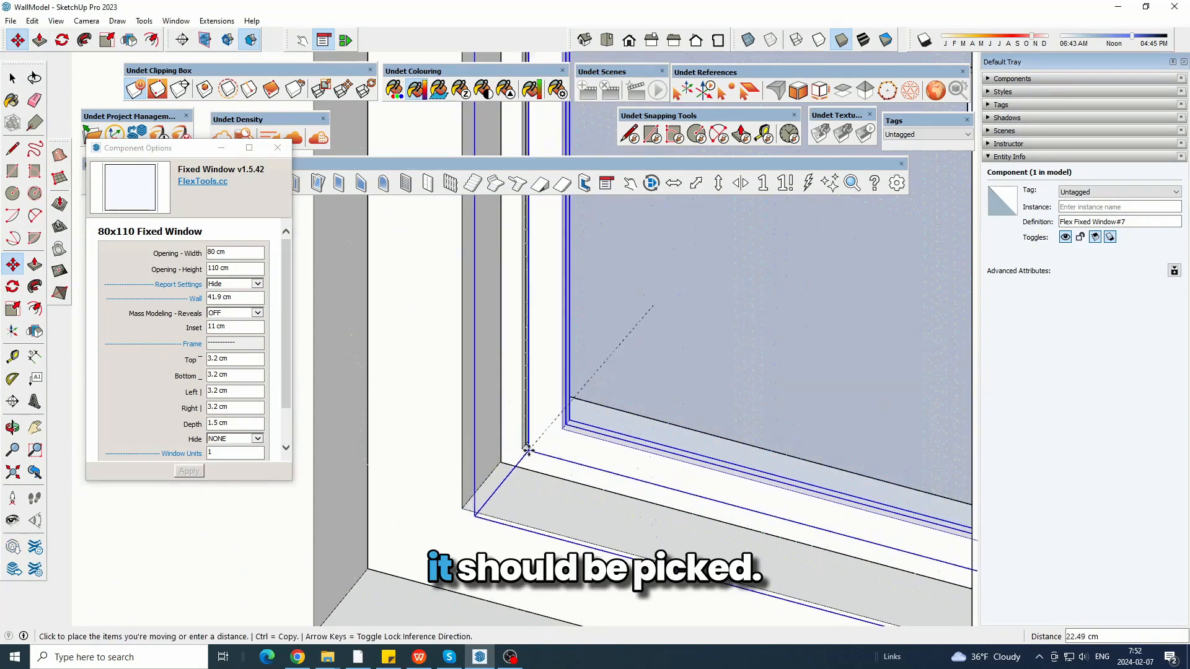
{"action": "scroll", "coordinate": [536, 454], "scroll_direction": "up", "scroll_amount": 3}
{"action": "left_click", "coordinate": [548, 447]}
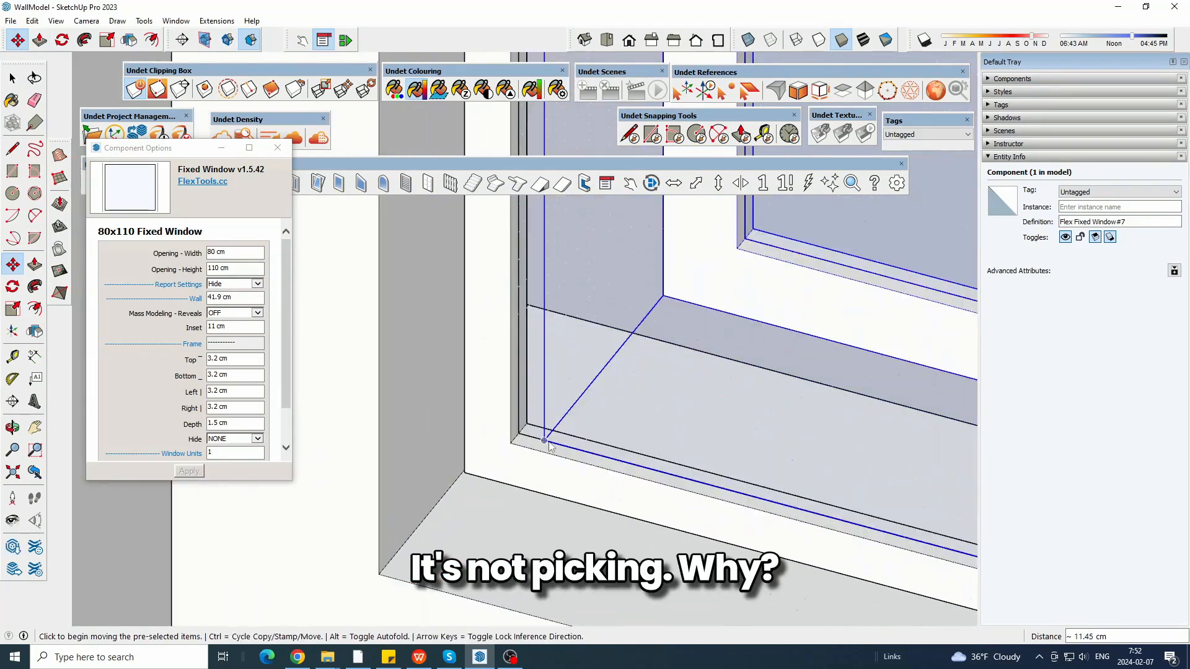
- Try to snap the fixed window by its lower-right corner into the lower-left casement
{"action": "scroll", "coordinate": [548, 436], "scroll_direction": "down", "scroll_amount": 5}
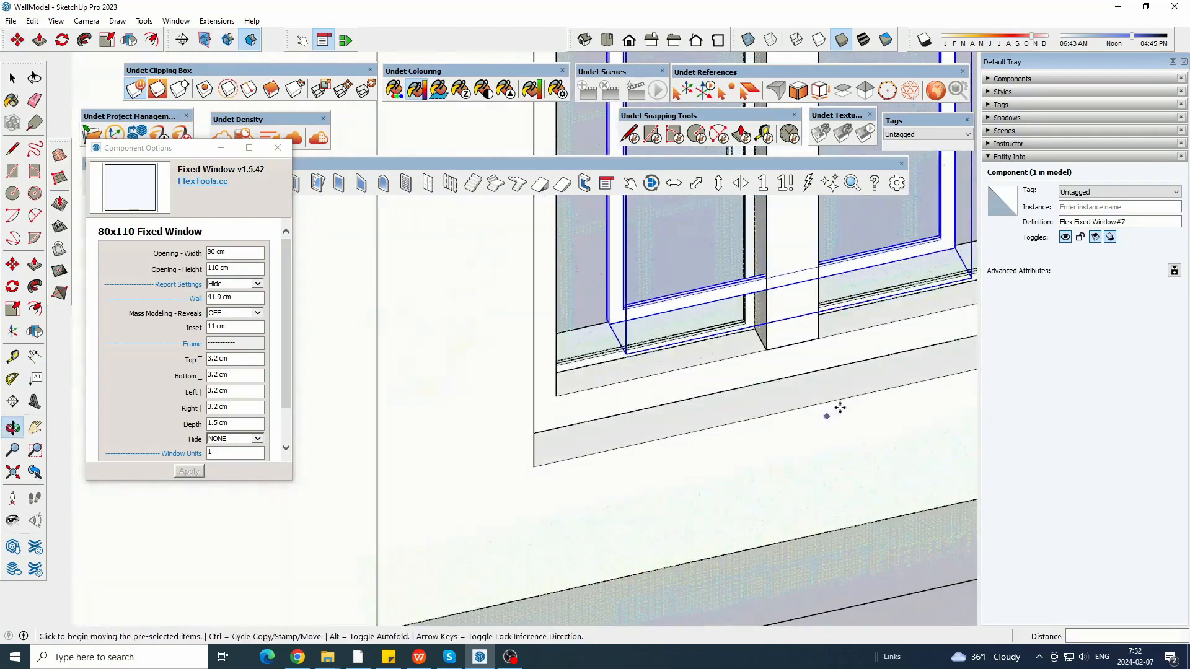
{"action": "scroll", "coordinate": [797, 404], "scroll_direction": "up", "scroll_amount": 4}
{"action": "left_click", "coordinate": [626, 405]}
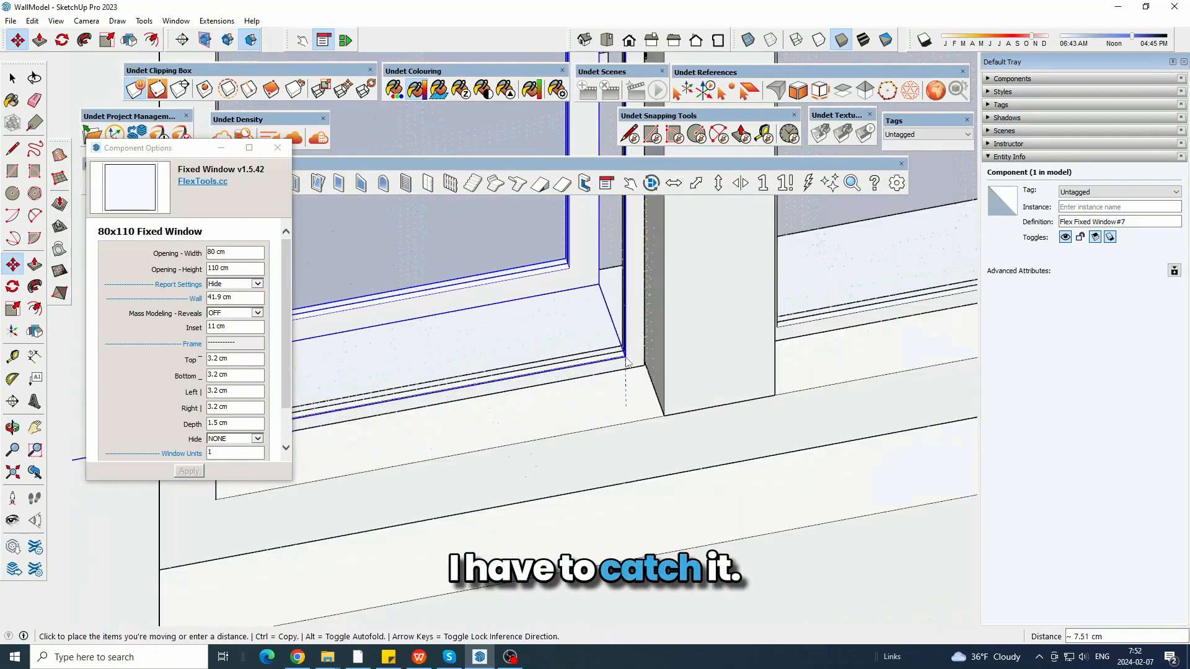
{"action": "scroll", "coordinate": [628, 358], "scroll_direction": "down", "scroll_amount": 4}
{"action": "scroll", "coordinate": [695, 422], "scroll_direction": "up", "scroll_amount": 4}
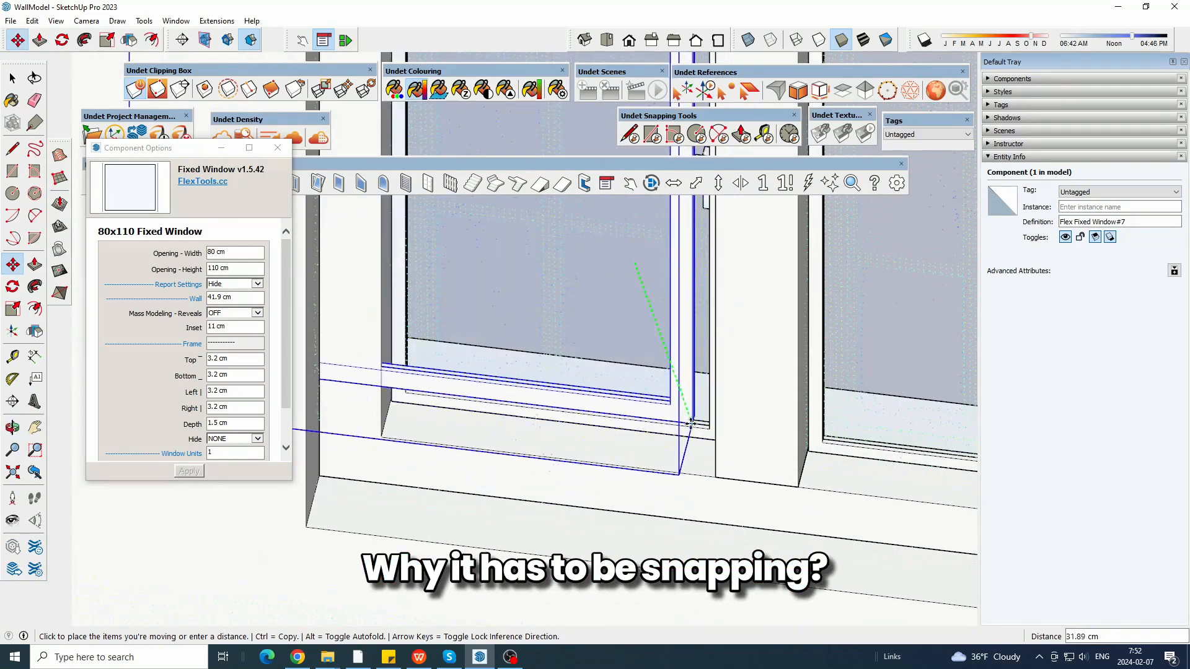
{"action": "scroll", "coordinate": [685, 434], "scroll_direction": "down", "scroll_amount": 3}
{"action": "left_click", "coordinate": [671, 372]}
{"action": "scroll", "coordinate": [626, 415], "scroll_direction": "down", "scroll_amount": 2}
{"action": "middle_click_drag", "start_coordinate": [593, 443], "coordinate": [589, 428]}
- Scale the fixed window's width down to 27.2 cm, narrower than the lower-left casement
{"action": "key", "text": "s"}
{"action": "left_click", "coordinate": [477, 293]}
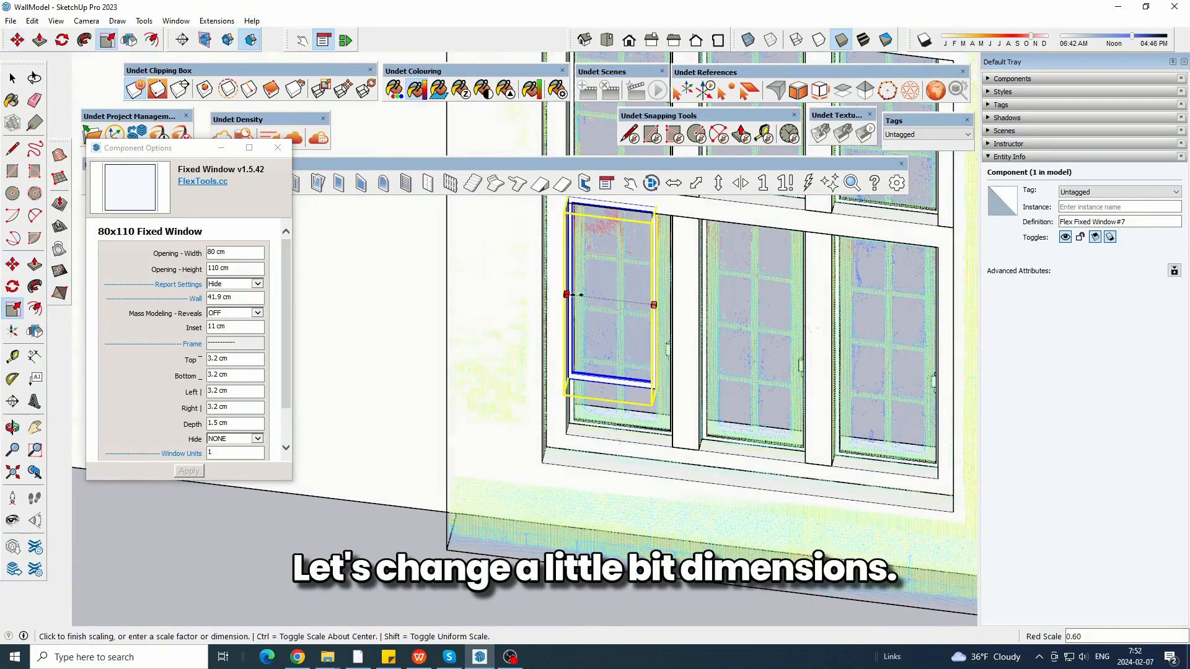
{"action": "left_click", "coordinate": [615, 231]}
{"action": "scroll", "coordinate": [644, 347], "scroll_direction": "up", "scroll_amount": 4}
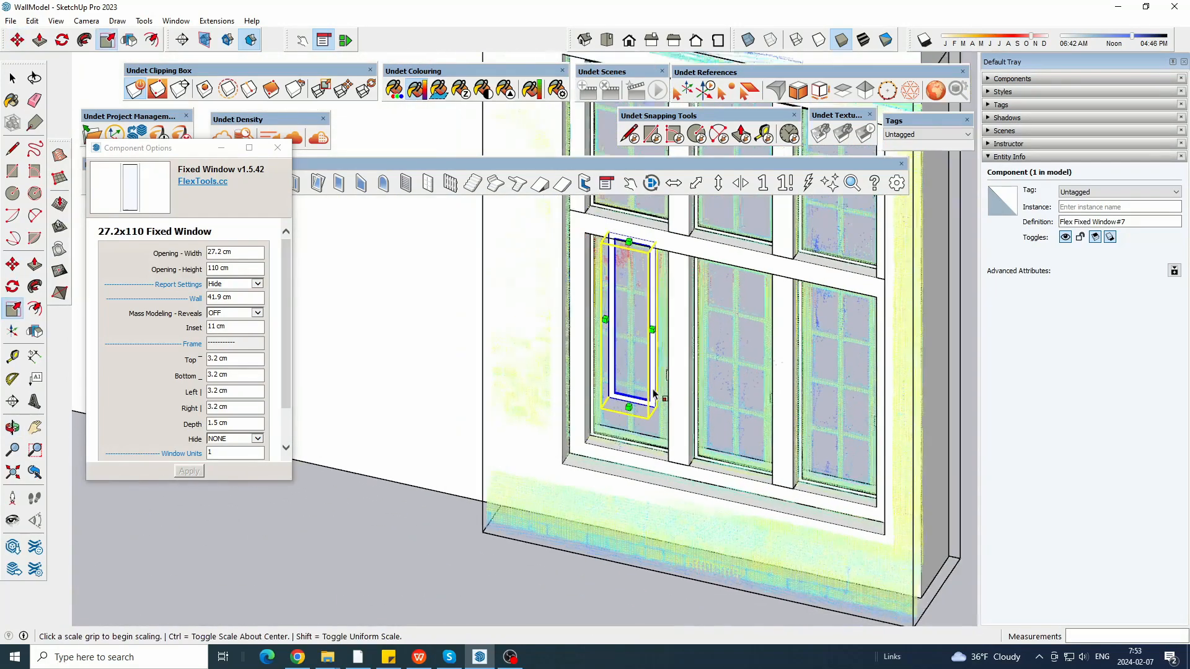
{"action": "scroll", "coordinate": [688, 412], "scroll_direction": "up", "scroll_amount": 3}
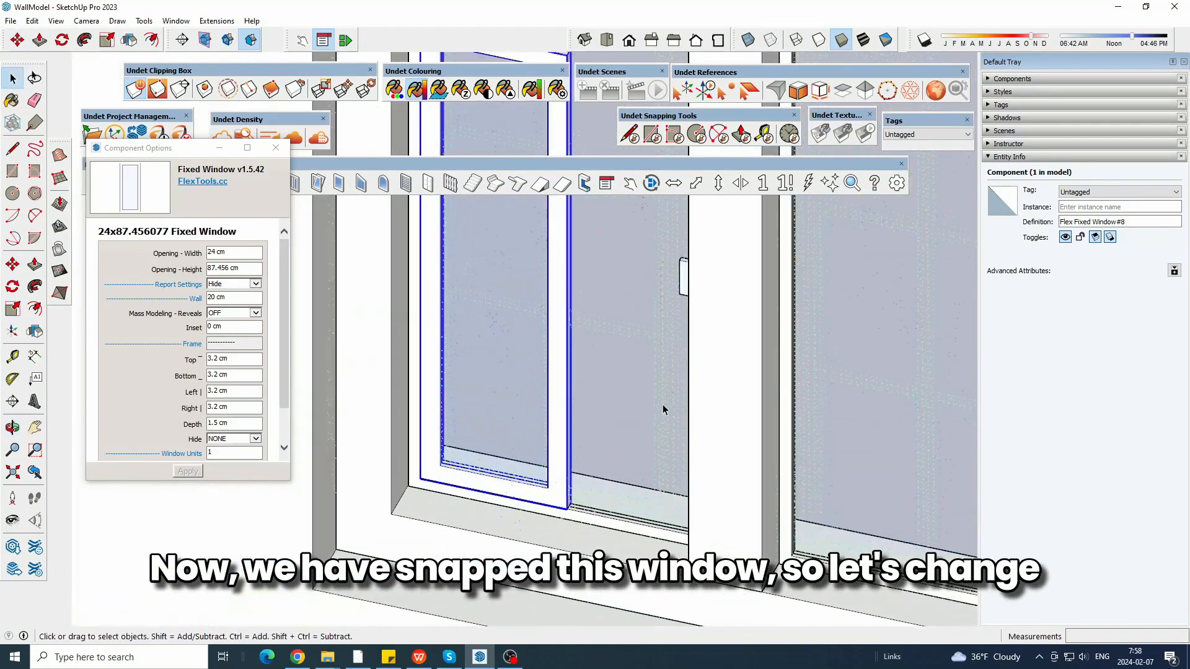
- Scale the snapped fixed window's width to 44.267 cm to fill the lower-left casement
{"action": "middle_click_drag", "start_coordinate": [663, 410], "coordinate": [719, 466]}
{"action": "key", "text": "s"}
{"action": "left_click", "coordinate": [647, 327]}
{"action": "scroll", "coordinate": [744, 455], "scroll_direction": "up", "scroll_amount": 2}
{"action": "left_click", "coordinate": [746, 449]}
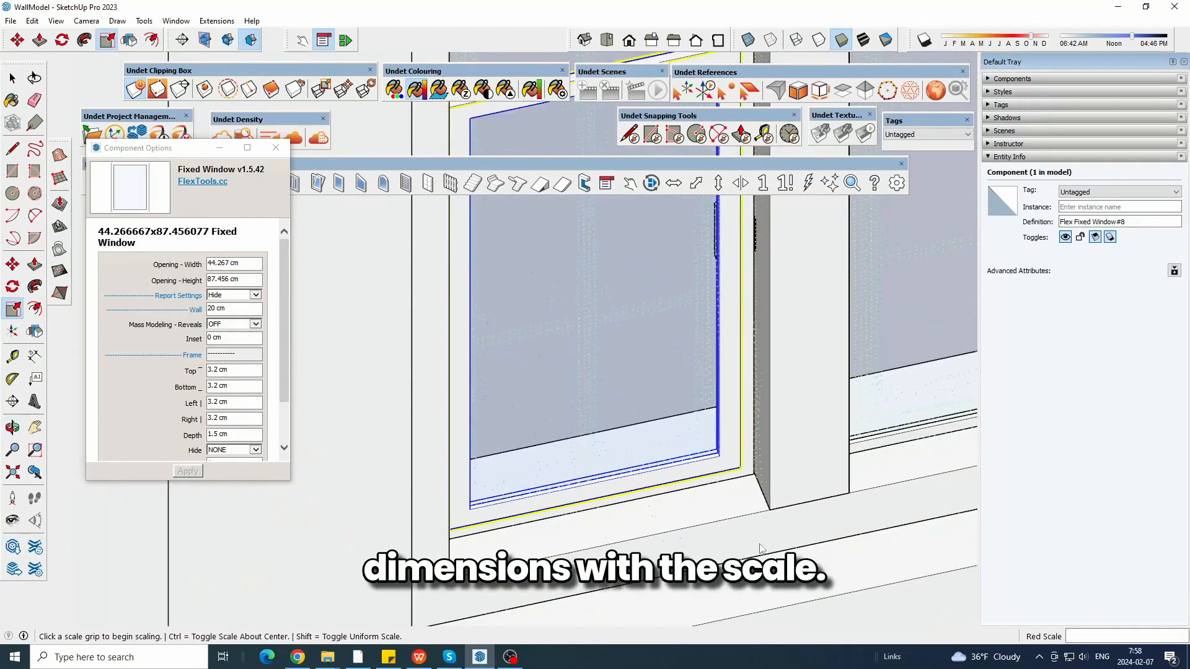
- Scale the fixed window's height up to the top edge of the lower-left casement, 135.6 cm
{"action": "scroll", "coordinate": [761, 545], "scroll_direction": "down", "scroll_amount": 3}
{"action": "middle_click_drag", "start_coordinate": [761, 545], "coordinate": [670, 558]}
{"action": "left_click", "coordinate": [674, 507]}
{"action": "scroll", "coordinate": [611, 381], "scroll_direction": "up", "scroll_amount": 3}
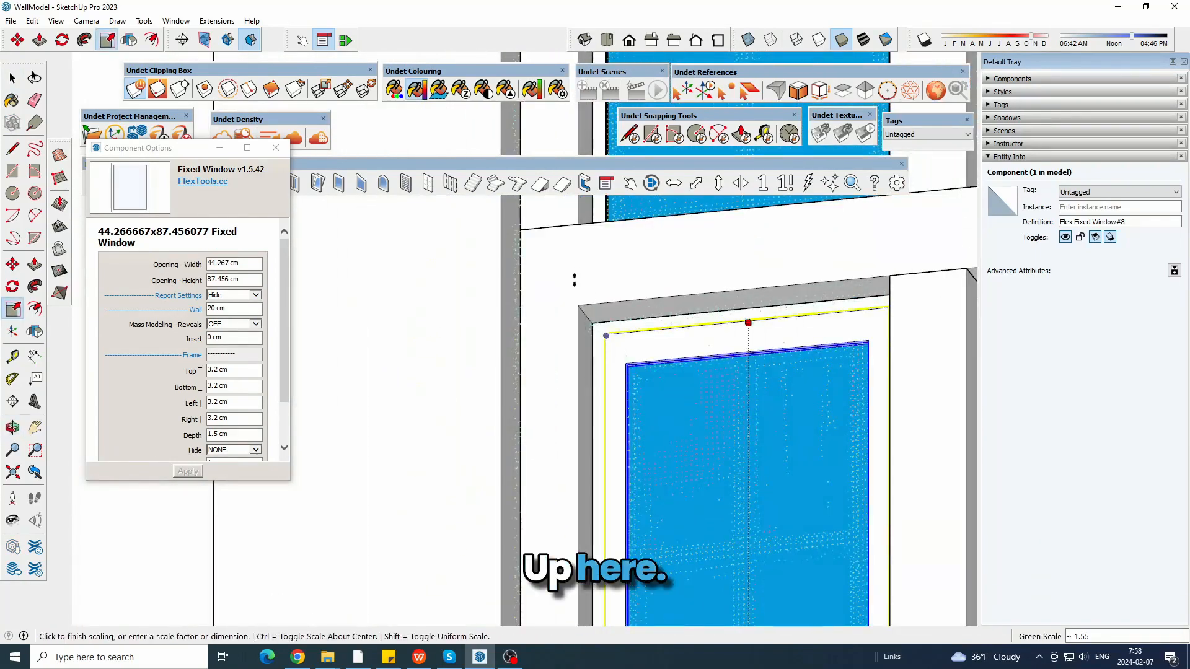
{"action": "left_click", "coordinate": [574, 292]}
{"action": "scroll", "coordinate": [689, 518], "scroll_direction": "up", "scroll_amount": 1}
{"action": "key", "text": "space"}
{"action": "key", "text": "s"}
{"action": "left_click", "coordinate": [751, 333]}
{"action": "left_click", "coordinate": [633, 280]}
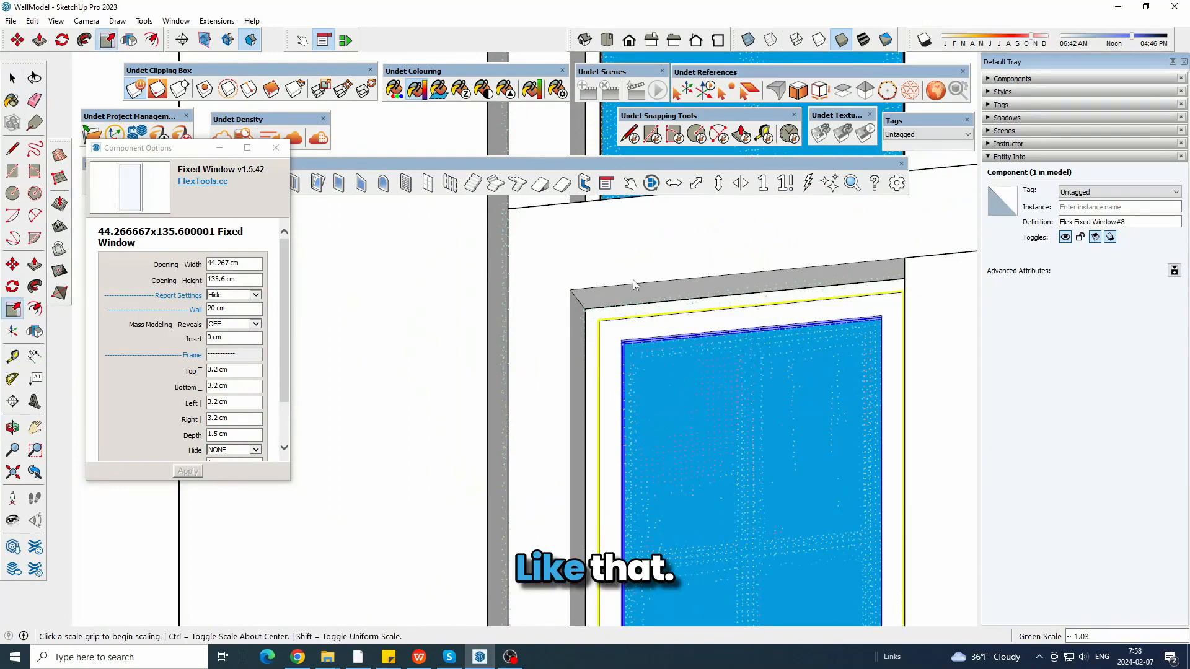
- Examine how the fixed window fits the lower-left casement and the scan, from the front and at its lower corner up close
{"action": "left_click", "coordinate": [7, 82]}
{"action": "scroll", "coordinate": [621, 258], "scroll_direction": "down", "scroll_amount": 4}
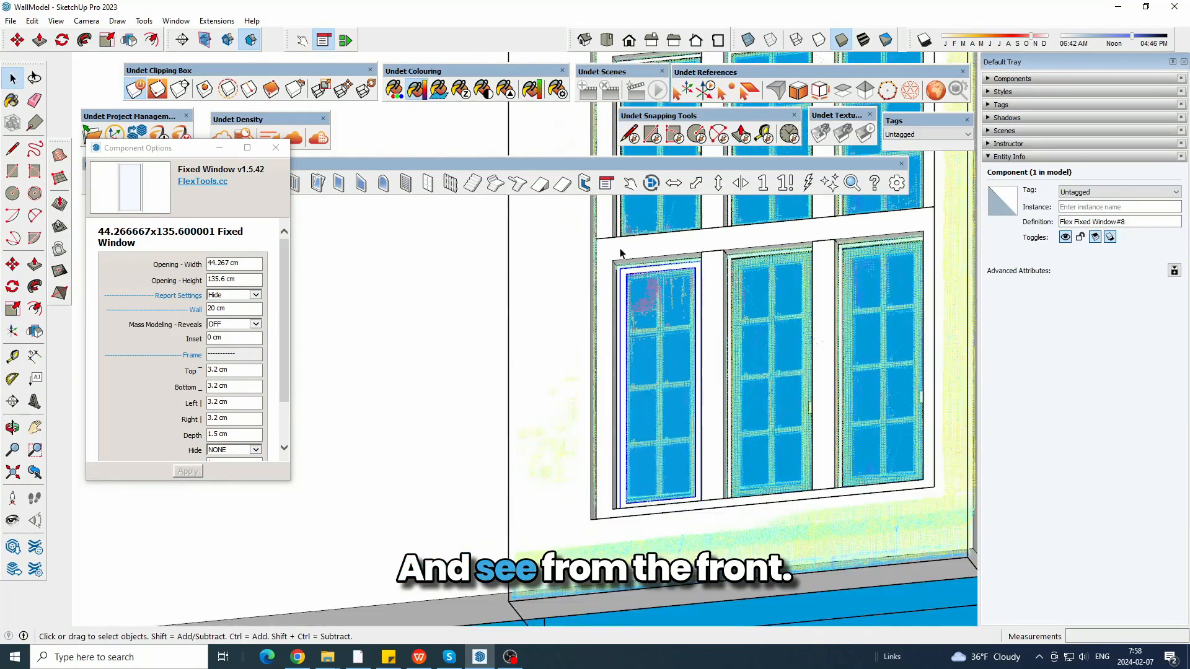
{"action": "middle_click_drag", "start_coordinate": [622, 255], "coordinate": [729, 379]}
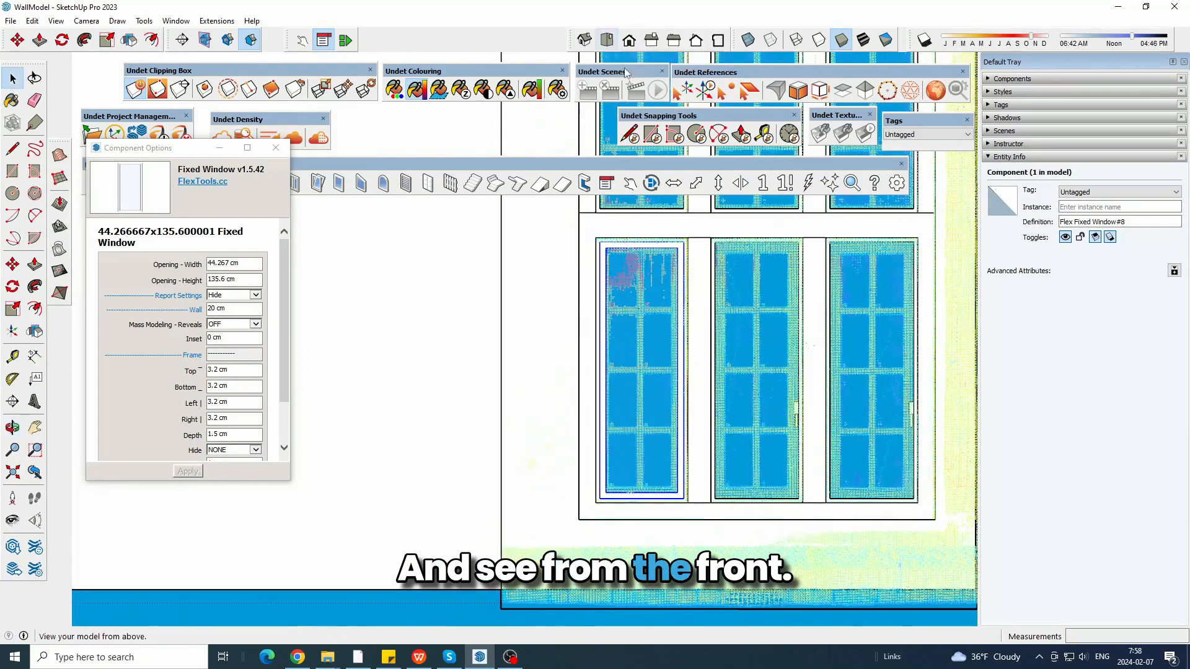
{"action": "middle_click_drag", "start_coordinate": [675, 426], "coordinate": [510, 544]}
{"action": "scroll", "coordinate": [583, 502], "scroll_direction": "up", "scroll_amount": 3}
{"action": "scroll", "coordinate": [537, 545], "scroll_direction": "up", "scroll_amount": 2}
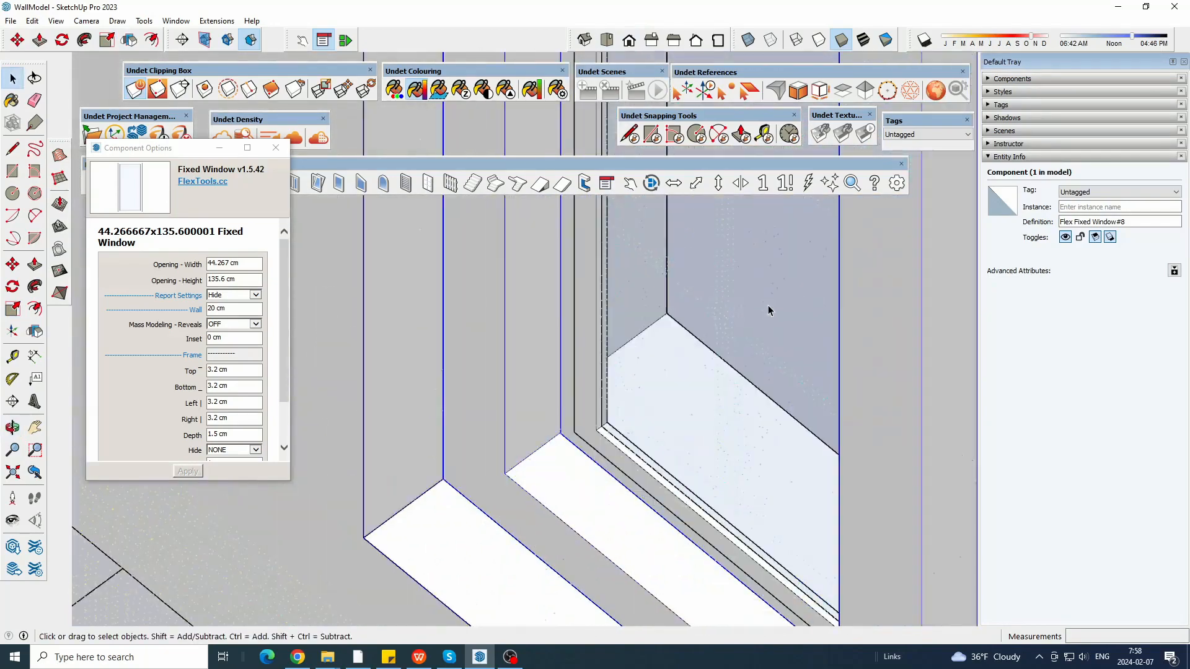
{"action": "scroll", "coordinate": [768, 311], "scroll_direction": "down", "scroll_amount": 4}
{"action": "middle_click_drag", "start_coordinate": [314, 549], "coordinate": [570, 288]}
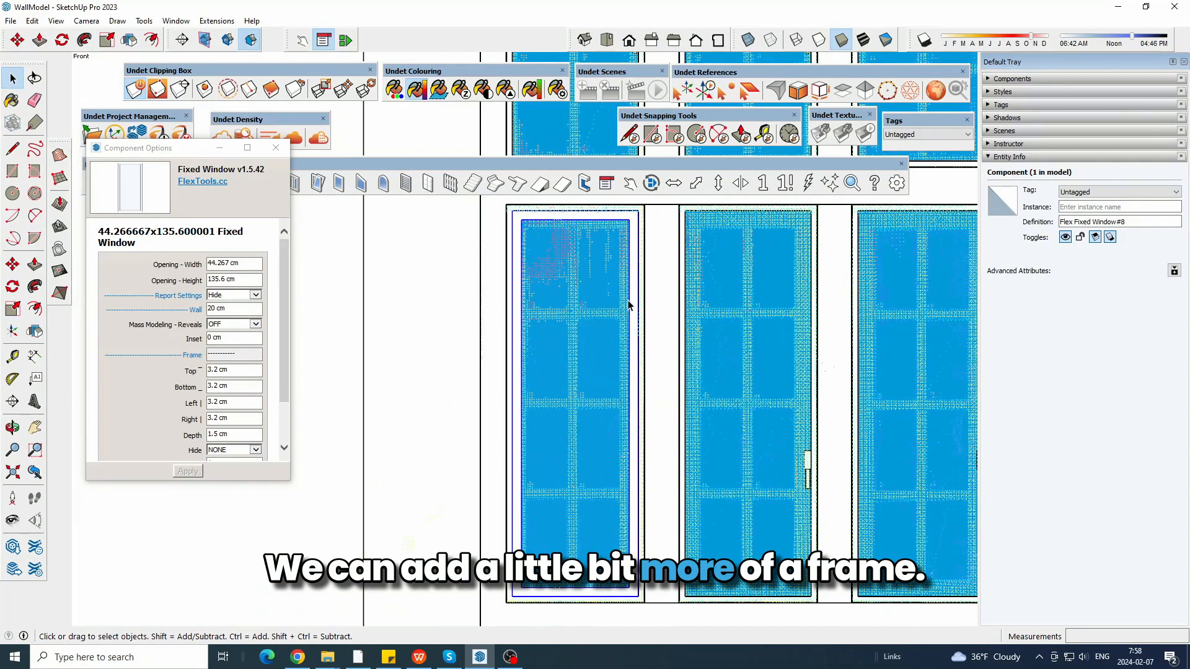
- Set the lower-left fixed window's frame widths to 5 cm and apply the change
{"action": "double_click", "coordinate": [216, 371]}
{"action": "type", "text": "5"}
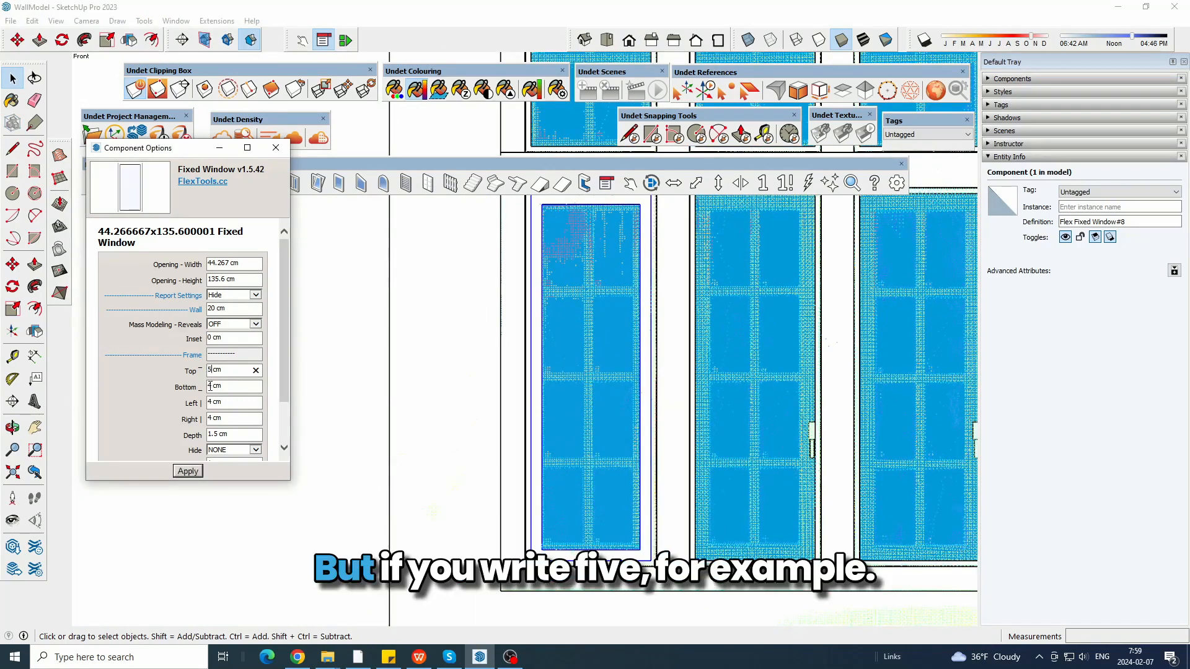
{"action": "double_click", "coordinate": [215, 418]}
{"action": "type", "text": "5"}
{"action": "left_click", "coordinate": [188, 471]}
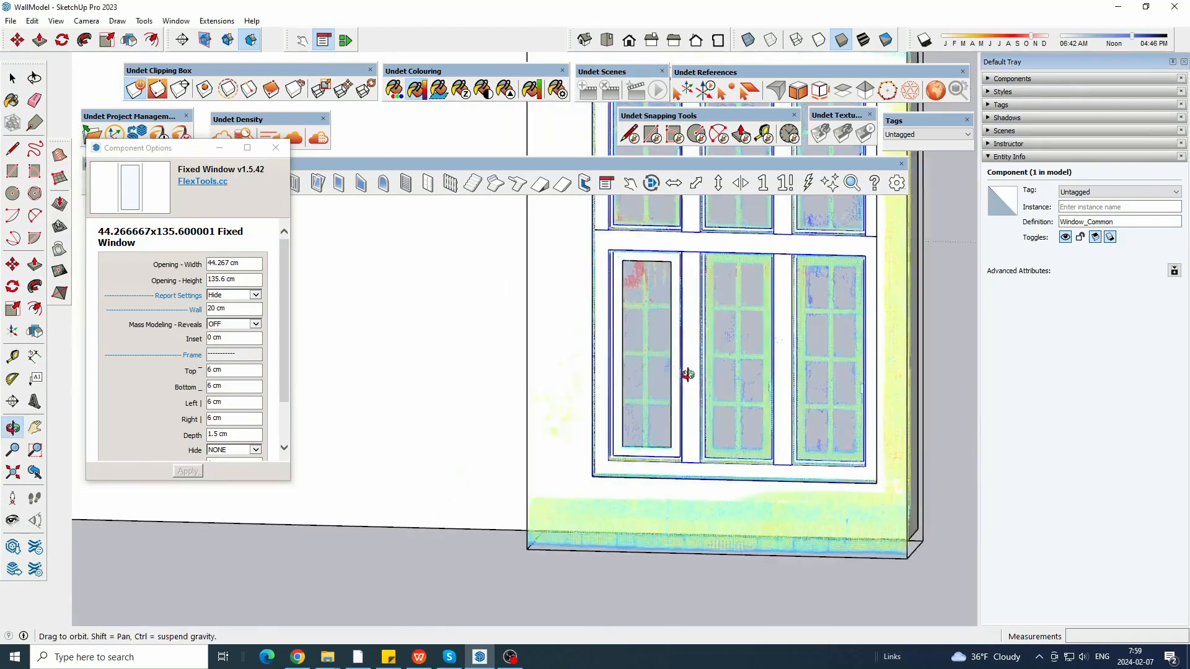
- Copy the lower-left fixed window by its lower-left corner into the upper-left casement
{"action": "middle_click_drag", "start_coordinate": [687, 375], "coordinate": [632, 417]}
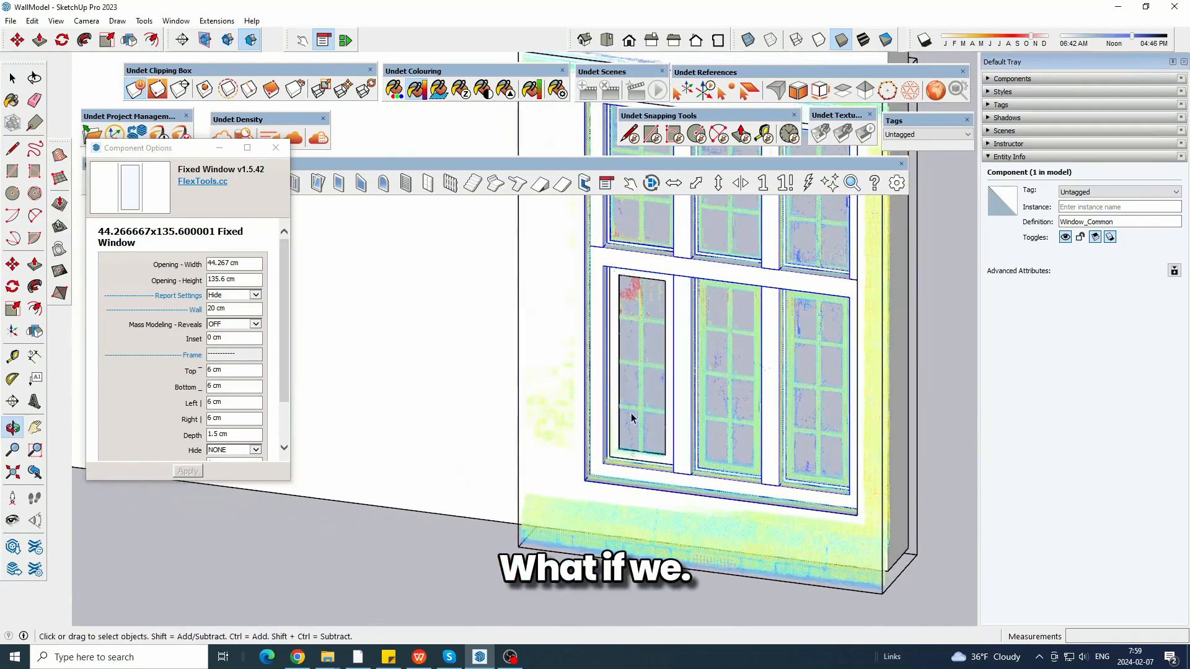
{"action": "left_click", "coordinate": [633, 403]}
{"action": "scroll", "coordinate": [633, 403], "scroll_direction": "up", "scroll_amount": 3}
{"action": "key", "text": "m"}
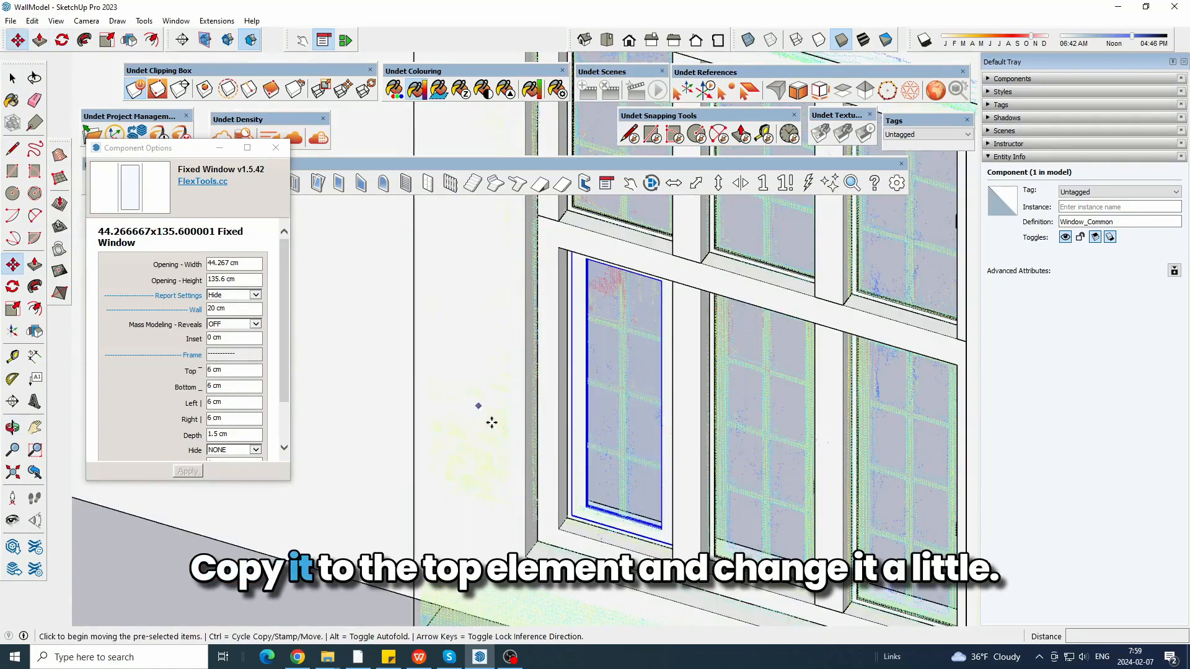
{"action": "left_click", "coordinate": [571, 515]}
{"action": "key", "text": "ctrl"}
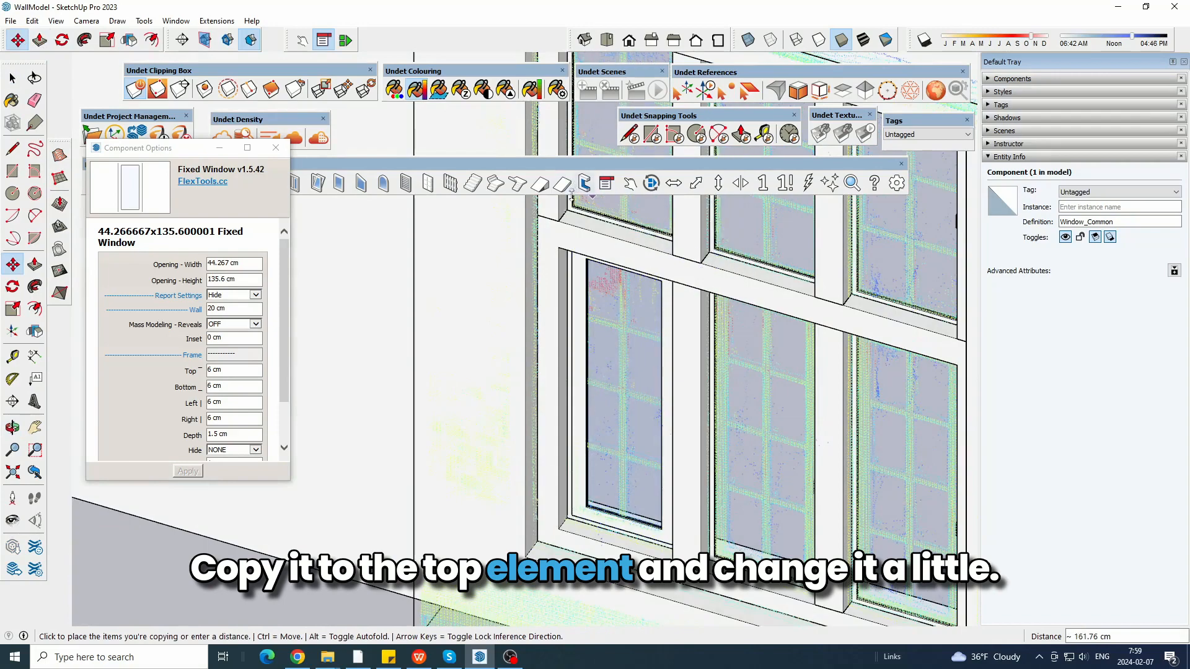
{"action": "scroll", "coordinate": [572, 211], "scroll_direction": "up", "scroll_amount": 3}
{"action": "scroll", "coordinate": [544, 471], "scroll_direction": "down", "scroll_amount": 7}
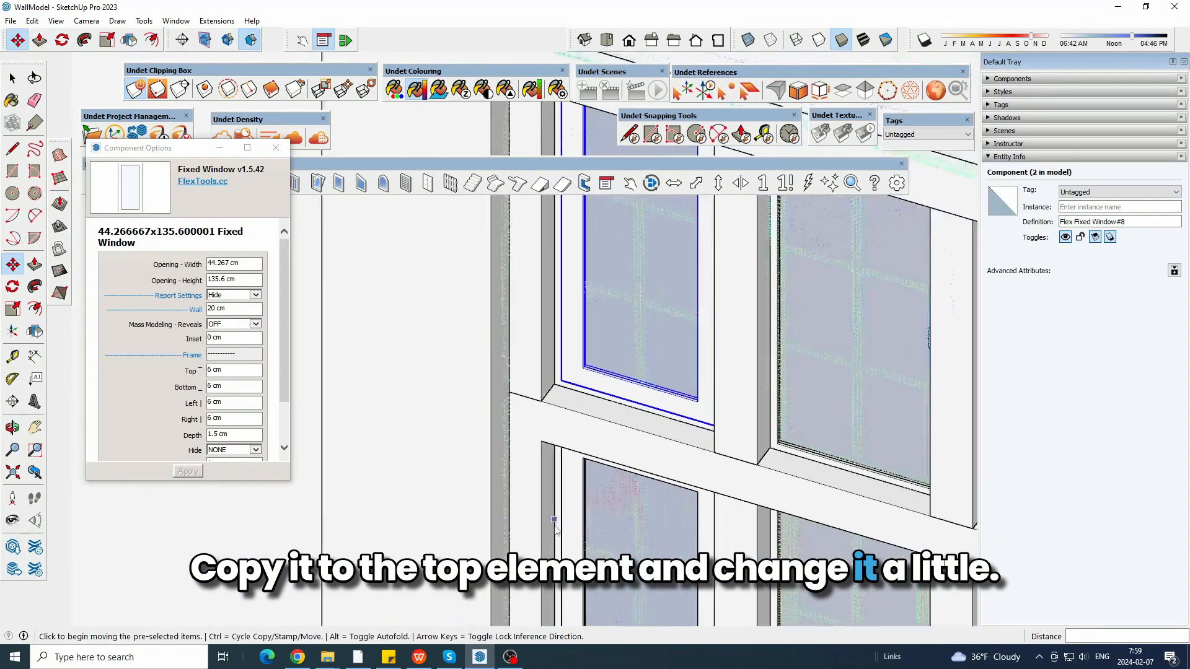
- Scale the copied fixed window's height to the upper-left casement's top edge, 97.6 cm
{"action": "middle_click_drag", "start_coordinate": [544, 471], "coordinate": [731, 421]}
{"action": "key", "text": "s"}
{"action": "middle_click_drag", "start_coordinate": [599, 514], "coordinate": [596, 505]}
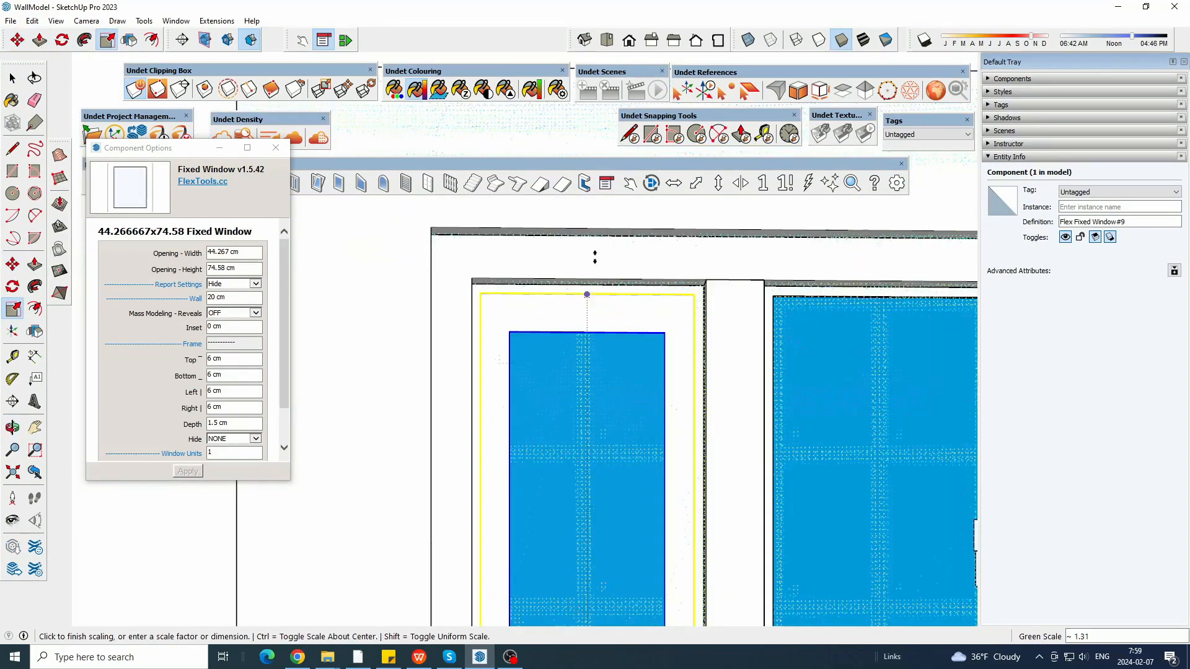
{"action": "left_click", "coordinate": [592, 259]}
{"action": "scroll", "coordinate": [564, 263], "scroll_direction": "down", "scroll_amount": 3}
{"action": "left_click", "coordinate": [12, 78]}
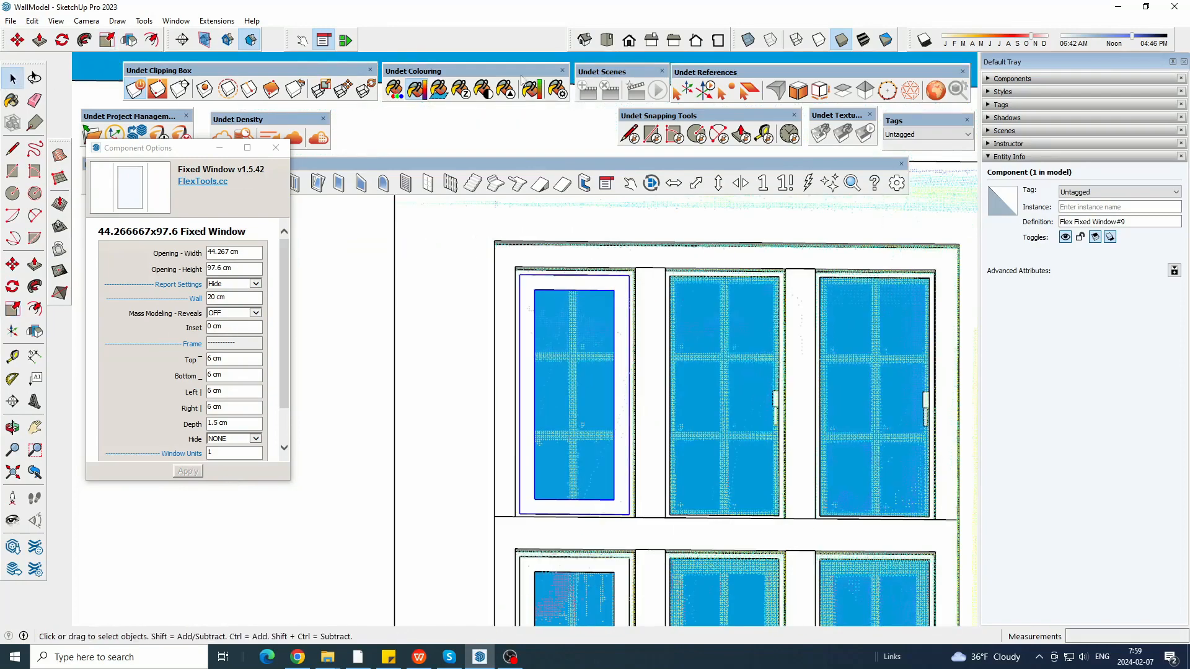
- Set the upper-left fixed window's top, bottom, left and right frame widths to 3 cm, judging the fit in front view
{"action": "left_click", "coordinate": [629, 39]}
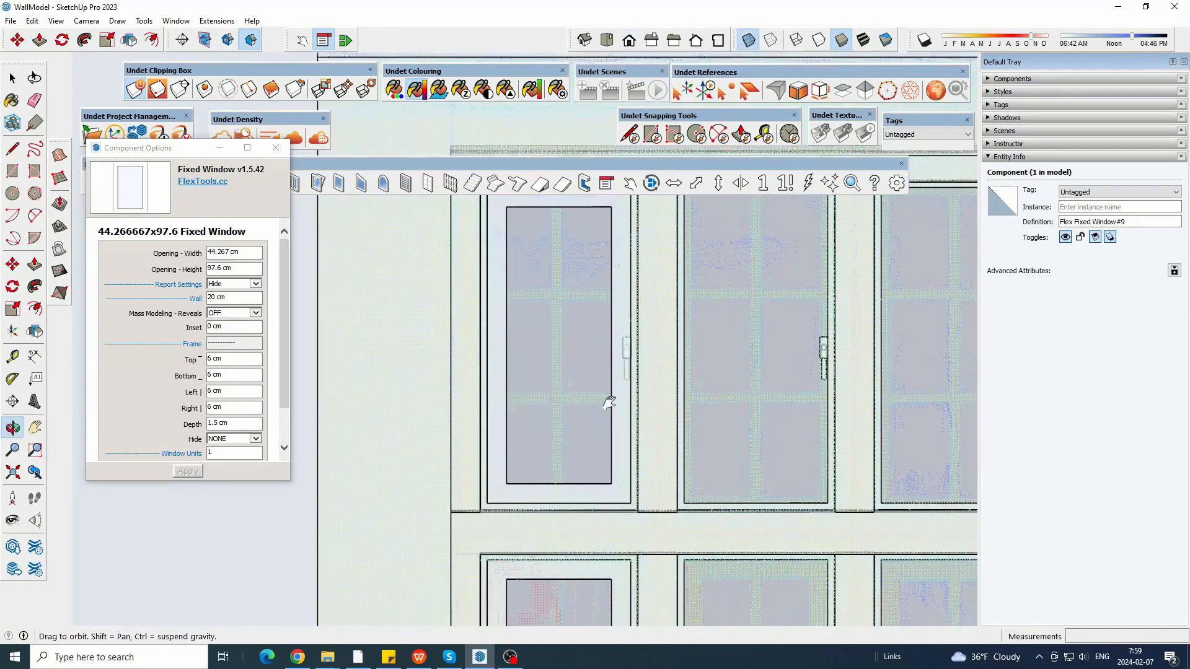
{"action": "middle_click_drag", "start_coordinate": [608, 403], "coordinate": [608, 416], "text": "shift"}
{"action": "left_click", "coordinate": [629, 40]}
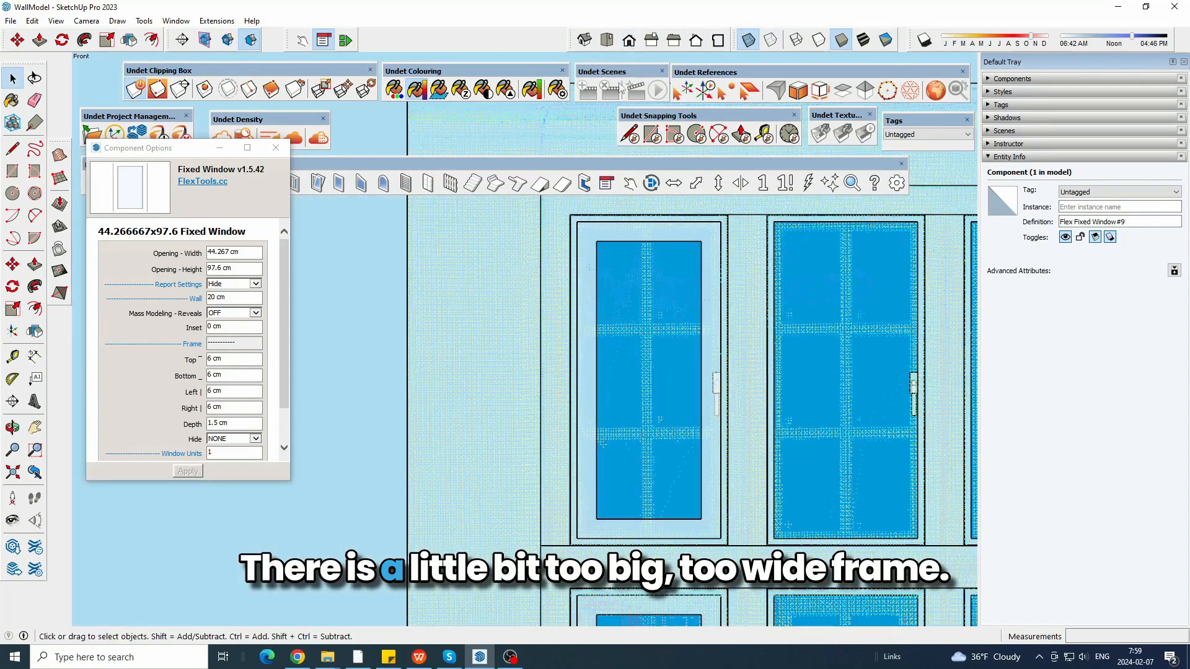
{"action": "middle_click_drag", "start_coordinate": [688, 272], "coordinate": [565, 266], "text": "shift"}
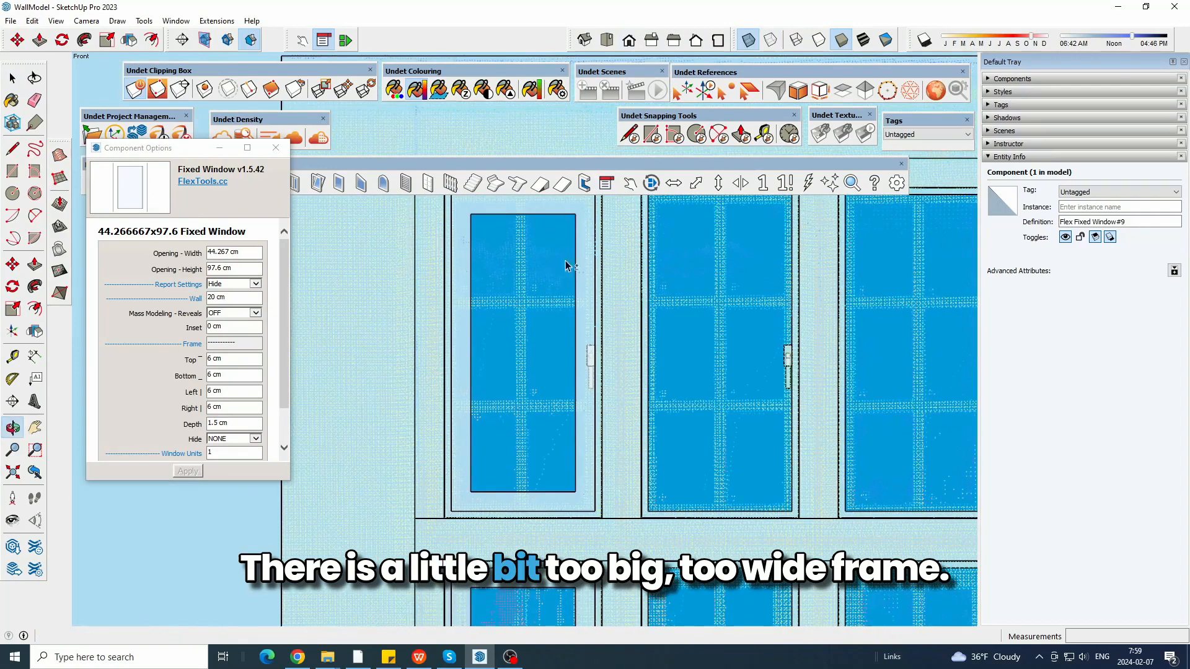
{"action": "double_click", "coordinate": [210, 359]}
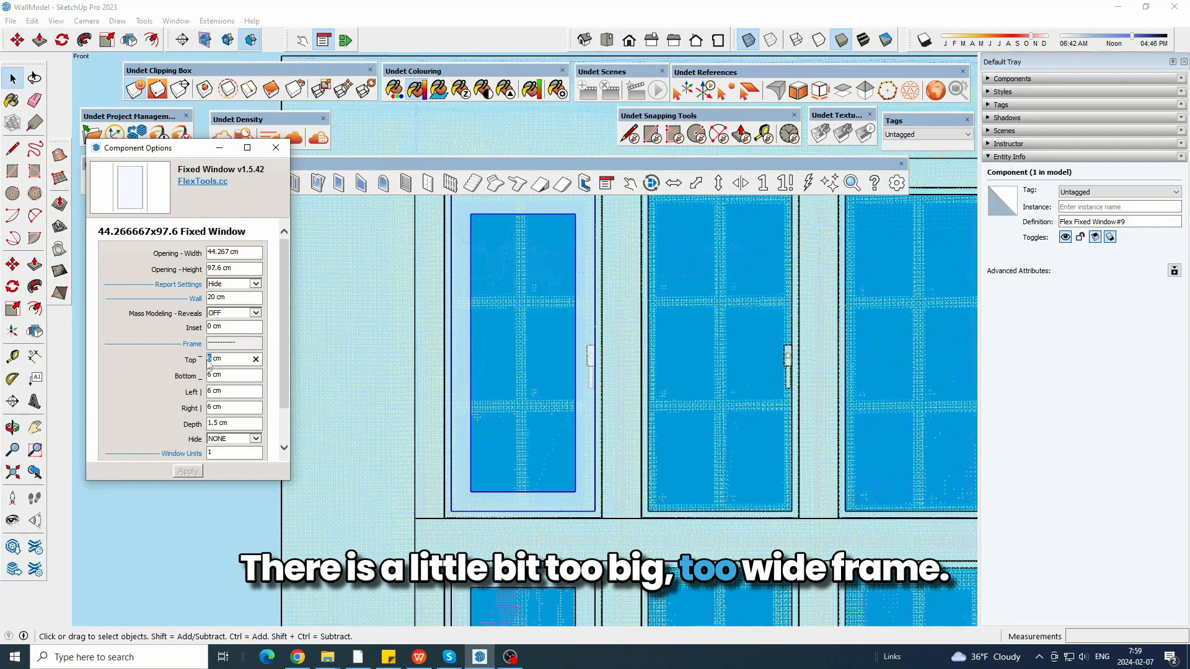
{"action": "double_click", "coordinate": [211, 391]}
{"action": "type", "text": "3"}
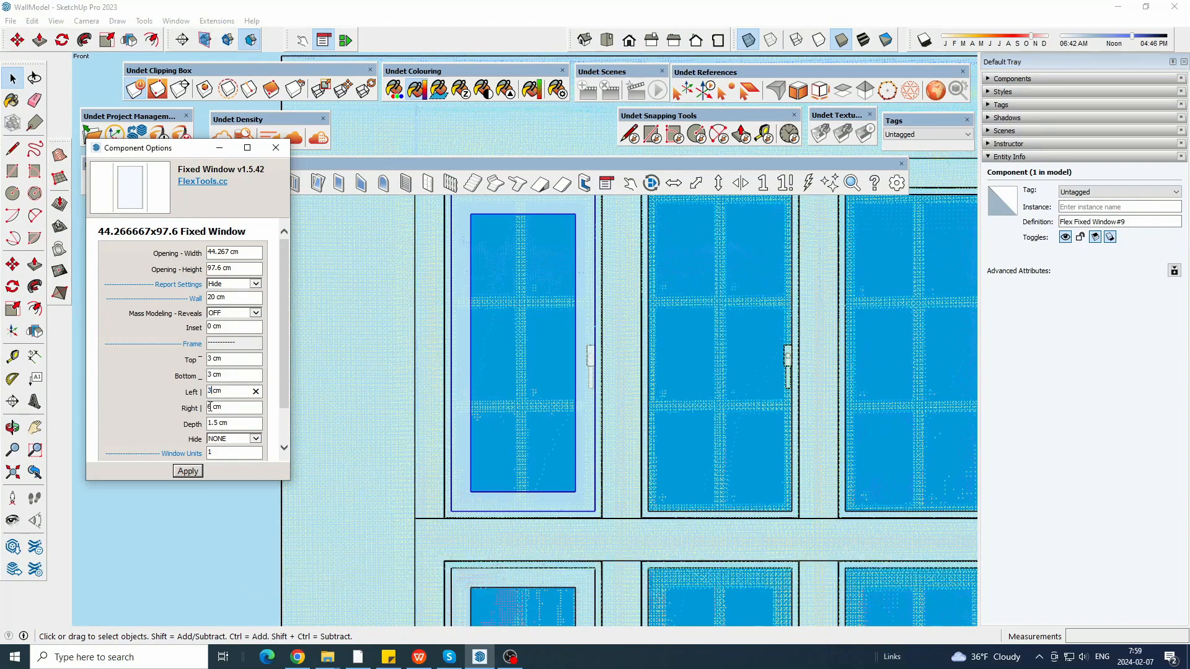
{"action": "double_click", "coordinate": [210, 407]}
{"action": "type", "text": "3"}
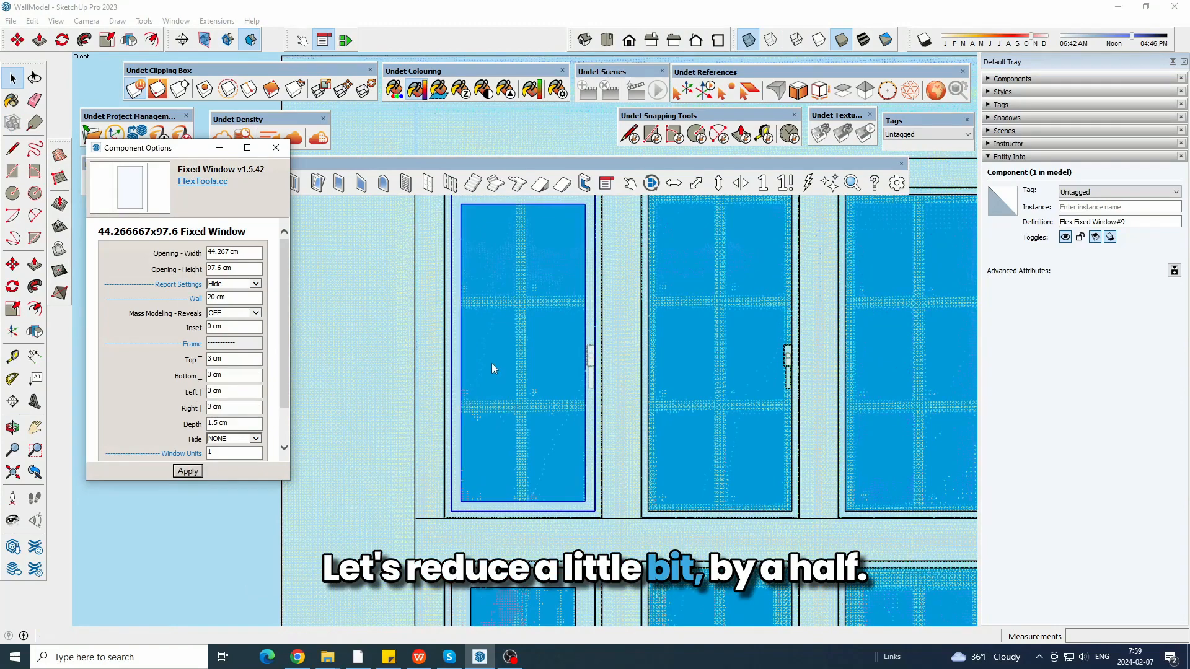
- Compare both fixed windows with the scan and move the component options window clear of the FlexTools commands
{"action": "scroll", "coordinate": [503, 342], "scroll_direction": "down", "scroll_amount": 8}
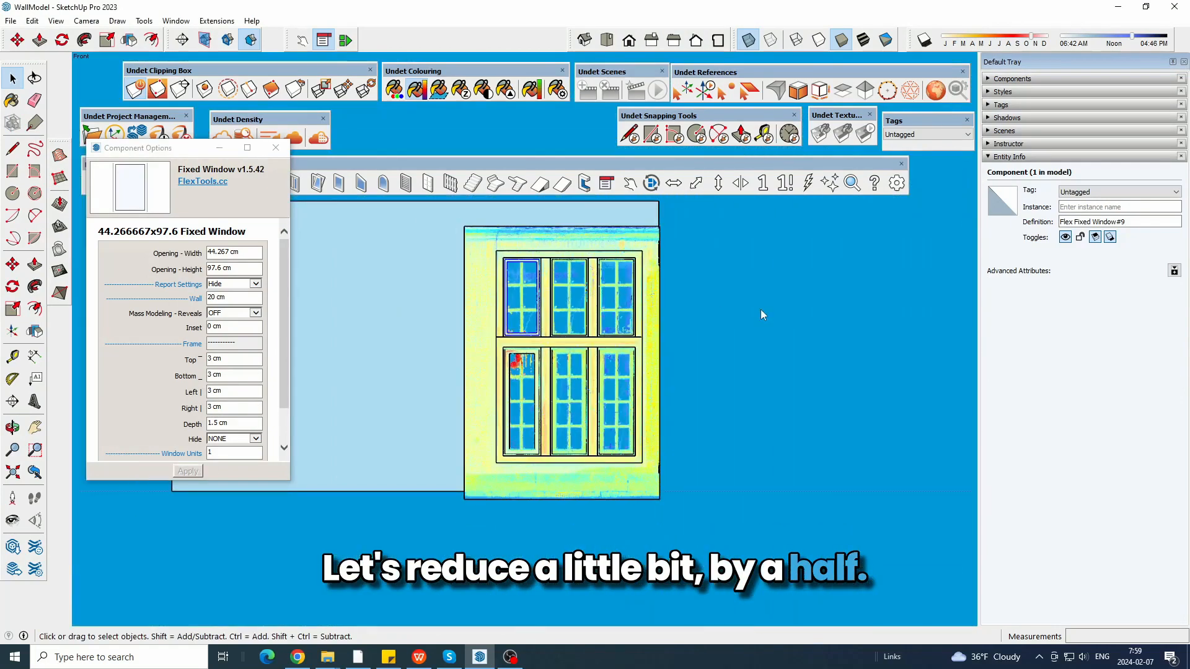
{"action": "scroll", "coordinate": [488, 296], "scroll_direction": "up", "scroll_amount": 2}
{"action": "scroll", "coordinate": [548, 344], "scroll_direction": "up", "scroll_amount": 2}
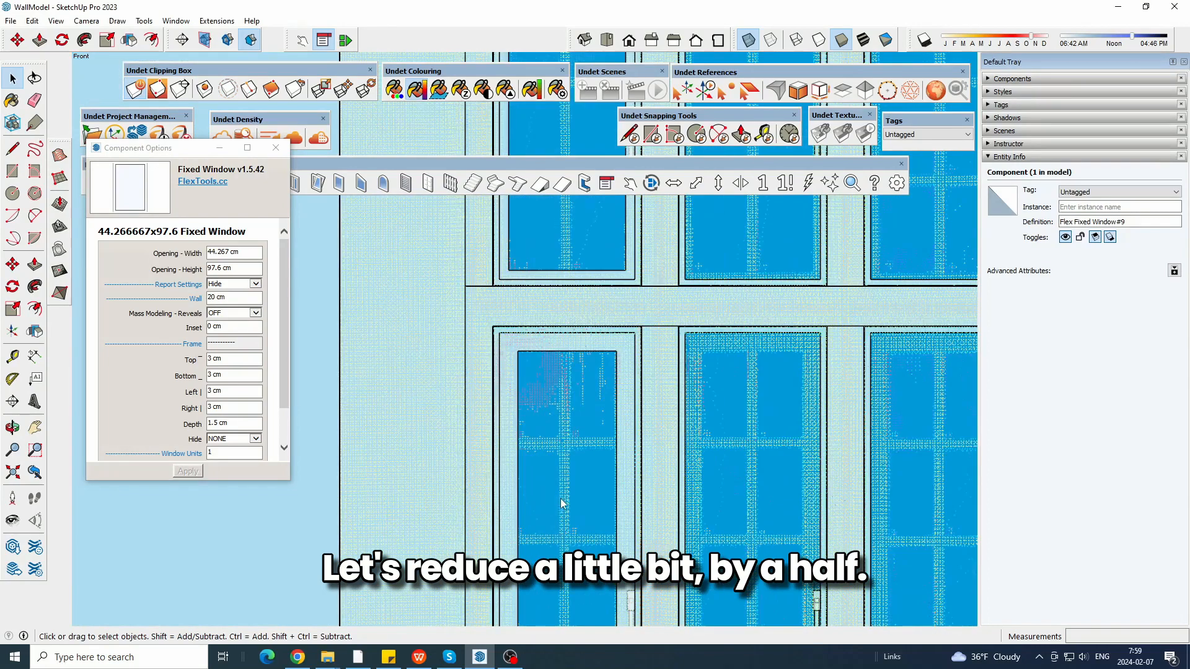
{"action": "scroll", "coordinate": [560, 499], "scroll_direction": "down", "scroll_amount": 3}
{"action": "middle_click_drag", "start_coordinate": [620, 397], "coordinate": [571, 427]}
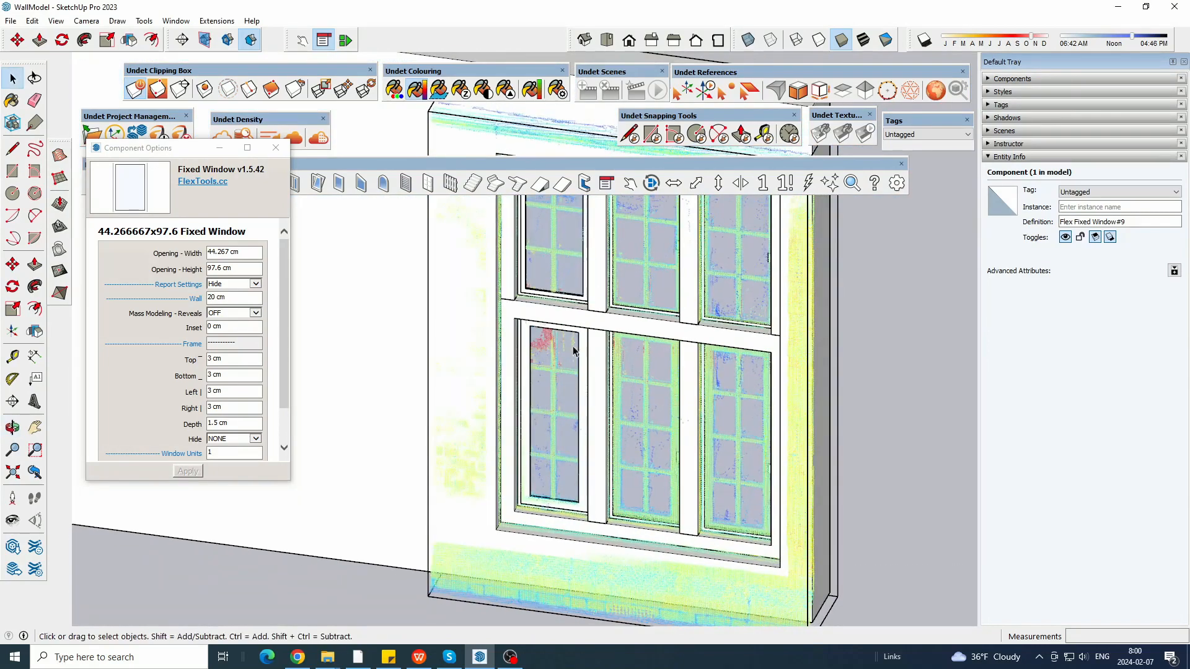
{"action": "scroll", "coordinate": [570, 428], "scroll_direction": "up", "scroll_amount": 1}
{"action": "left_click_drag", "start_coordinate": [186, 147], "coordinate": [172, 228]}
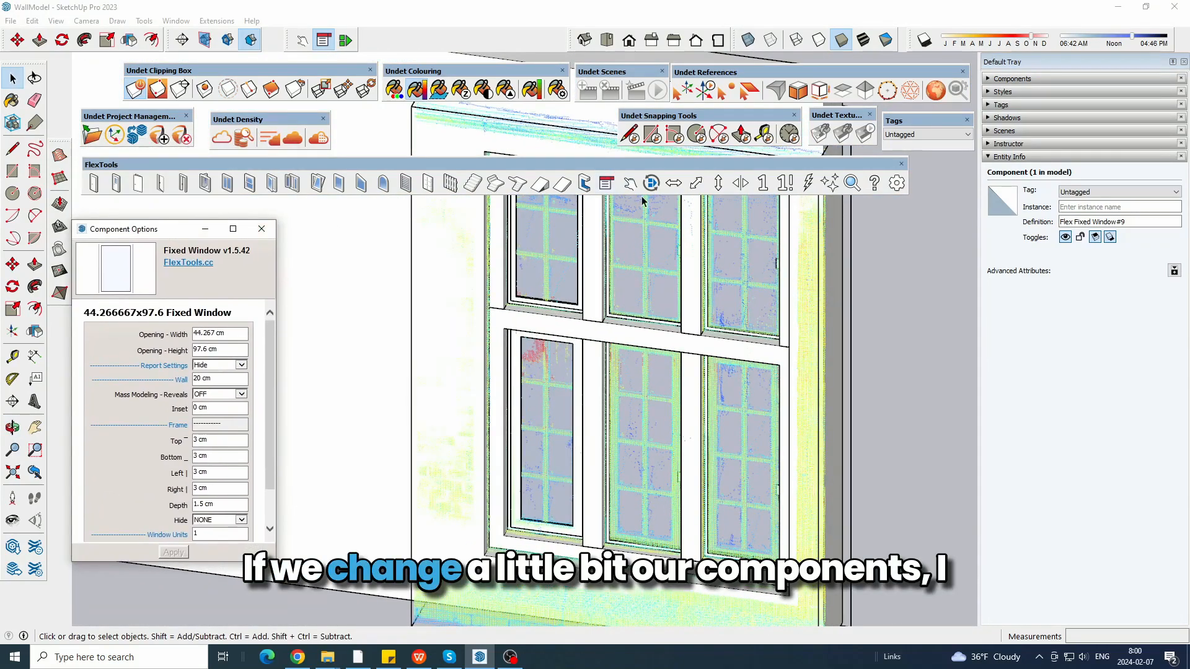
- Cycle the lower-left fixed window's style presets to a divided pane, two panes wide and four high
{"action": "left_click", "coordinate": [629, 183]}
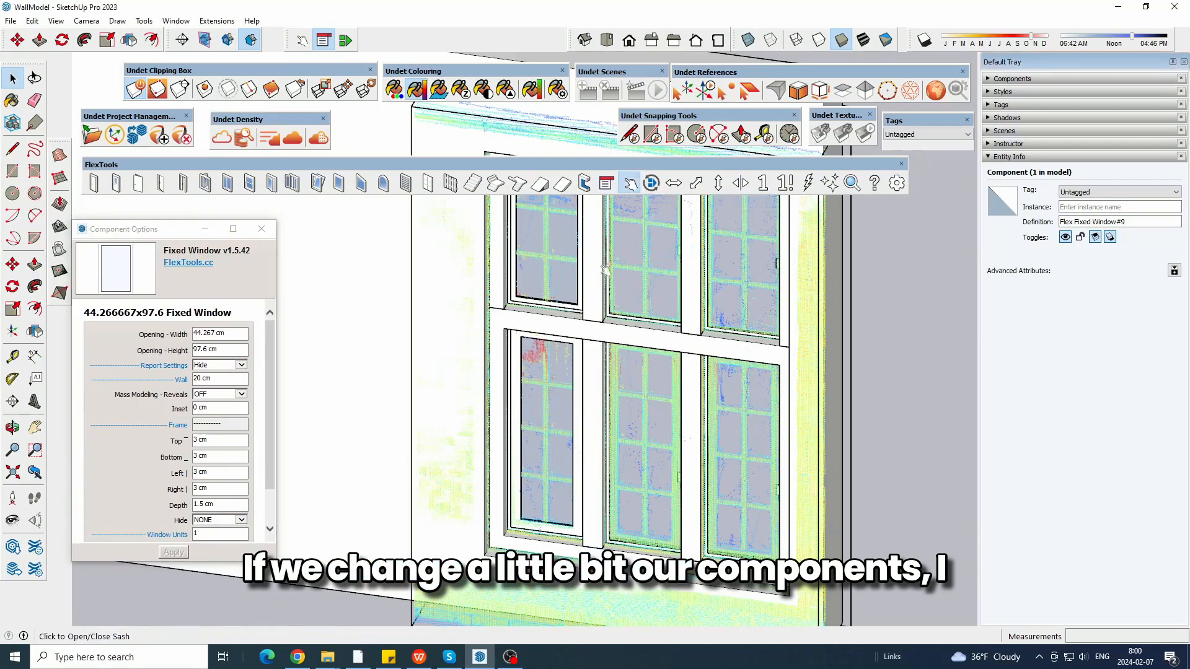
{"action": "scroll", "coordinate": [522, 418], "scroll_direction": "up", "scroll_amount": 3}
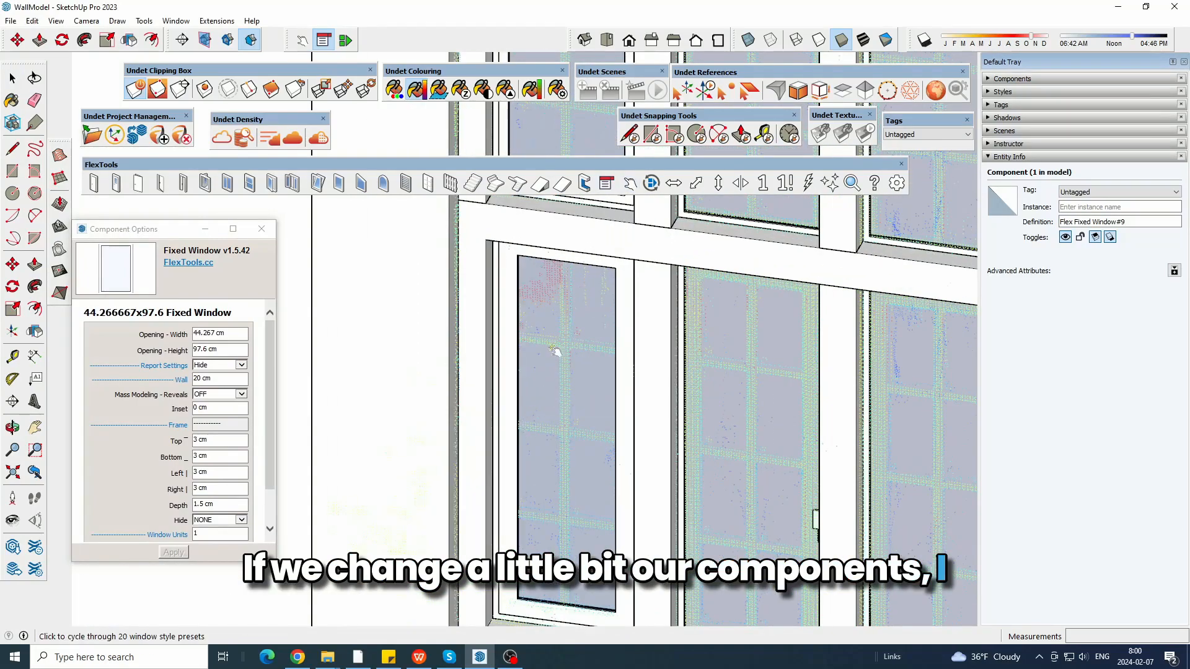
{"action": "scroll", "coordinate": [552, 348], "scroll_direction": "down", "scroll_amount": 2}
{"action": "middle_click_drag", "start_coordinate": [553, 348], "coordinate": [552, 396]}
{"action": "scroll", "coordinate": [552, 387], "scroll_direction": "up", "scroll_amount": 2}
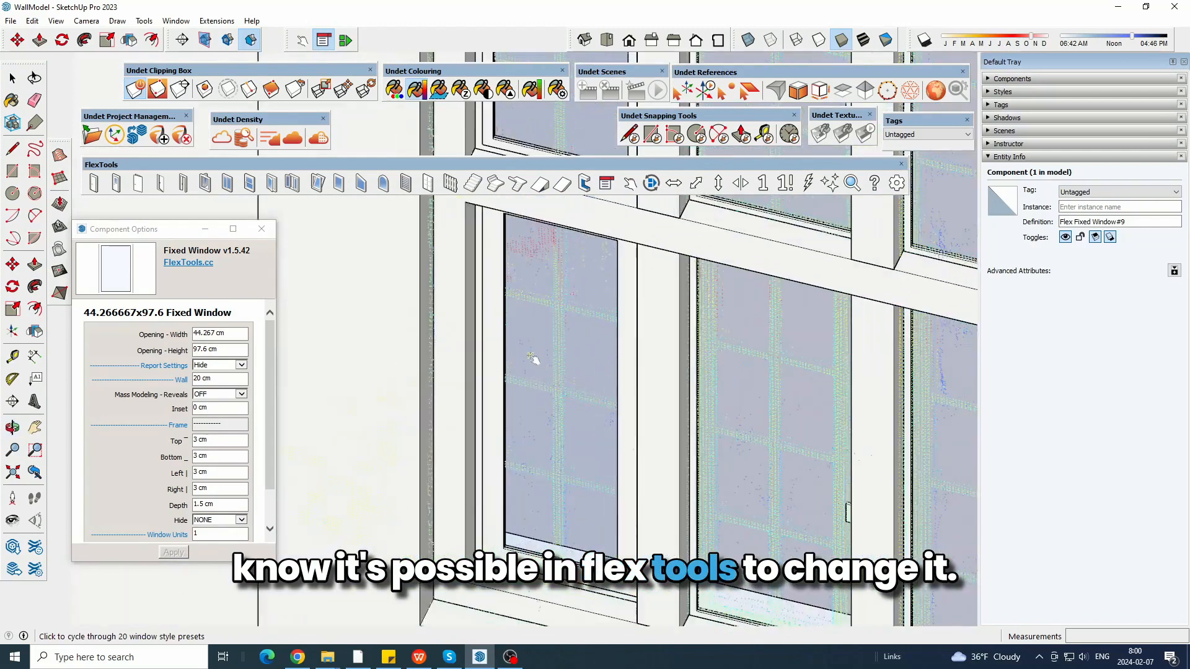
{"action": "left_click", "coordinate": [547, 368]}
{"action": "left_click", "coordinate": [547, 368]}
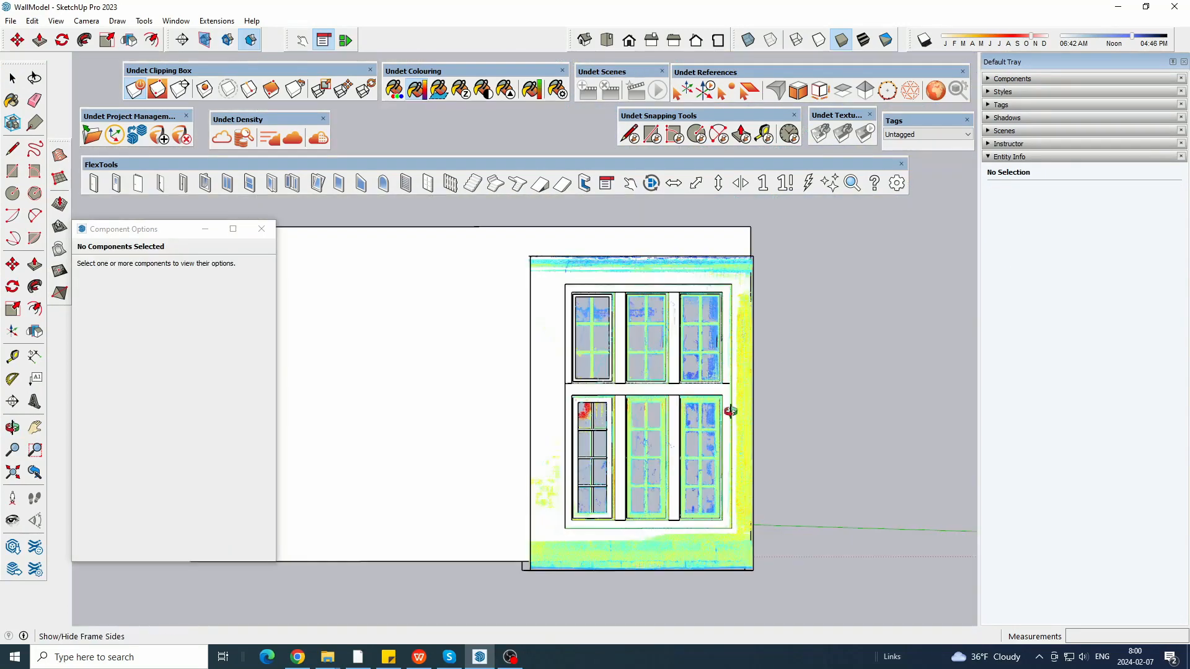
- Cycle the upper-left fixed window's style presets to a divided pane, two panes wide and three high
{"action": "middle_click_drag", "start_coordinate": [731, 412], "coordinate": [613, 433]}
{"action": "scroll", "coordinate": [583, 362], "scroll_direction": "up", "scroll_amount": 3}
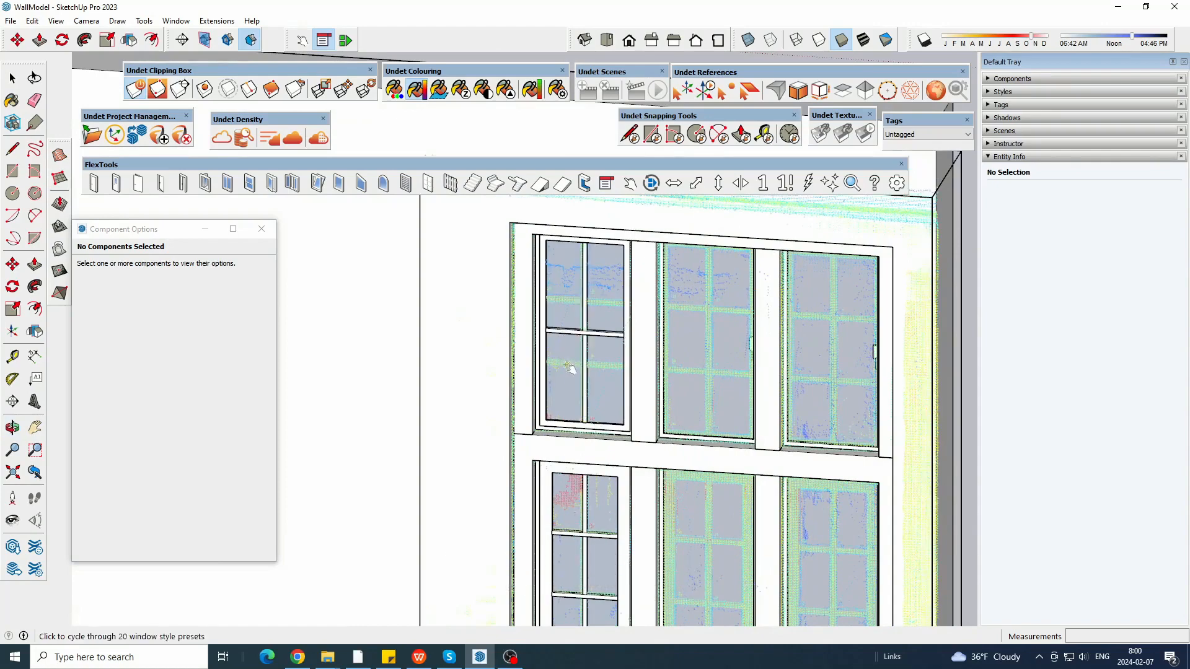
{"action": "left_click", "coordinate": [568, 370]}
{"action": "left_click", "coordinate": [13, 79]}
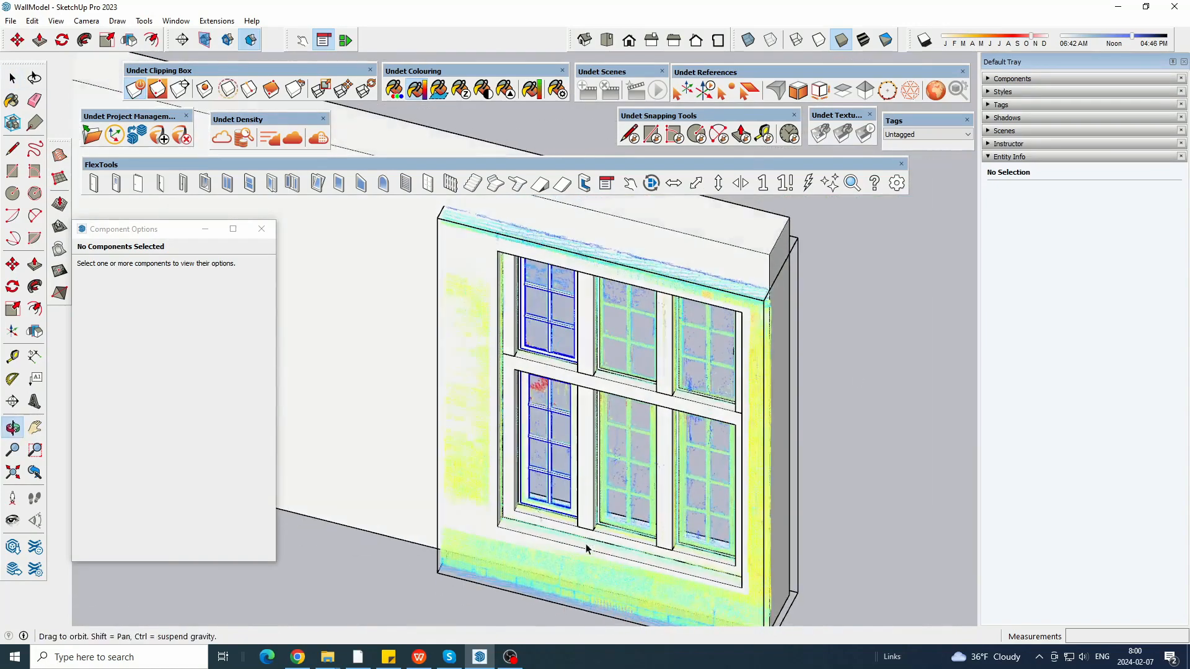
- Copy the upper and lower left fixed windows into the middle and right casements, spacing each copy about 60.67 cm apart
{"action": "left_click", "coordinate": [18, 39]}
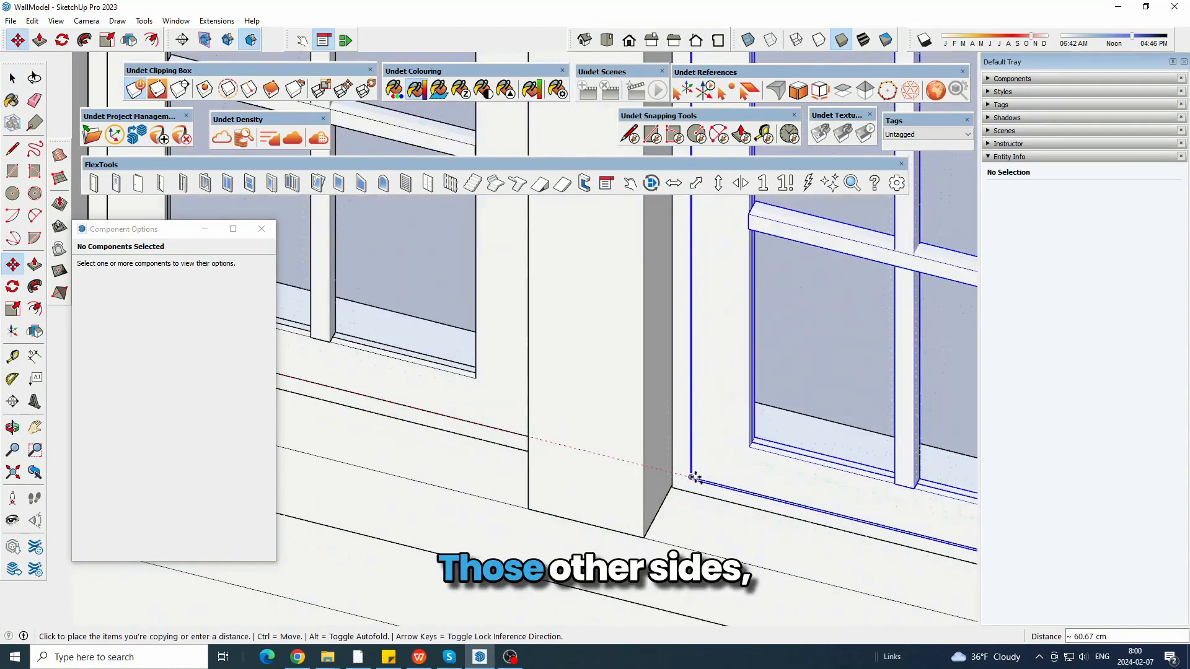
{"action": "left_click", "coordinate": [556, 345]}
{"action": "middle_click_drag", "start_coordinate": [608, 380], "coordinate": [778, 417]}
{"action": "left_click", "coordinate": [413, 369]}
{"action": "key", "text": "ctrl"}
{"action": "scroll", "coordinate": [763, 421], "scroll_direction": "up", "scroll_amount": 4}
{"action": "left_click", "coordinate": [650, 451]}
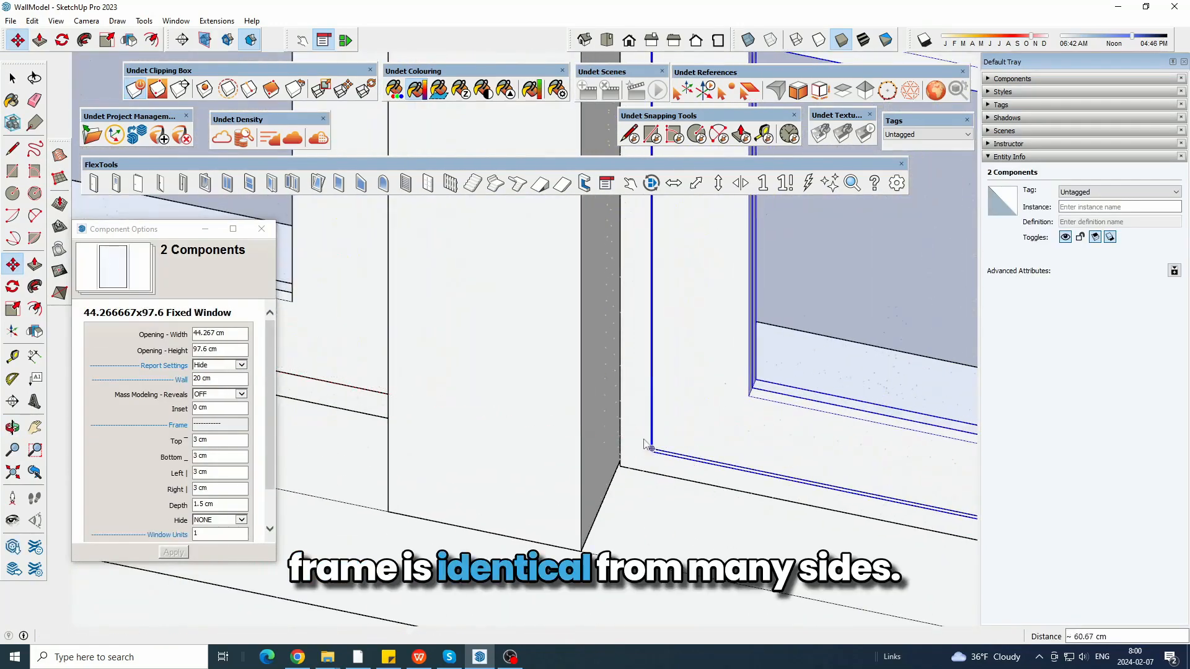
{"action": "scroll", "coordinate": [521, 400], "scroll_direction": "down", "scroll_amount": 4}
{"action": "middle_click_drag", "start_coordinate": [522, 434], "coordinate": [774, 378]}
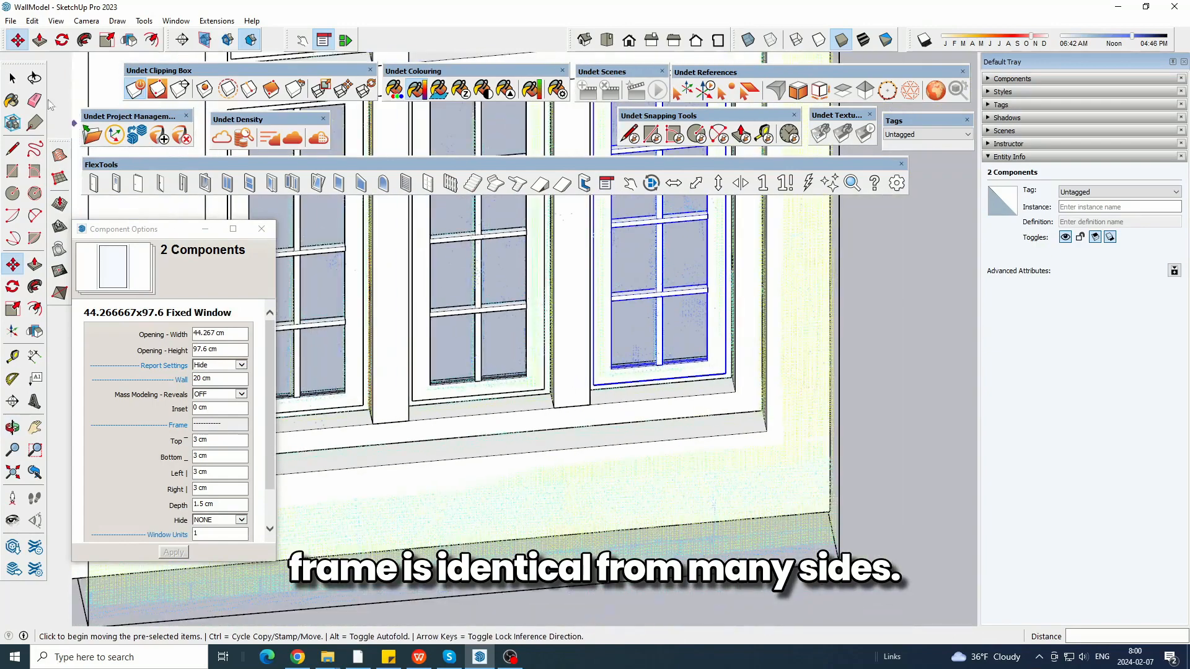
{"action": "key", "text": "space"}
- Close the component options window and review all six fixed windows against the scan from the front and at an angle
{"action": "scroll", "coordinate": [720, 545], "scroll_direction": "down", "scroll_amount": 5}
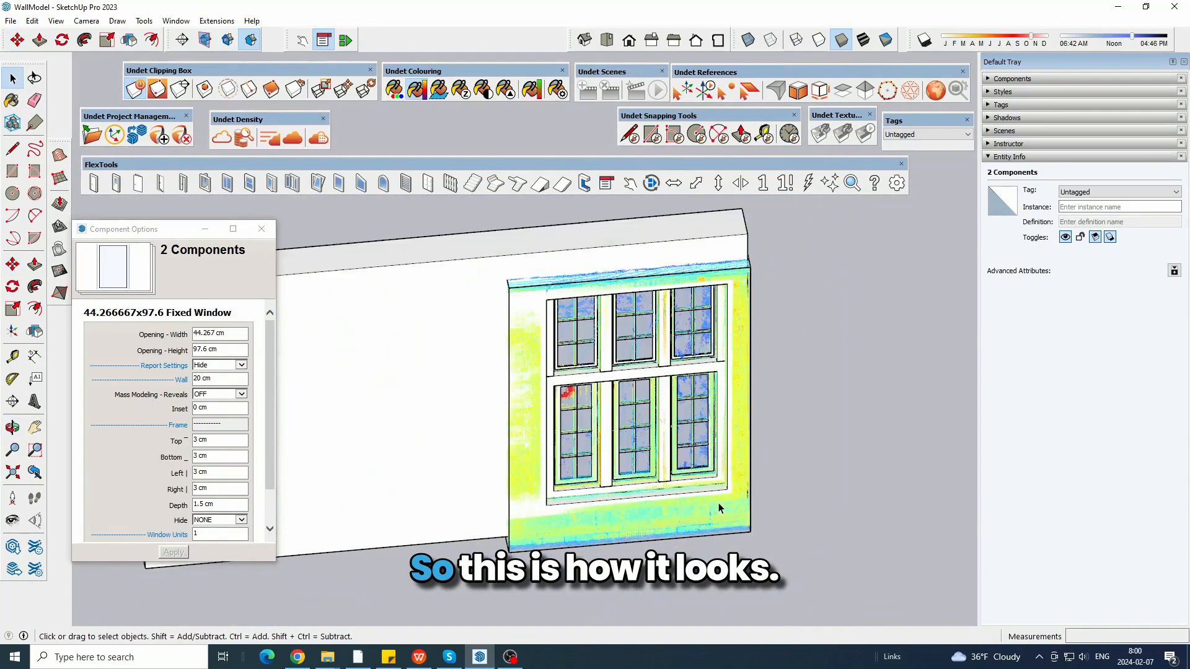
{"action": "middle_click_drag", "start_coordinate": [583, 403], "coordinate": [656, 284]}
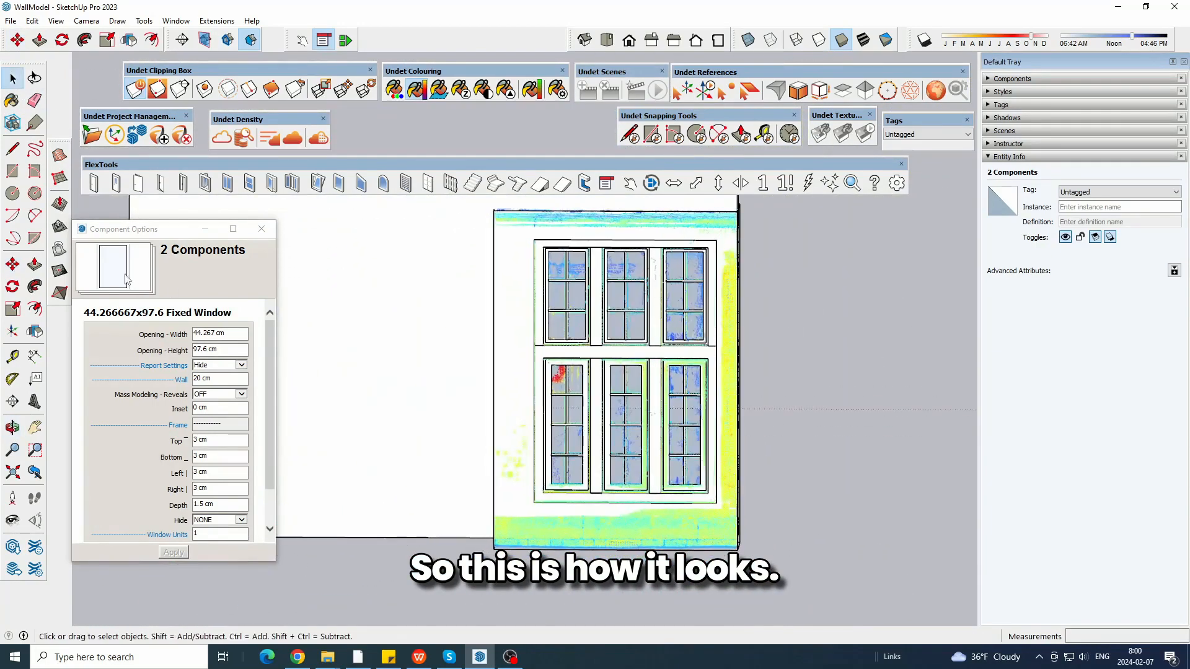
{"action": "left_click", "coordinate": [262, 230]}
{"action": "middle_click_drag", "start_coordinate": [847, 317], "coordinate": [574, 367]}
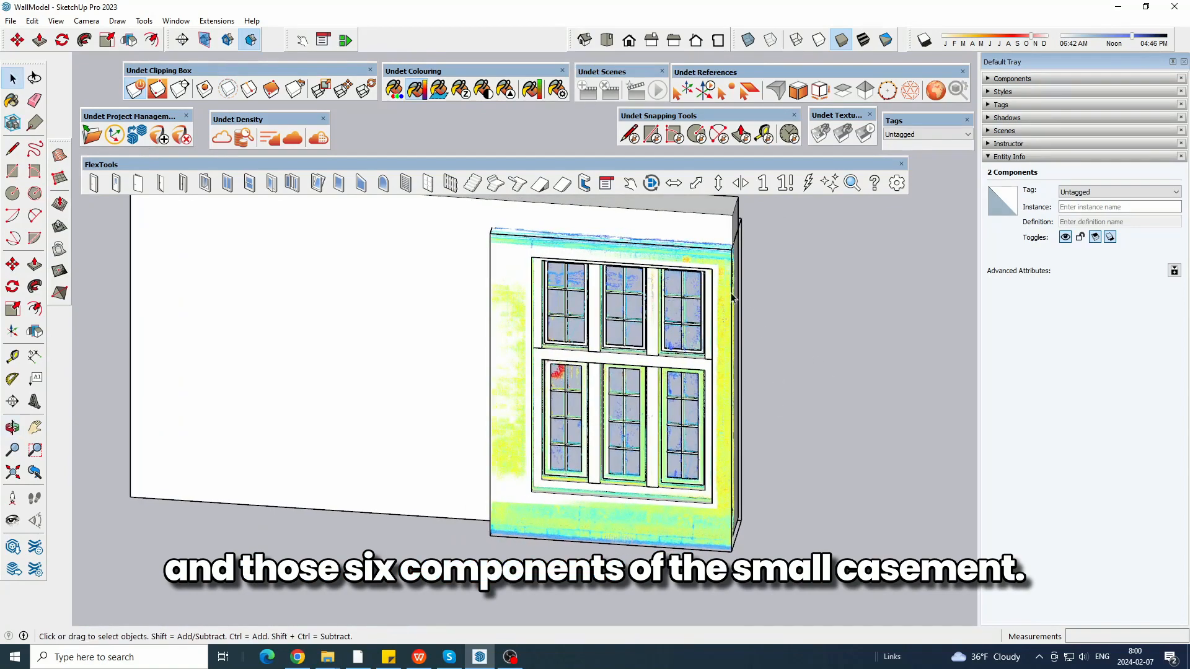
{"action": "scroll", "coordinate": [645, 317], "scroll_direction": "up", "scroll_amount": 3}
{"action": "scroll", "coordinate": [644, 317], "scroll_direction": "down", "scroll_amount": 4}
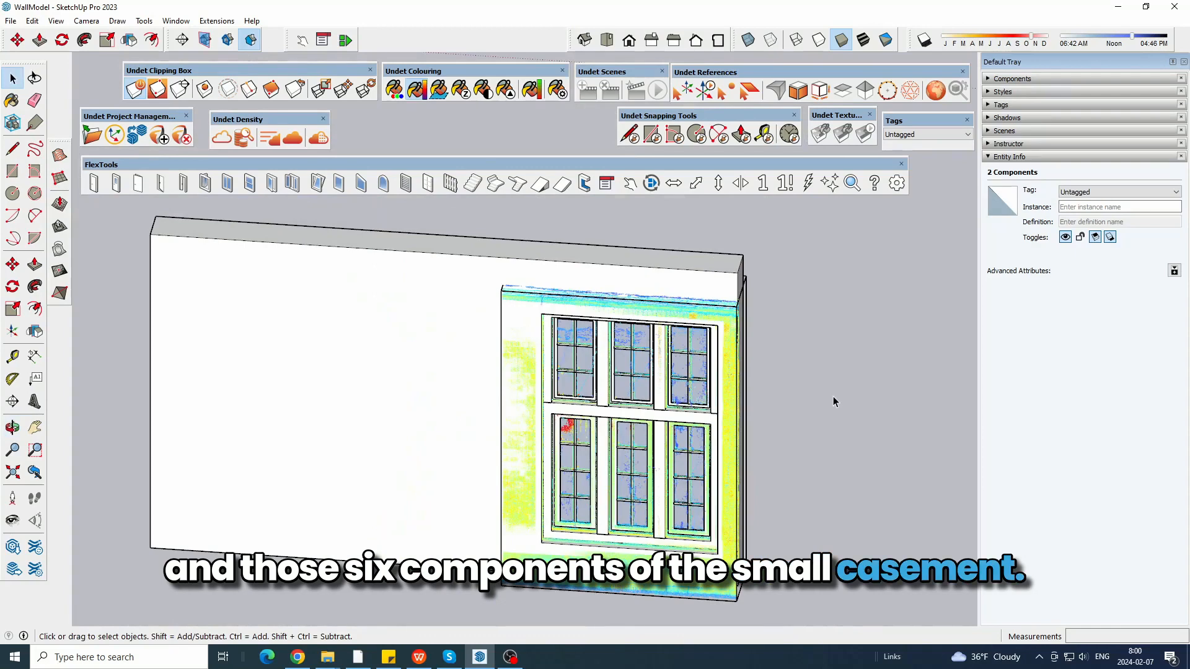
- Compare the frame and mullion profiles with the point cloud in a wireframe top view, across all three casement columns
{"action": "left_click", "coordinate": [607, 40]}
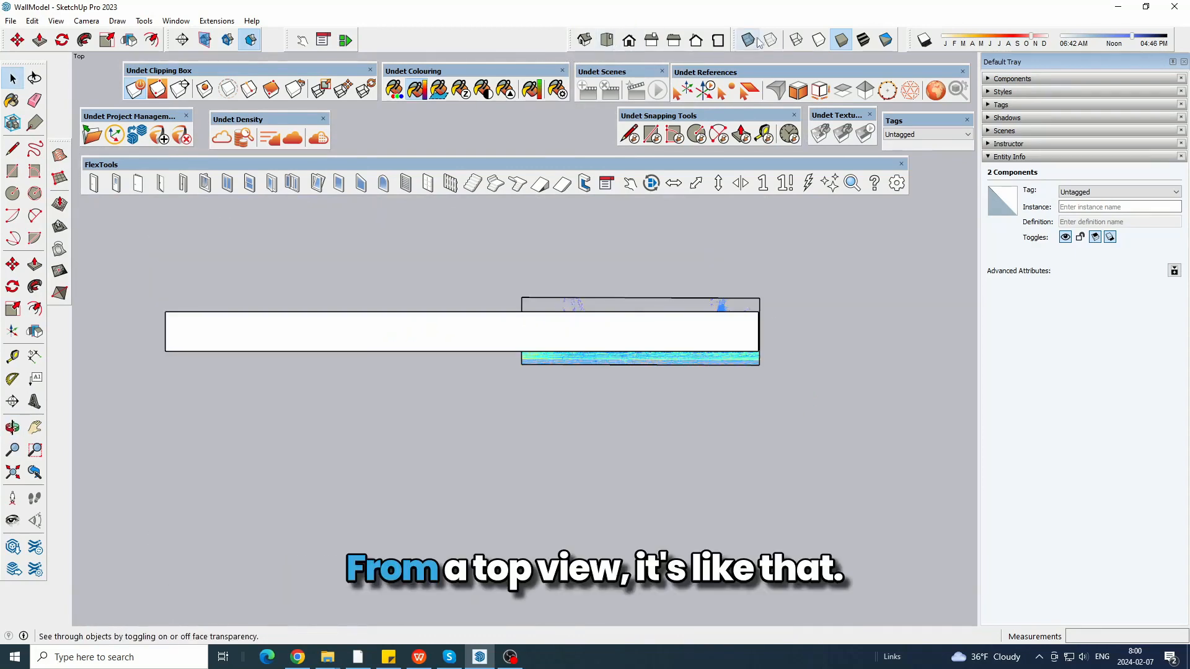
{"action": "left_click", "coordinate": [795, 41]}
{"action": "scroll", "coordinate": [608, 324], "scroll_direction": "up", "scroll_amount": 5}
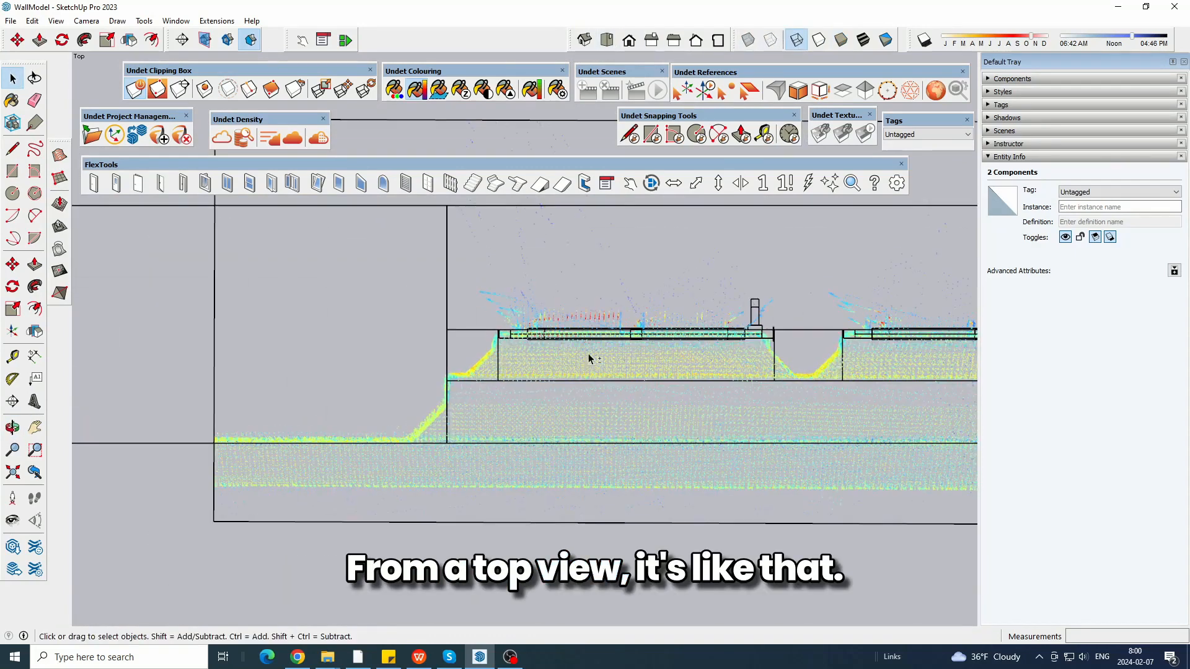
{"action": "middle_click_drag", "start_coordinate": [591, 358], "coordinate": [277, 338]}
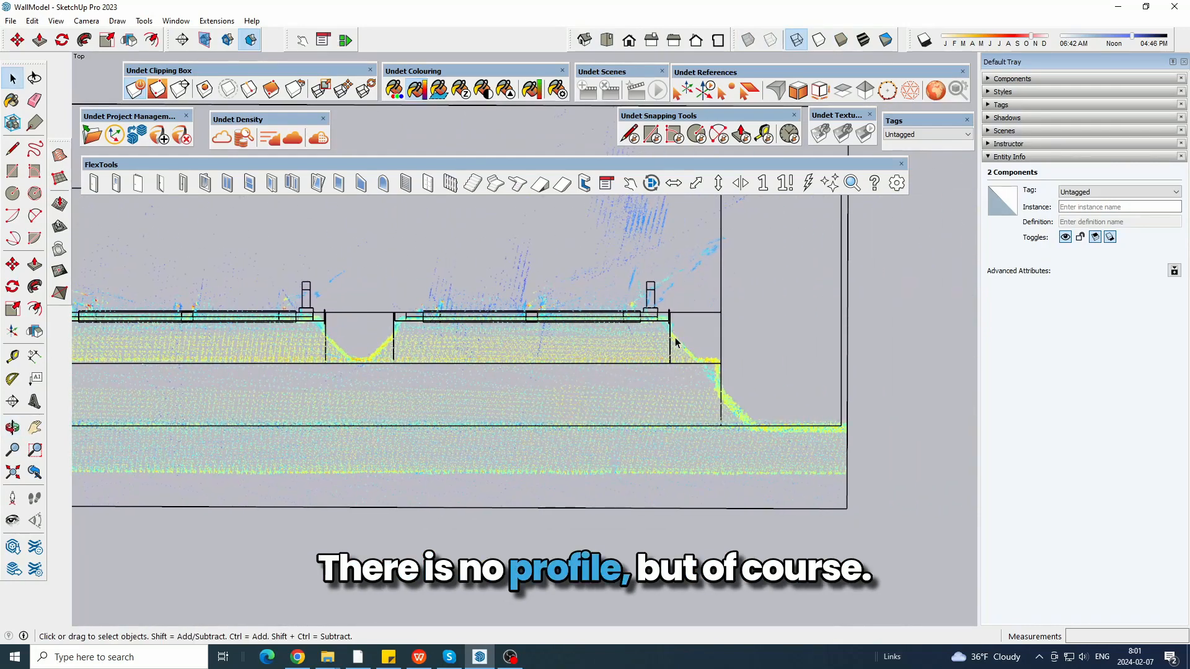
{"action": "middle_click_drag", "start_coordinate": [217, 401], "coordinate": [819, 412], "text": "shift"}
{"action": "scroll", "coordinate": [461, 391], "scroll_direction": "down", "scroll_amount": 2}
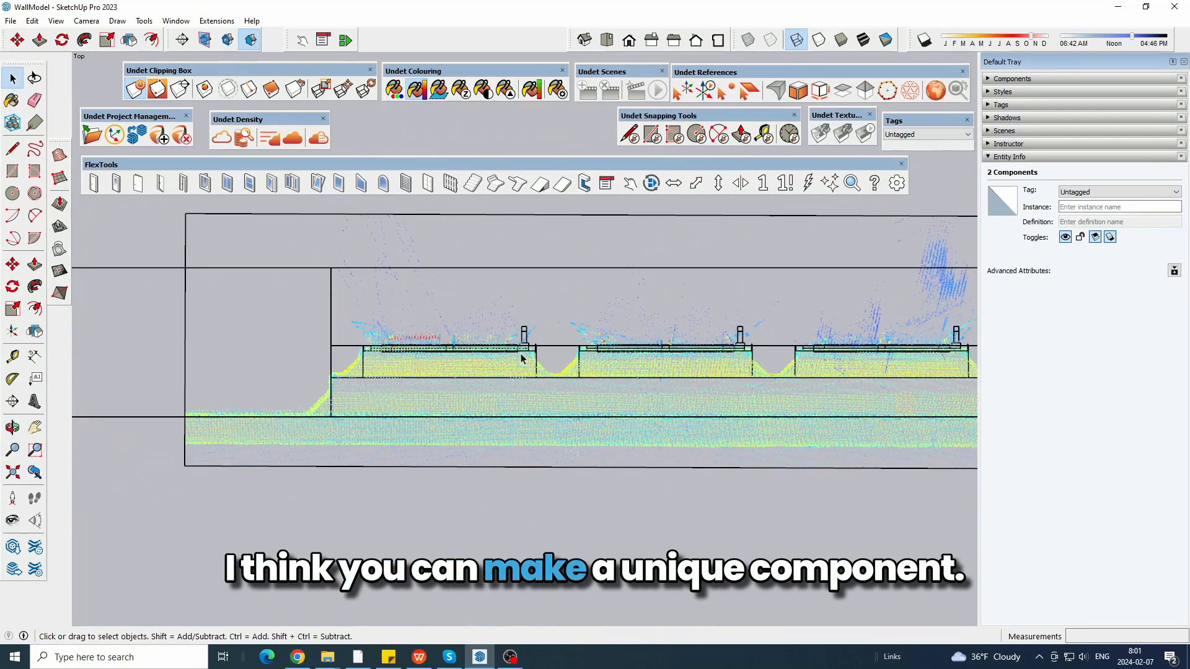
- Check the window's vertical profile against the point cloud in the right side view, from head to sill
{"action": "left_click", "coordinate": [652, 40]}
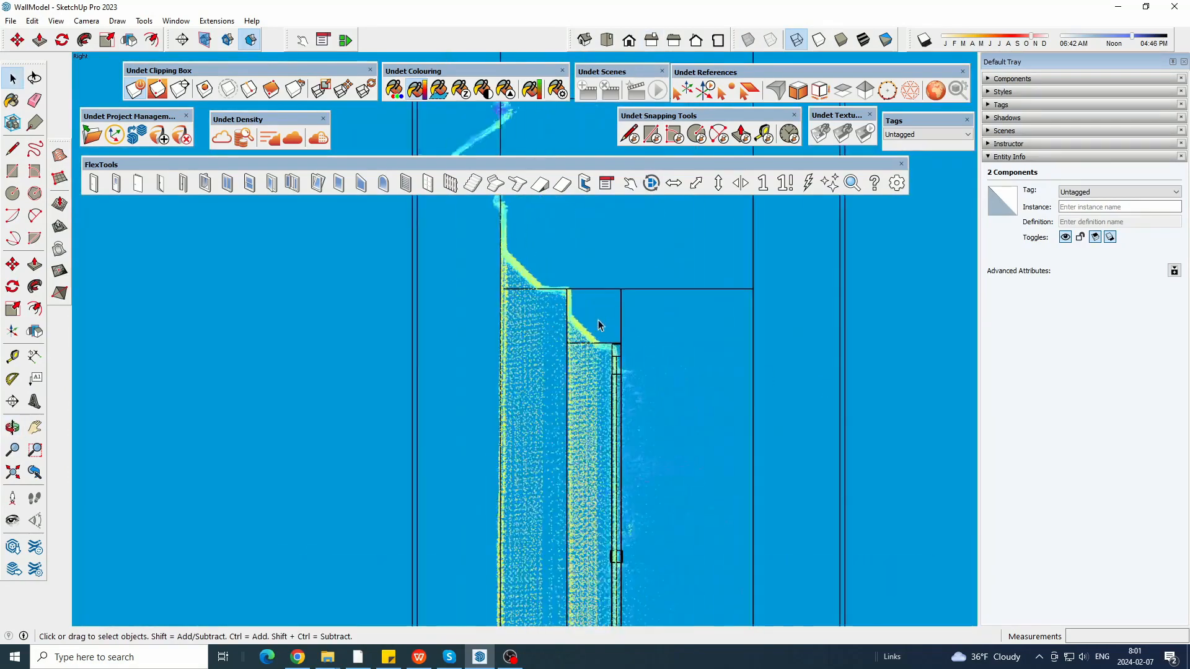
{"action": "scroll", "coordinate": [597, 316], "scroll_direction": "up", "scroll_amount": 1}
{"action": "scroll", "coordinate": [602, 333], "scroll_direction": "up", "scroll_amount": 1}
{"action": "middle_click_drag", "start_coordinate": [602, 558], "coordinate": [597, 167], "text": "shift"}
{"action": "middle_click_drag", "start_coordinate": [589, 614], "coordinate": [582, 255], "text": "shift"}
{"action": "scroll", "coordinate": [577, 217], "scroll_direction": "down", "scroll_amount": 8}
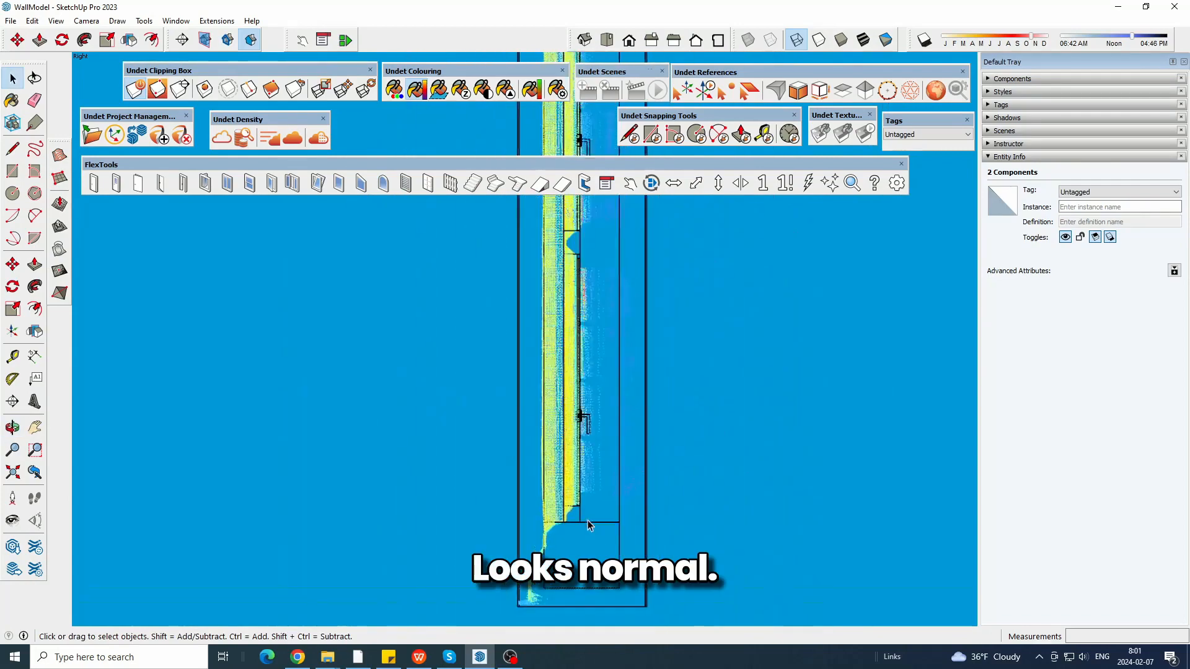
{"action": "scroll", "coordinate": [590, 525], "scroll_direction": "down", "scroll_amount": 2}
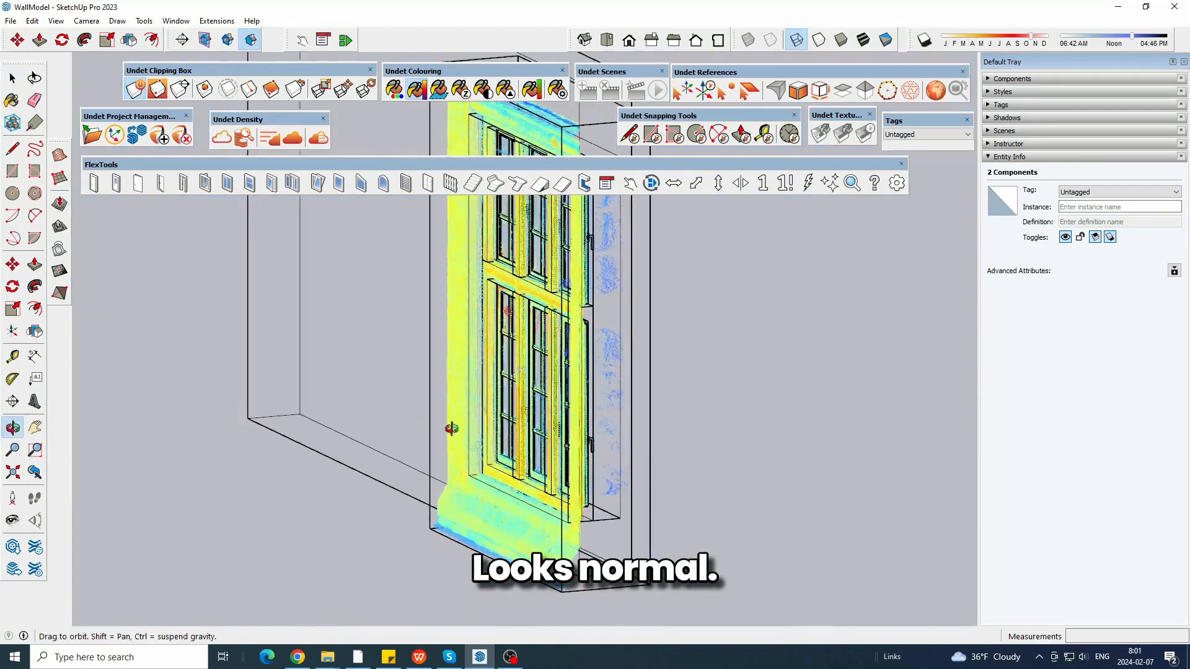
- Return to the shaded display and examine the finished six-part window in the wall from several angles and distances
{"action": "middle_click_drag", "start_coordinate": [744, 292], "coordinate": [817, 290]}
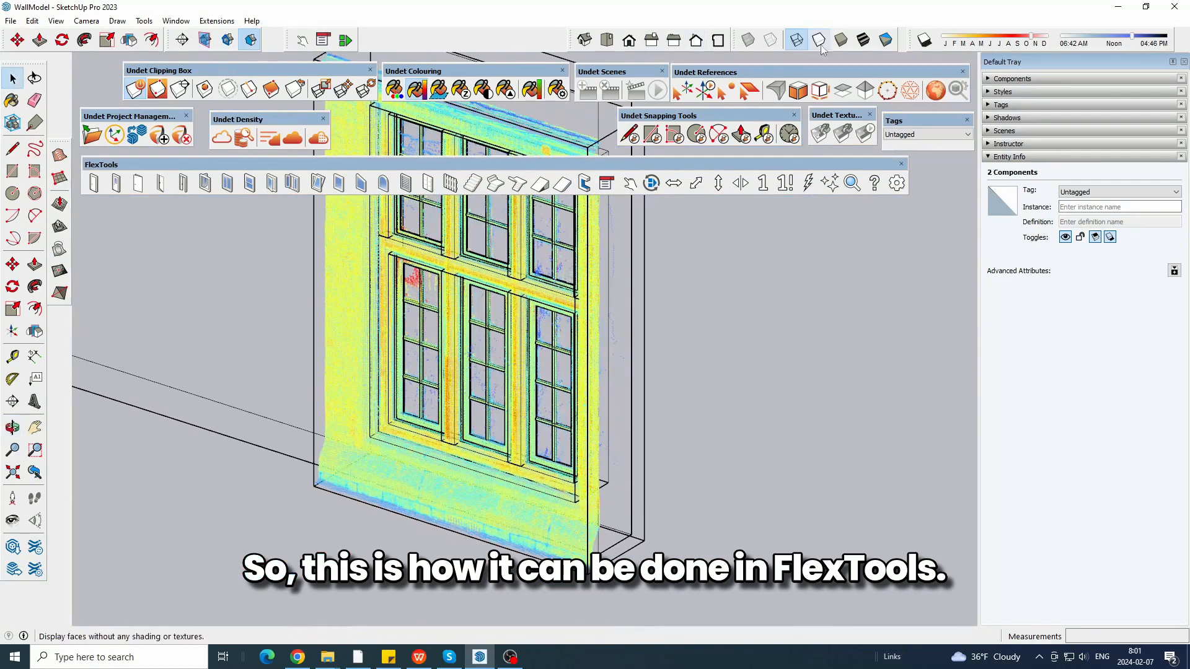
{"action": "scroll", "coordinate": [403, 499], "scroll_direction": "down", "scroll_amount": 4}
{"action": "middle_click_drag", "start_coordinate": [404, 499], "coordinate": [539, 526]}
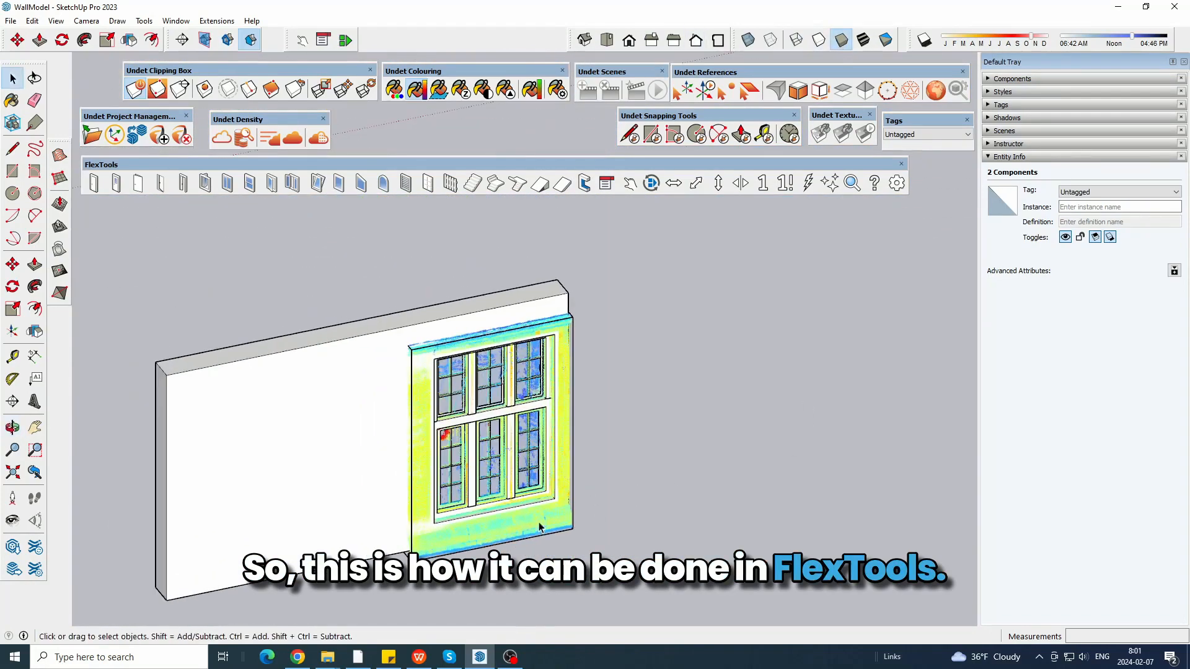
{"action": "scroll", "coordinate": [436, 537], "scroll_direction": "up", "scroll_amount": 5}
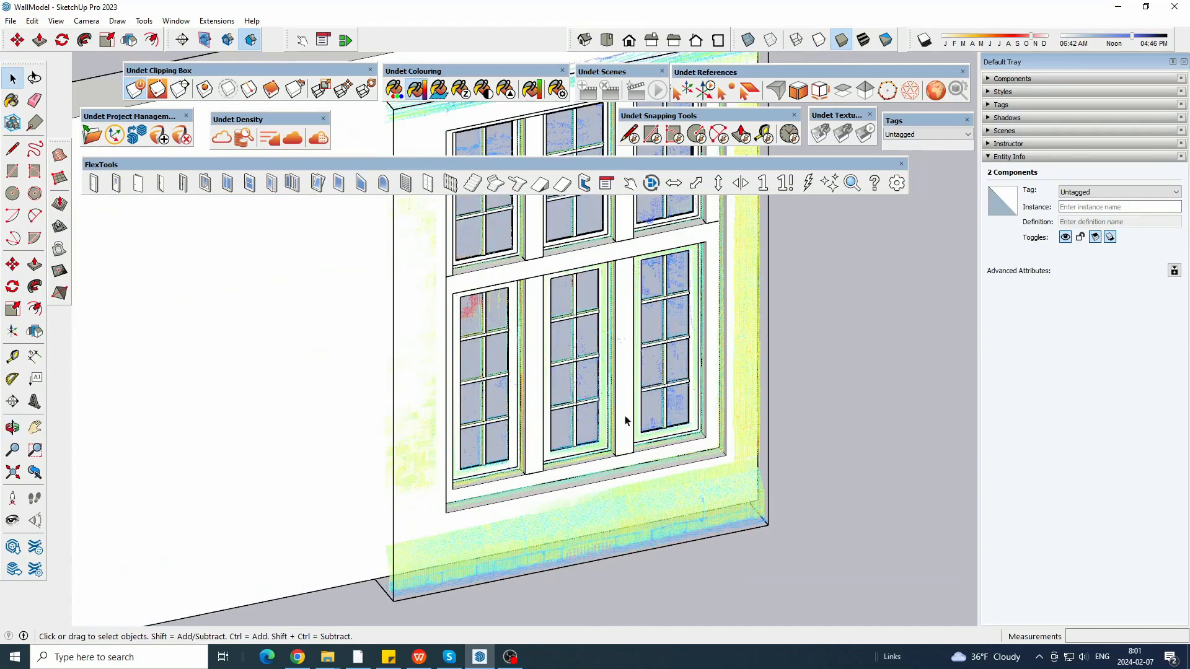
{"action": "scroll", "coordinate": [563, 473], "scroll_direction": "down", "scroll_amount": 5}
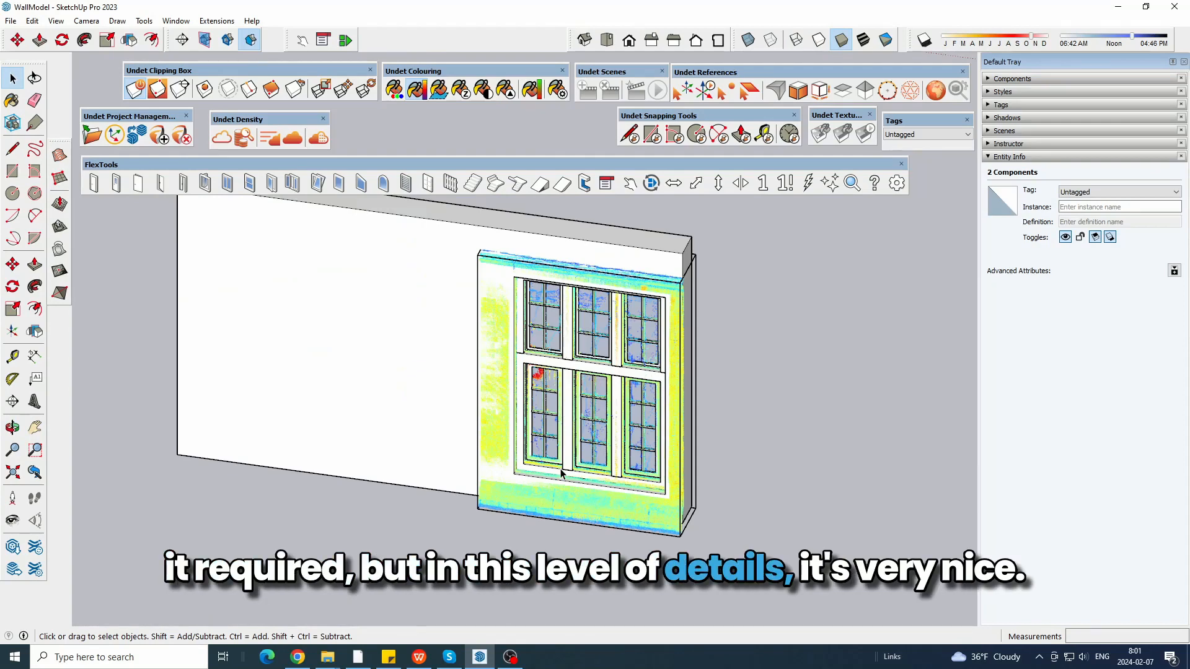
{"action": "scroll", "coordinate": [529, 540], "scroll_direction": "up", "scroll_amount": 2}
{"action": "scroll", "coordinate": [470, 531], "scroll_direction": "down", "scroll_amount": 1}
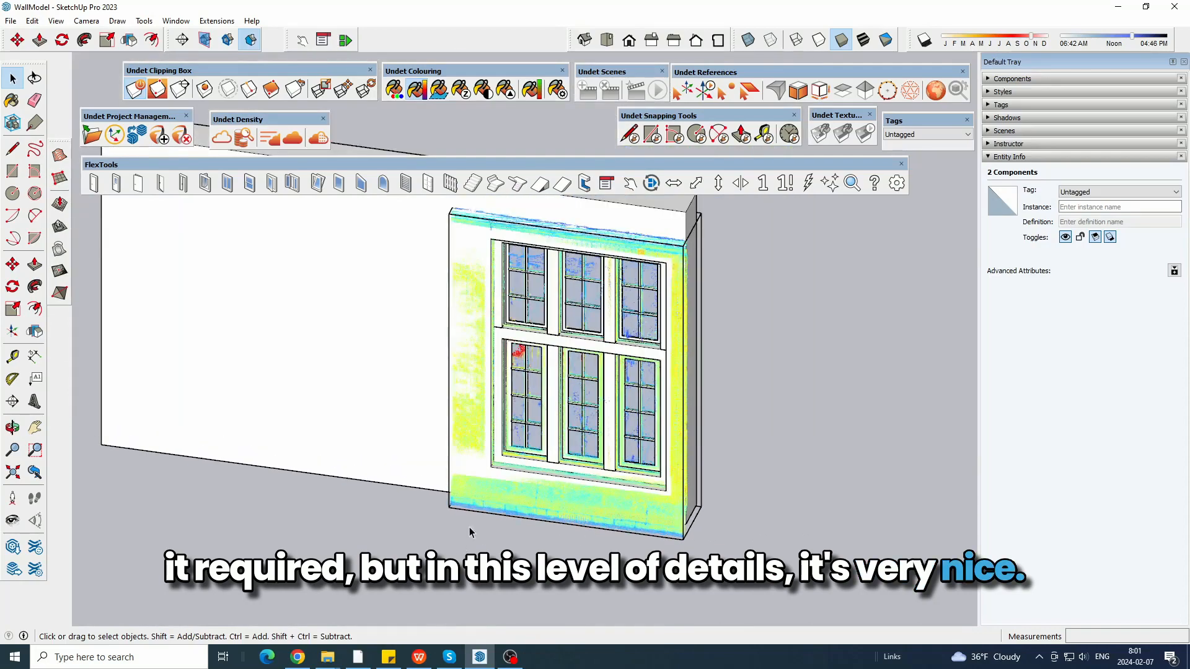
{"action": "middle_click_drag", "start_coordinate": [611, 247], "coordinate": [674, 527]}
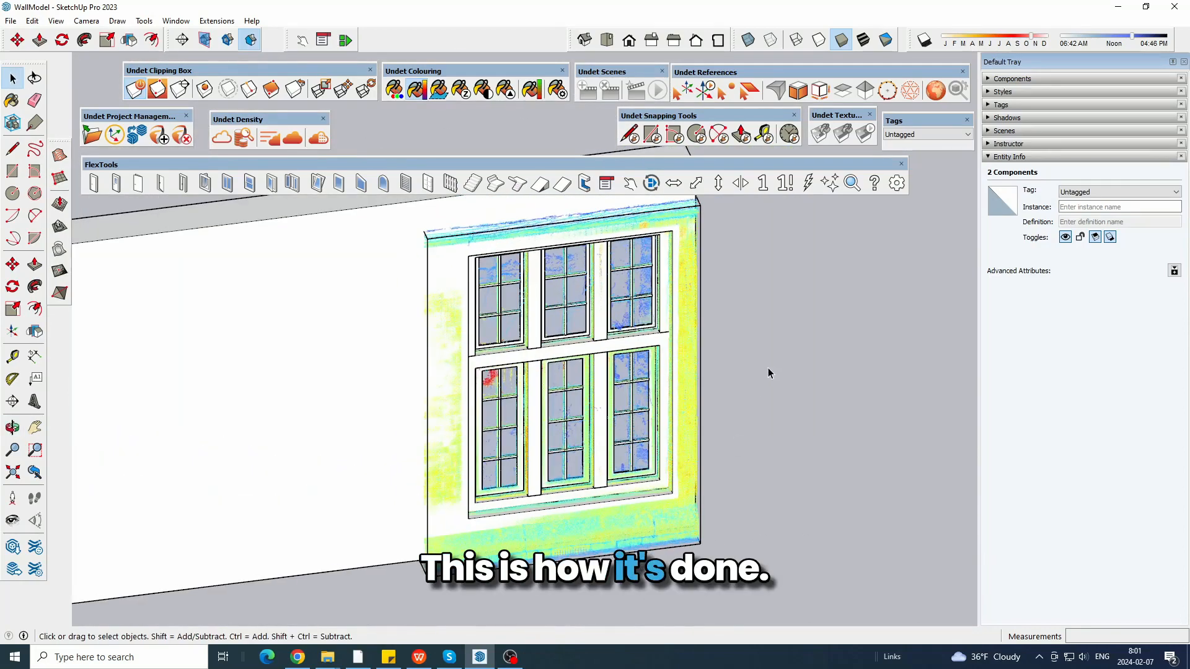